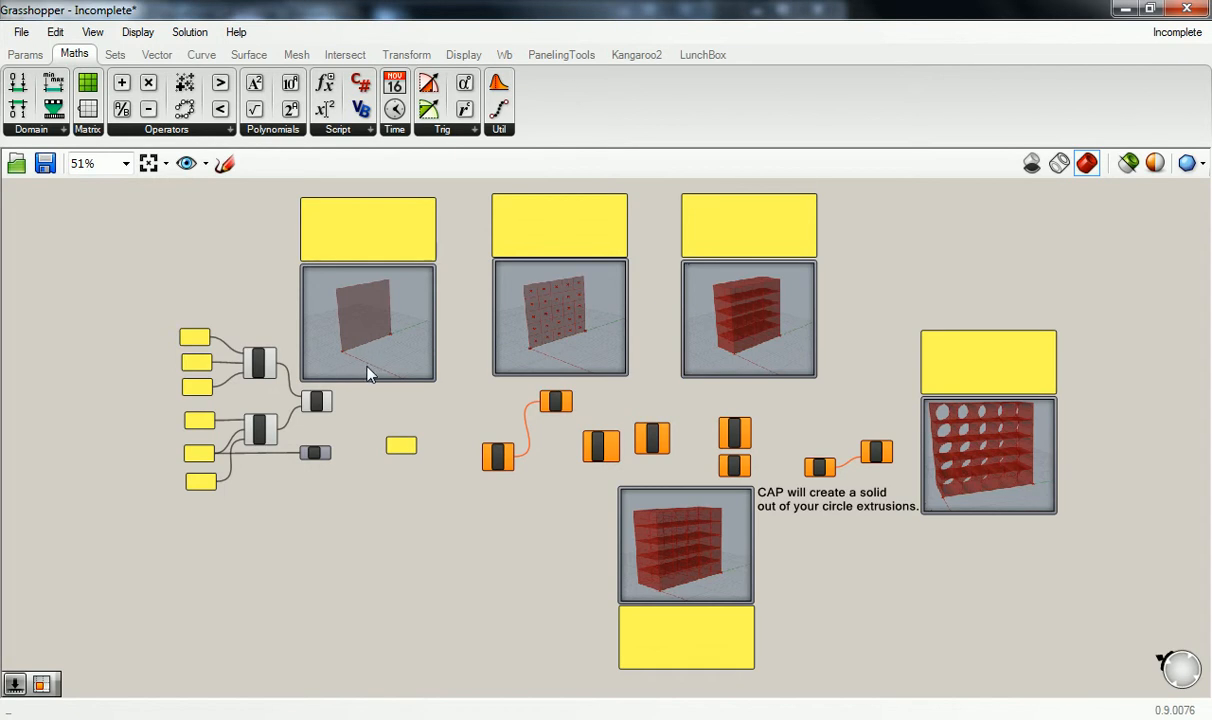
Step: Review the instruction panels and reference images for Steps 1 to 5 across the definition
scroll(367, 374, up, 3)
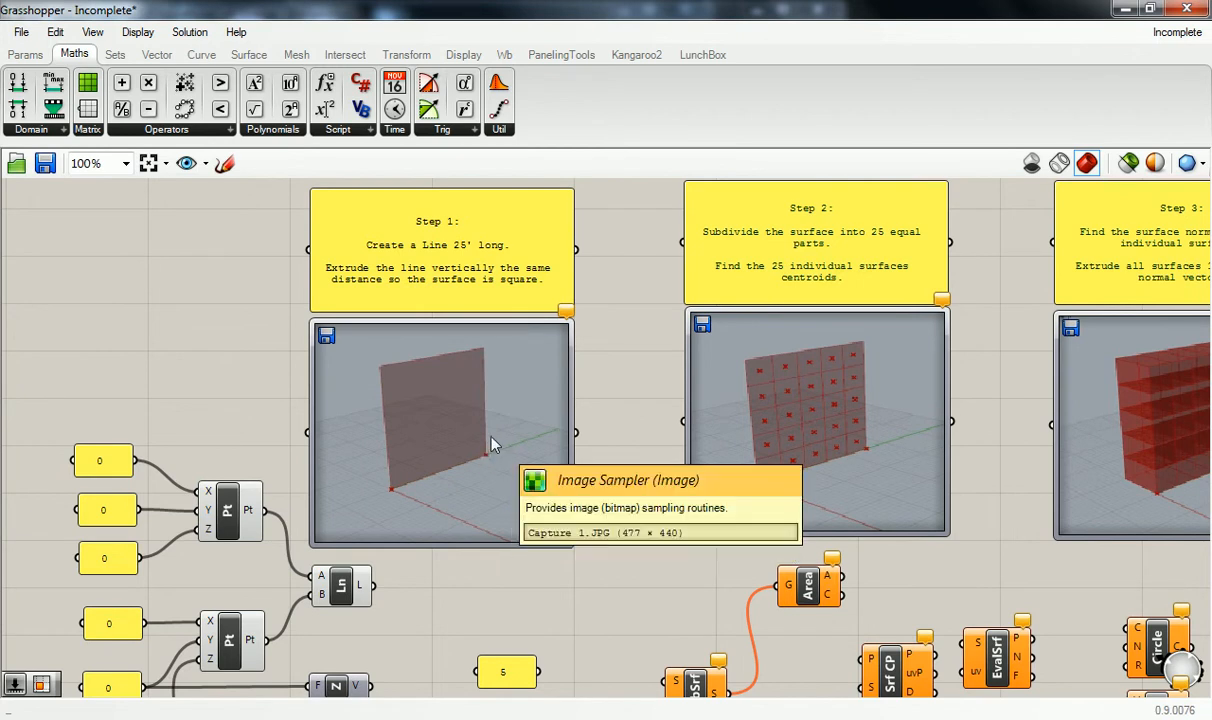
right_drag(805, 365, 573, 362)
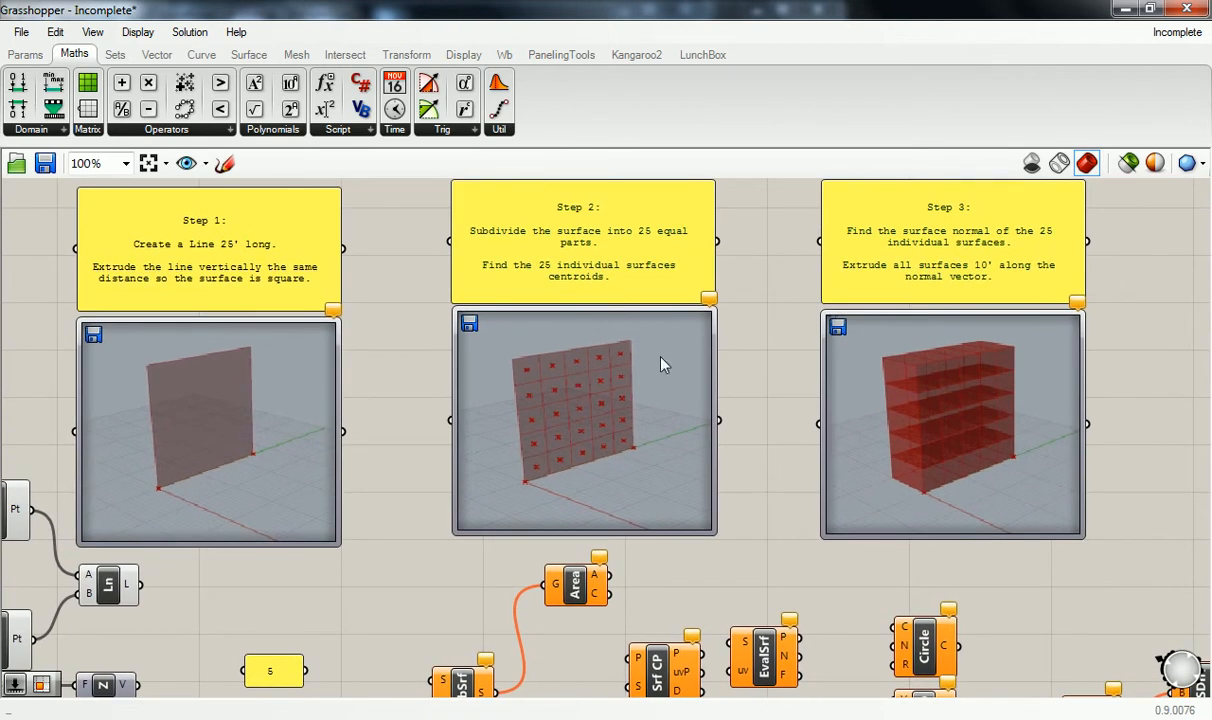
right_drag(712, 398, 471, 387)
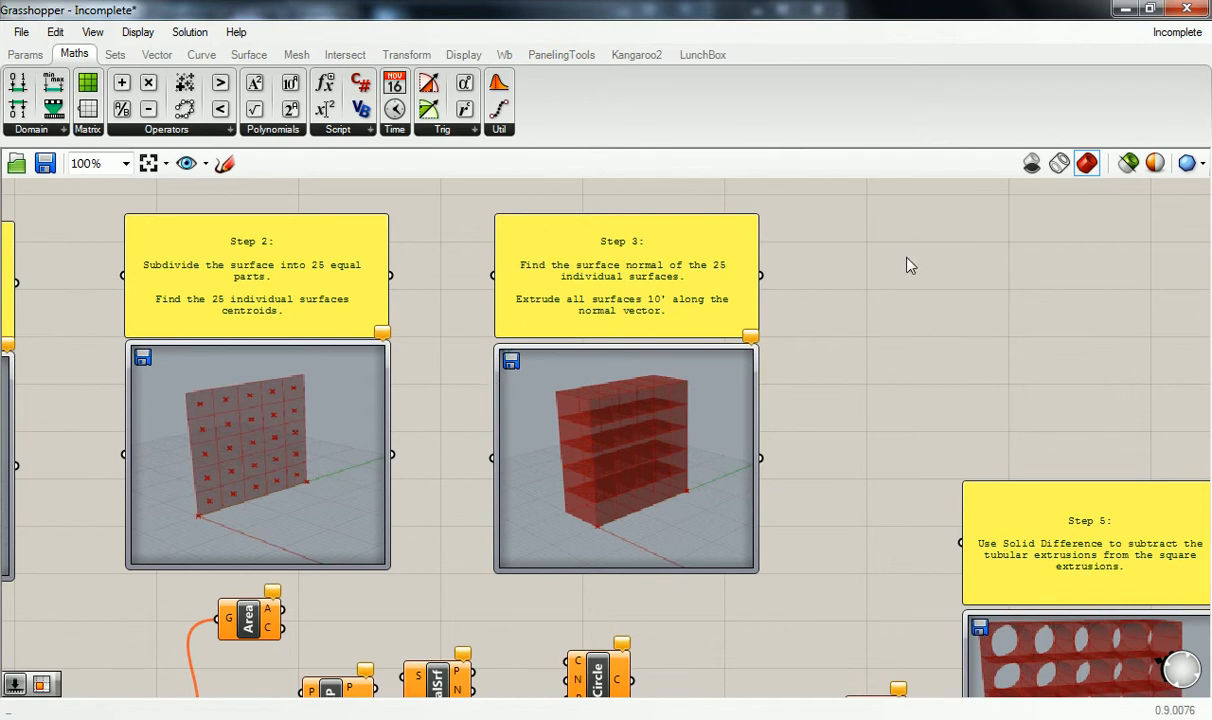
scroll(784, 352, down, 1)
scroll(604, 386, up, 2)
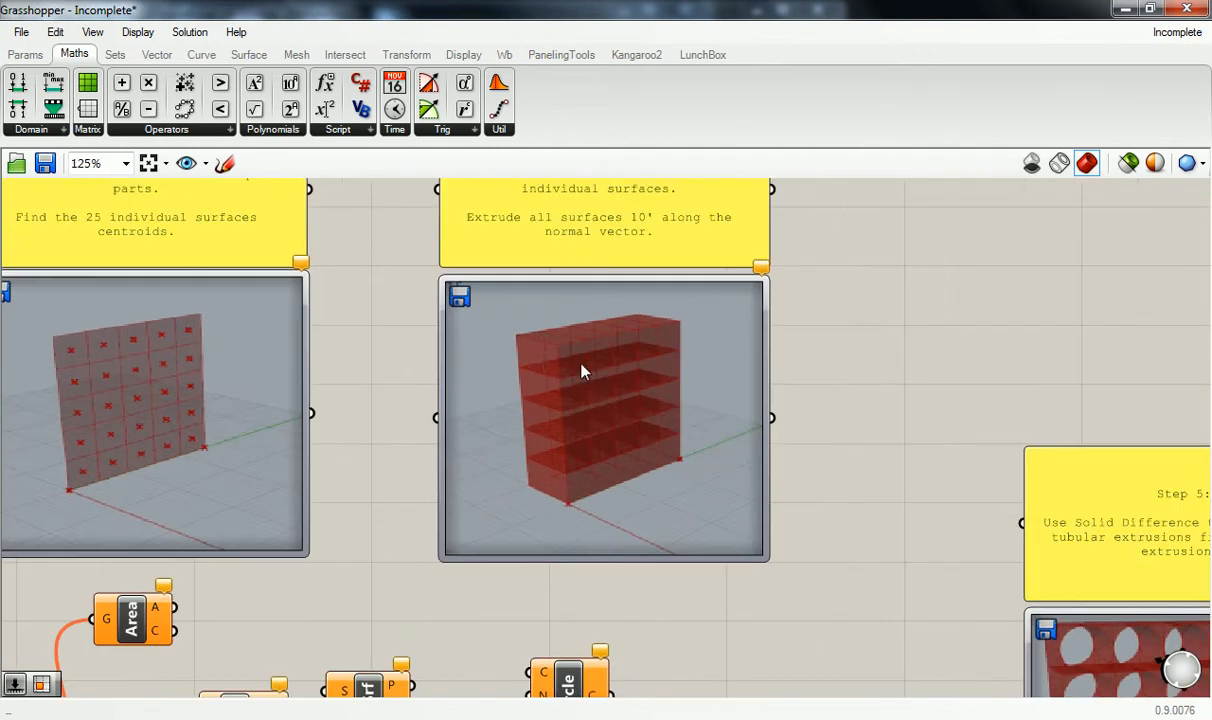
scroll(562, 325, down, 2)
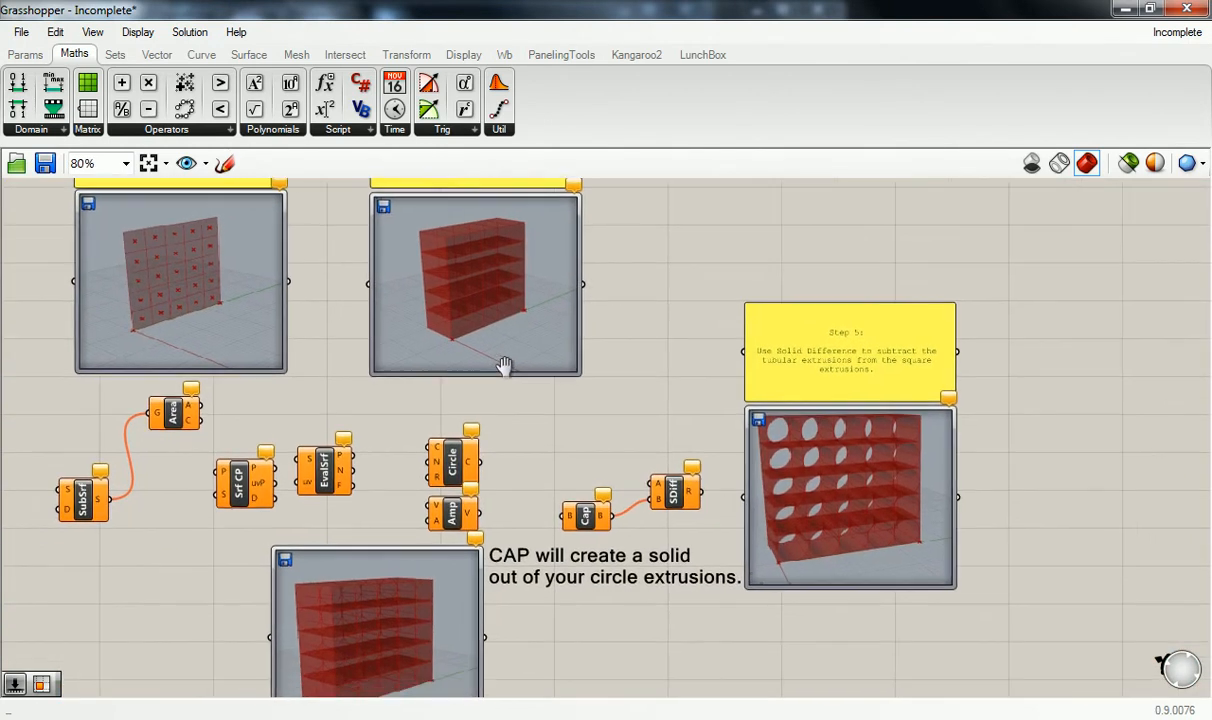
scroll(420, 557, up, 2)
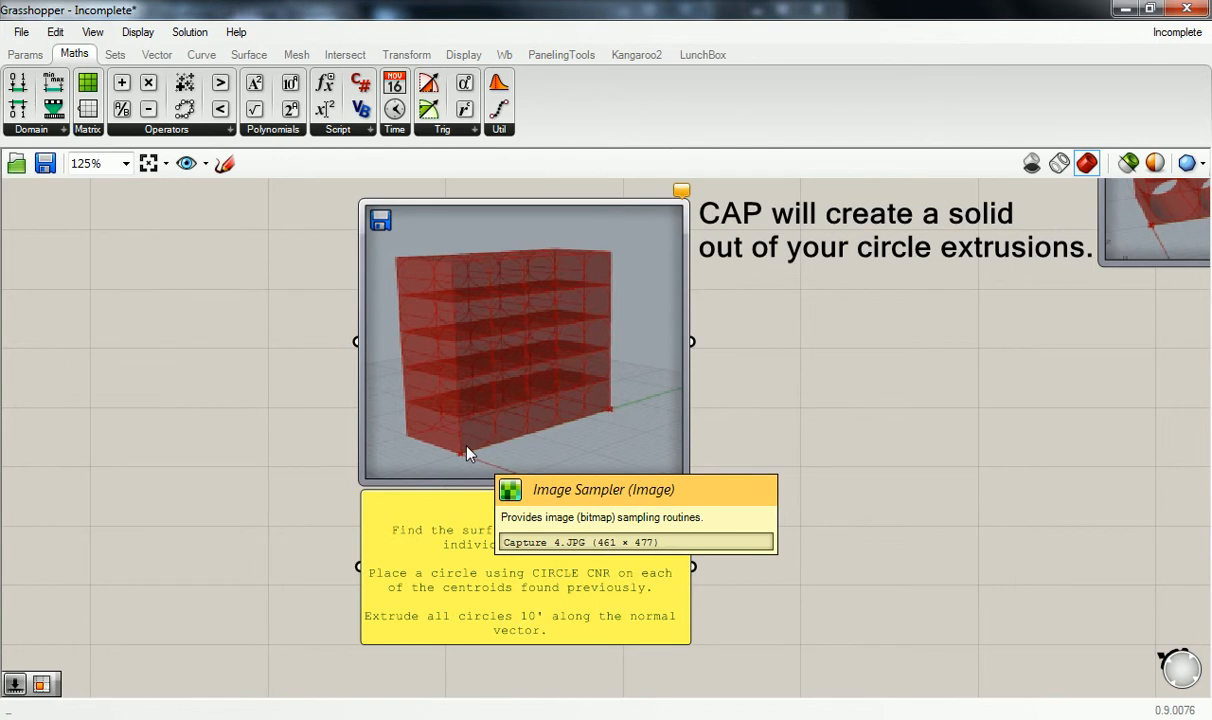
scroll(628, 392, down, 1)
right_drag(626, 487, 395, 605)
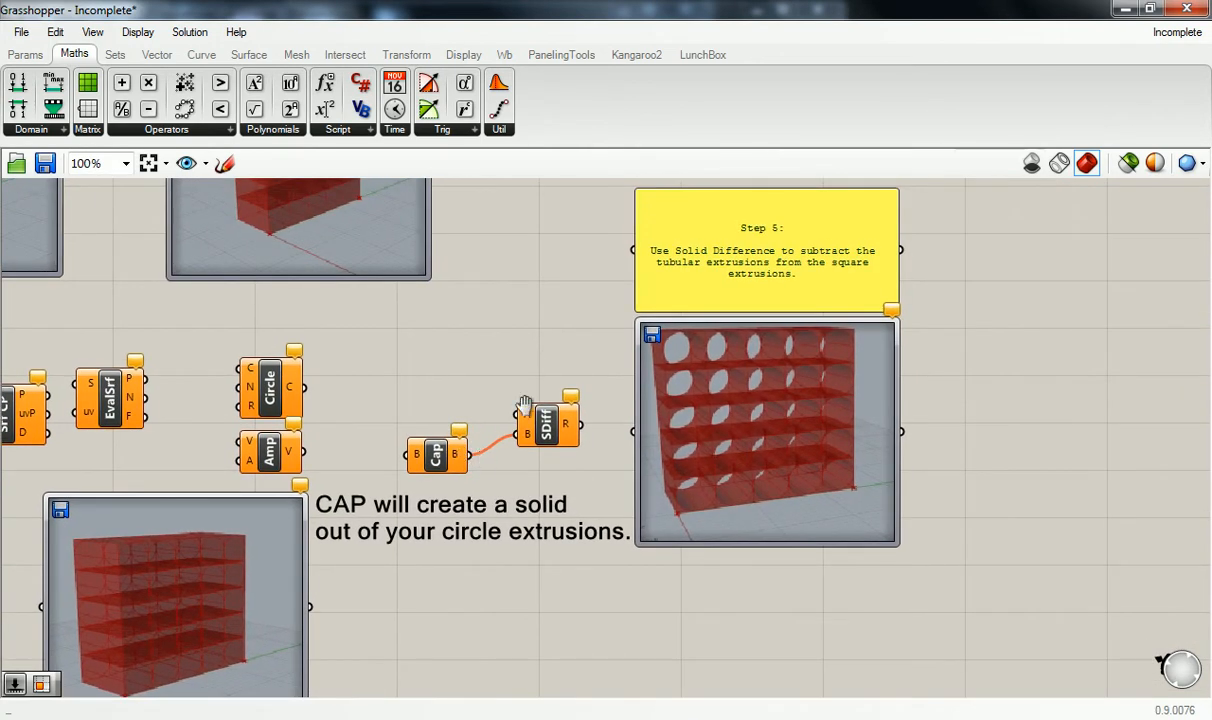
right_drag(445, 495, 327, 559)
right_drag(680, 487, 624, 480)
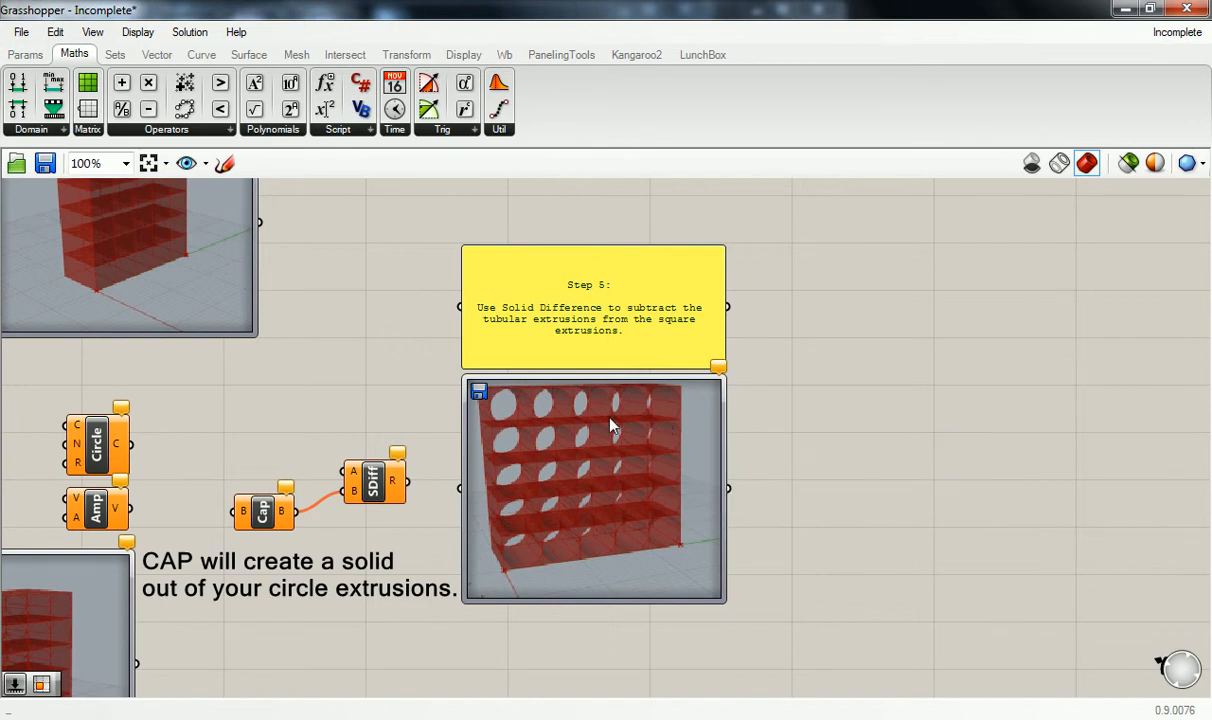
scroll(545, 405, down, 5)
right_drag(405, 350, 711, 338)
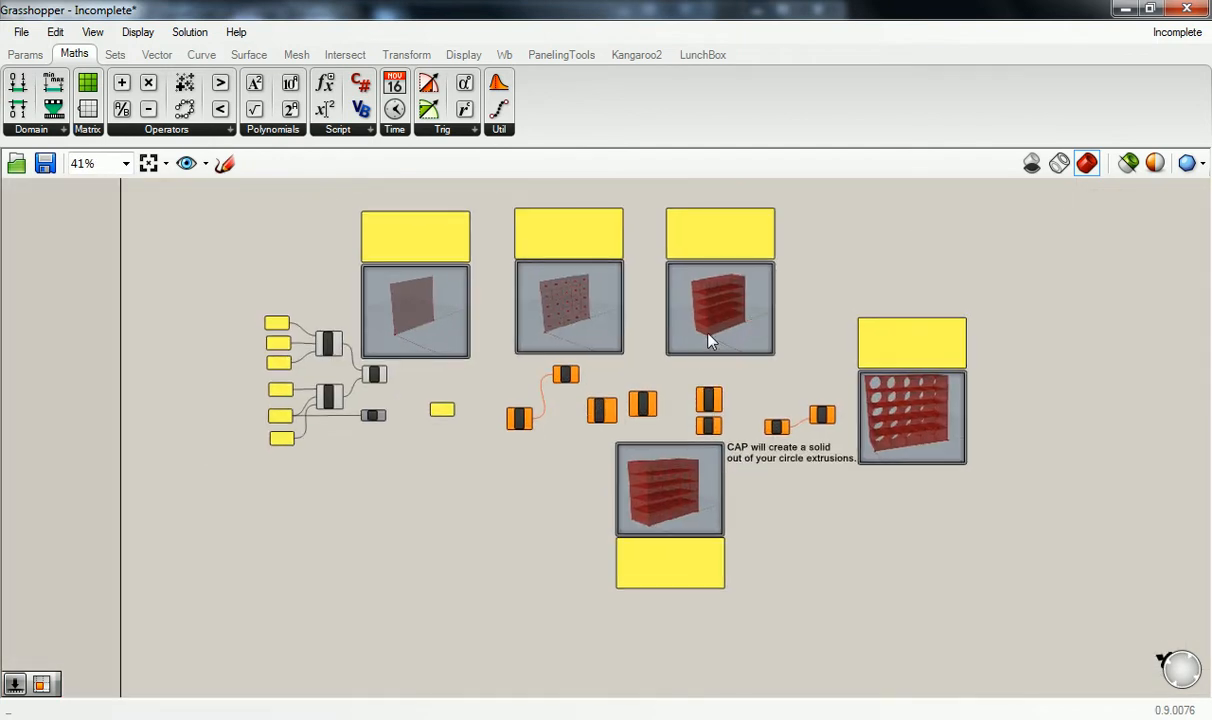
Step: Group the Srf CP and EvalSrf components together
scroll(420, 375, up, 2)
right_drag(420, 375, 425, 473)
scroll(435, 416, up, 1)
right_drag(555, 503, 492, 500)
drag(870, 480, 712, 592)
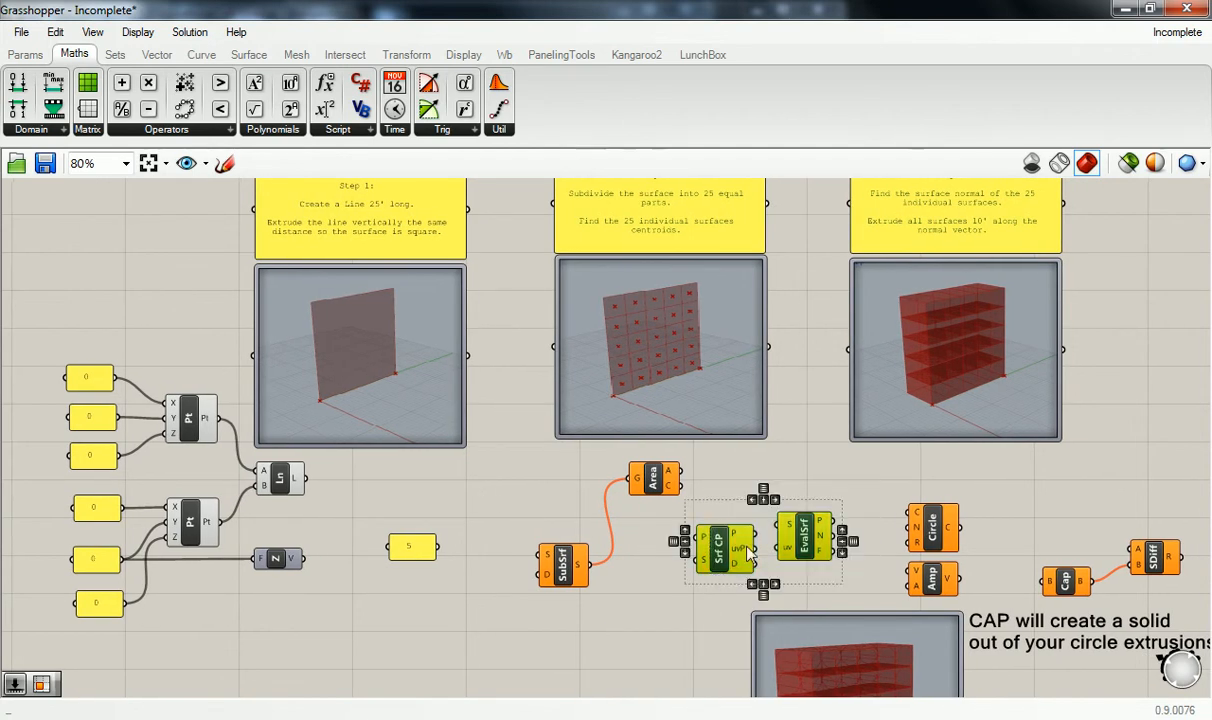
key(ctrl+g)
scroll(776, 575, up, 1)
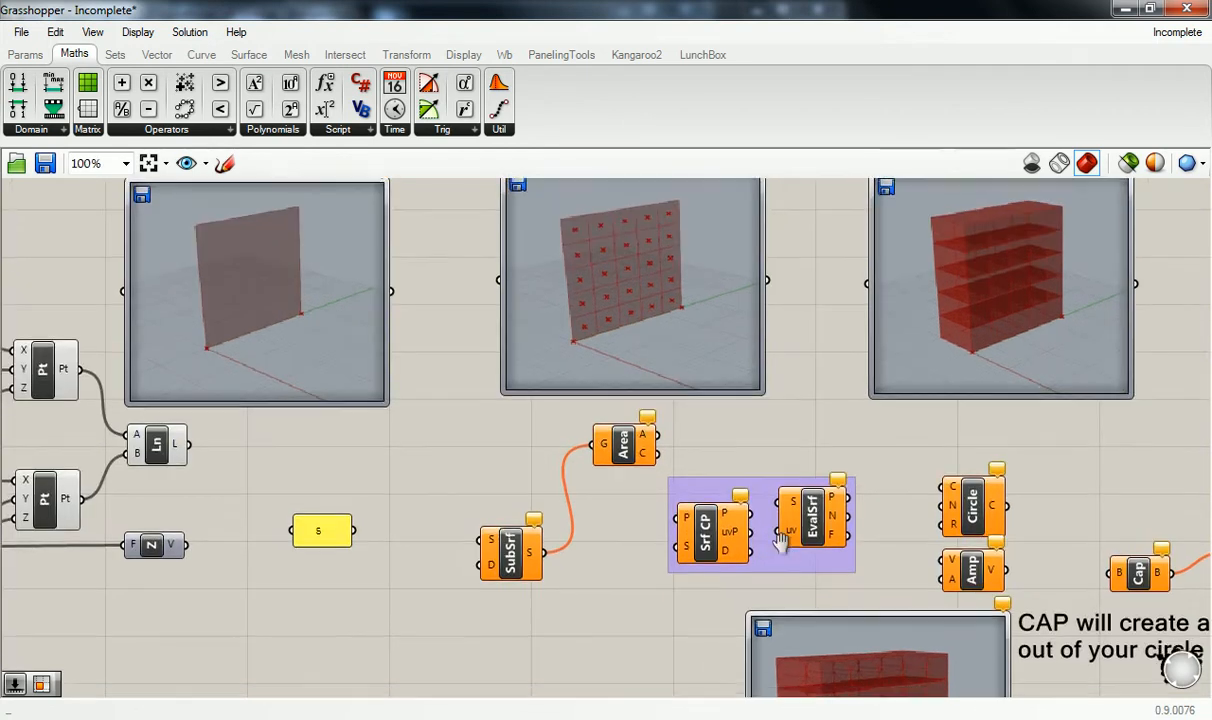
right_drag(776, 575, 741, 555)
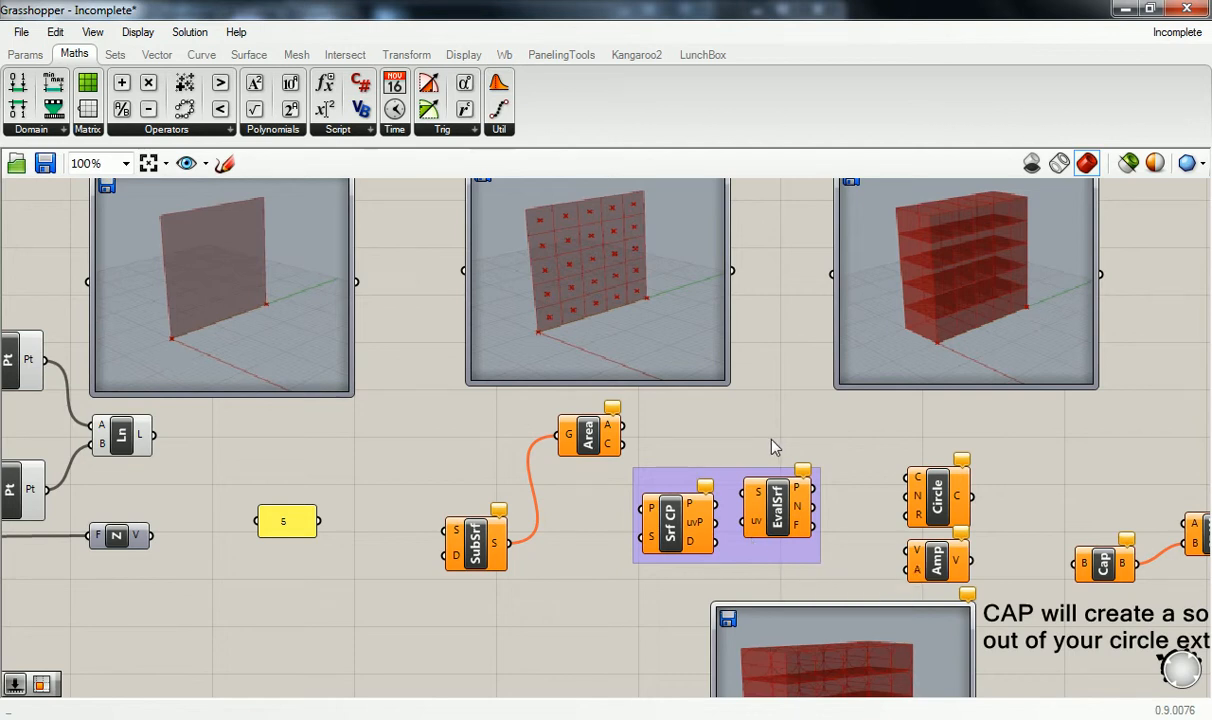
Step: Add a Divide Domain² component and connect its segments output to the domain input of SubSrf
right_drag(505, 469, 660, 465)
right_drag(648, 538, 642, 488)
drag(649, 419, 627, 437)
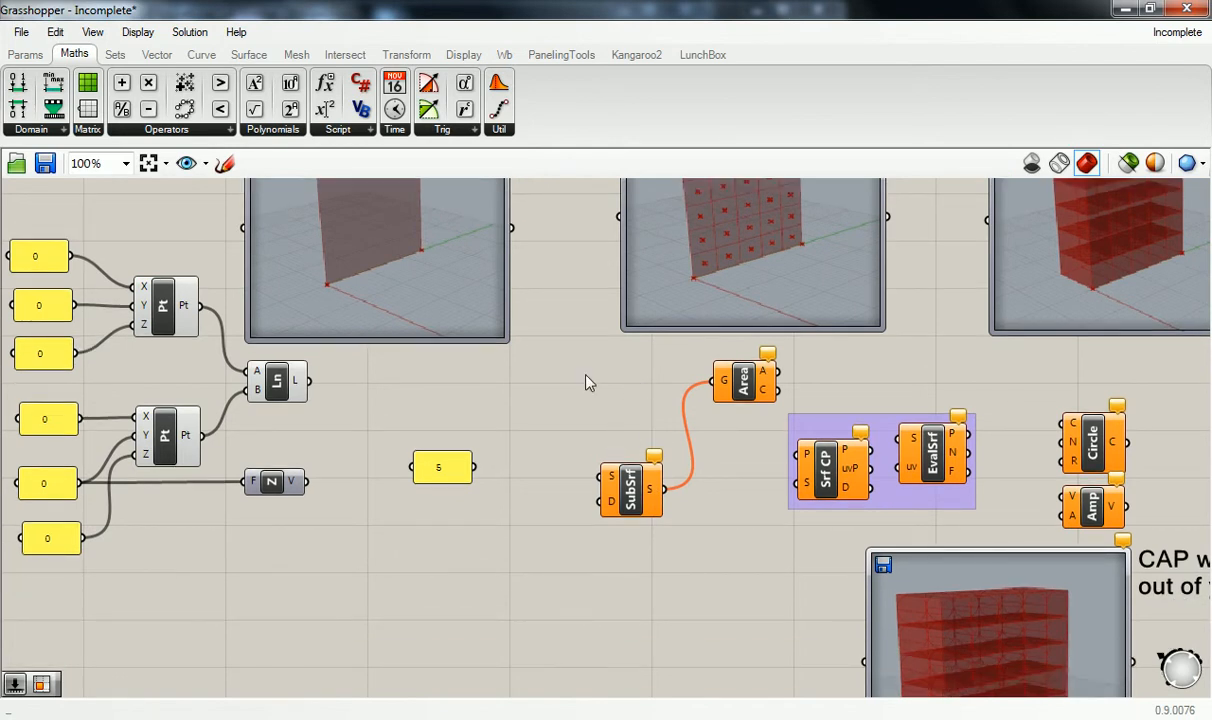
click(246, 55)
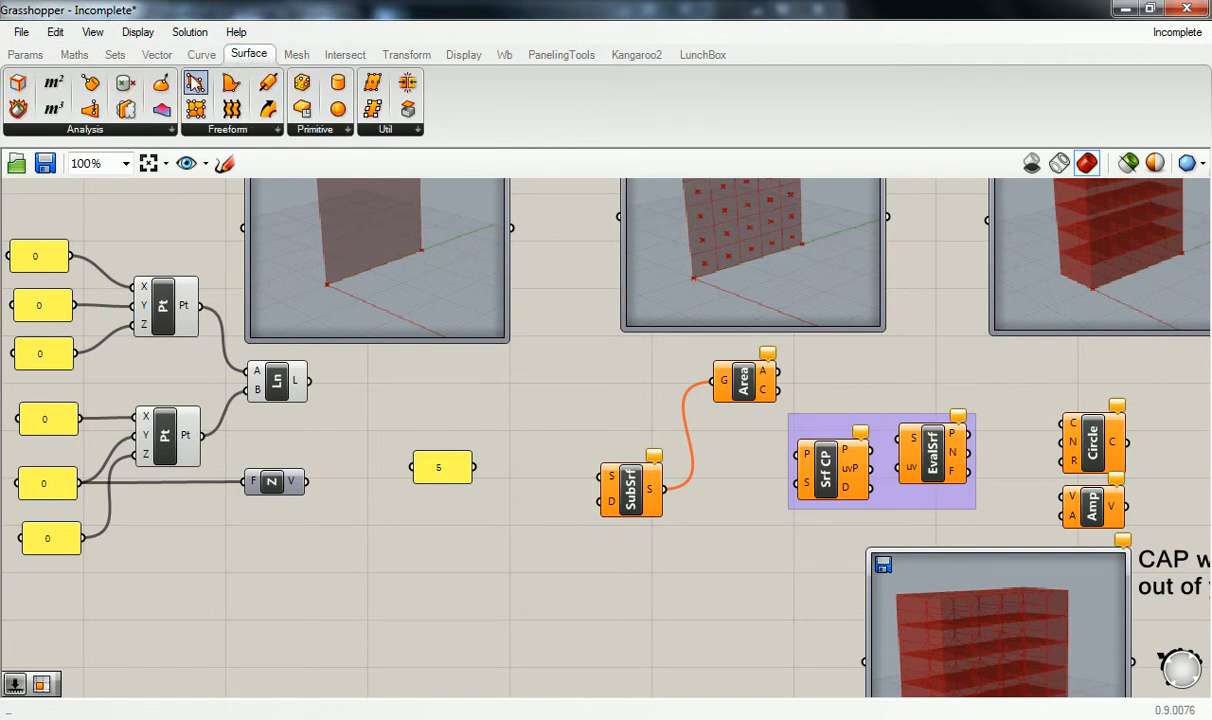
click(630, 488)
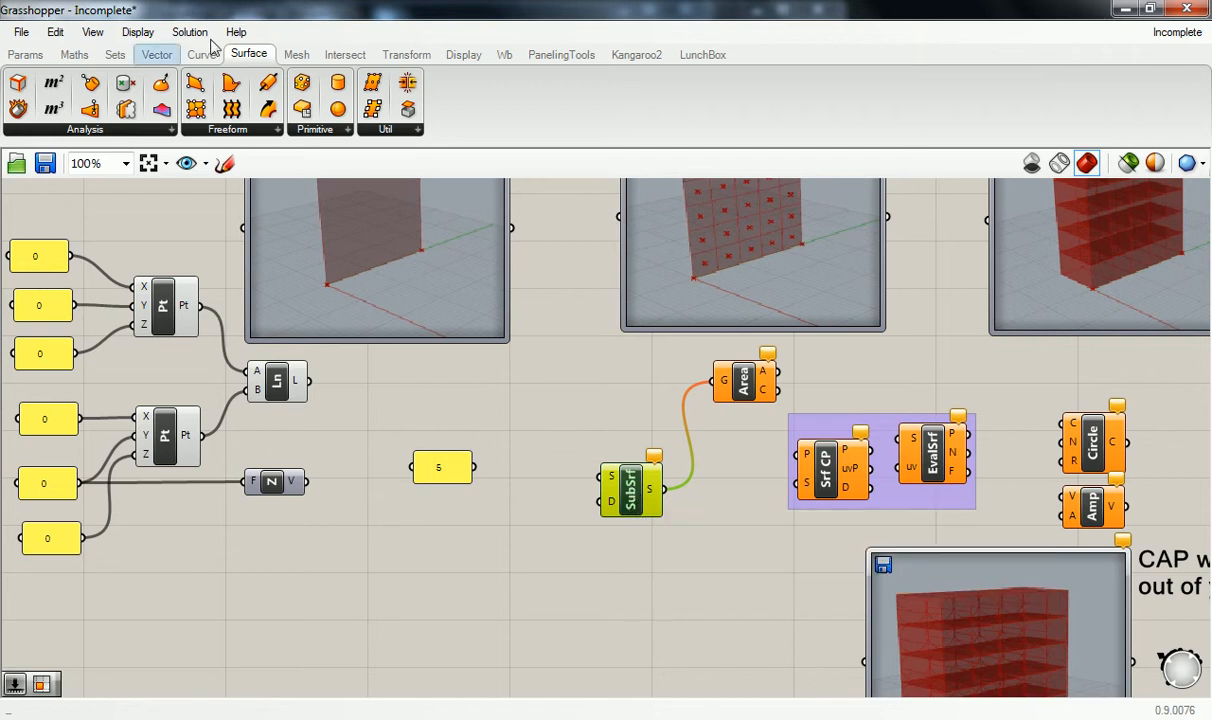
click(74, 54)
click(64, 128)
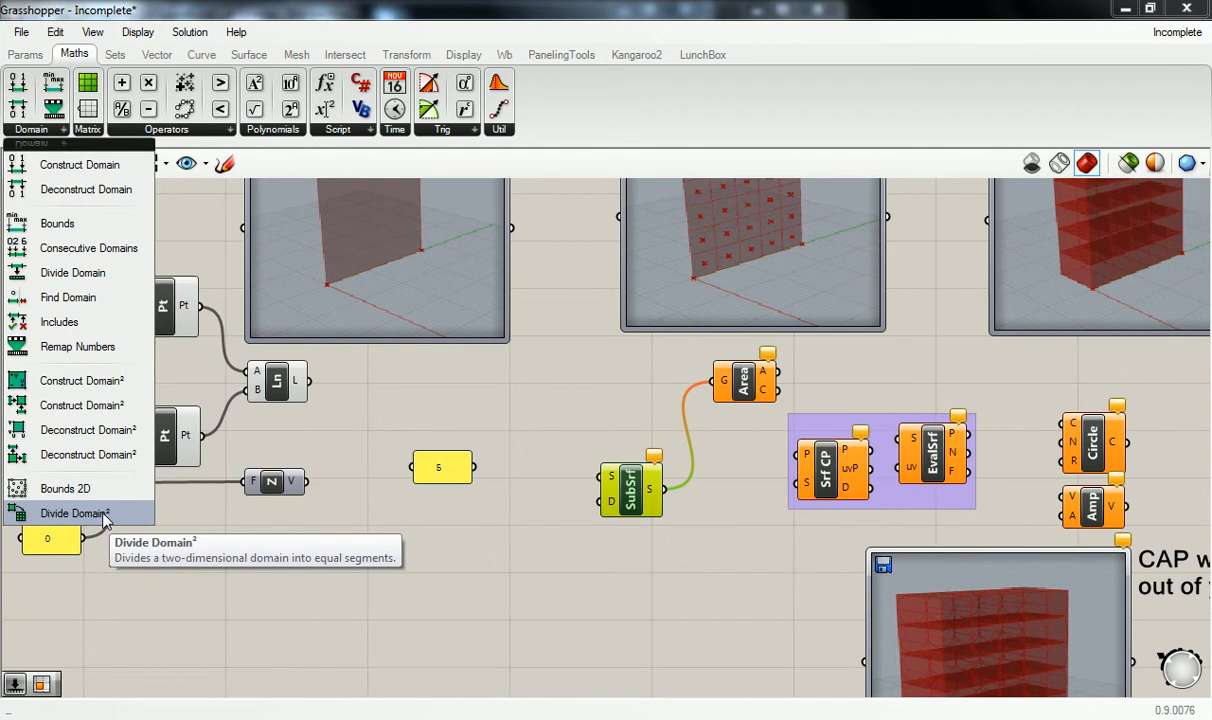
drag(104, 515, 603, 501)
click(542, 488)
Step: Group the Divide Domain² component with the SubSrf component
drag(662, 430, 497, 582)
key(ctrl+g)
click(600, 406)
right_drag(600, 406, 575, 401)
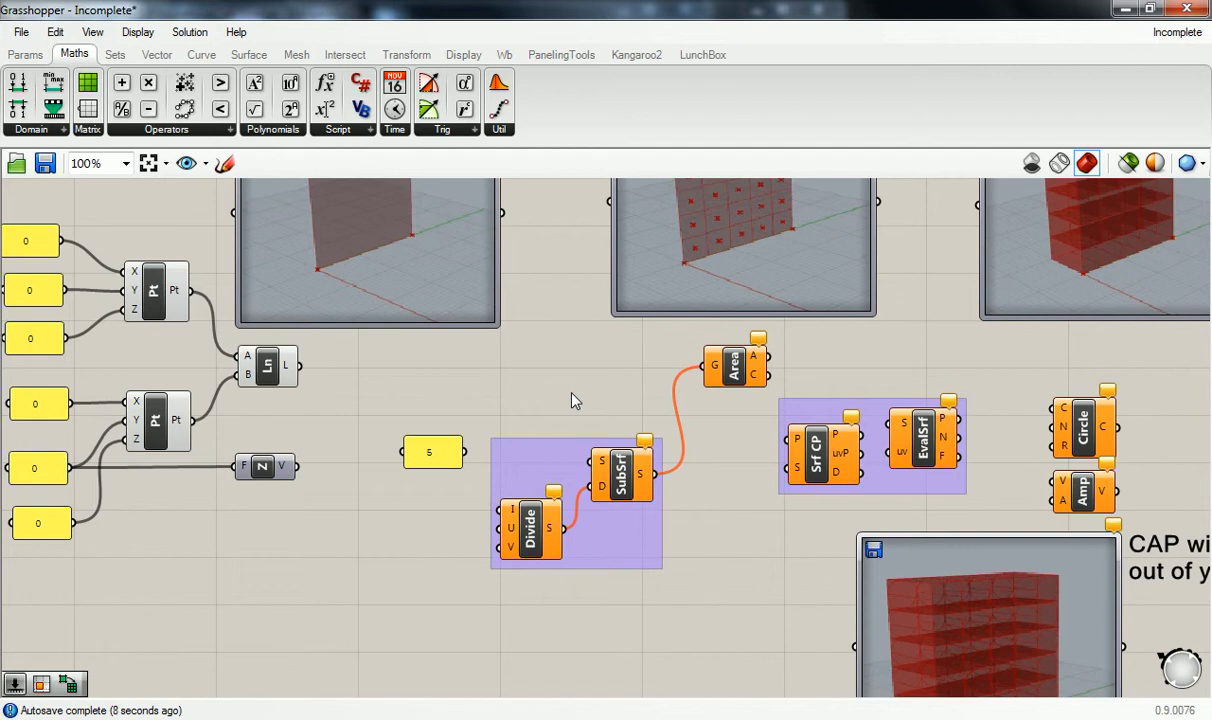
Step: Set the panel feeding the second point's Y coordinate and the Unit Z factor to 25
right_drag(403, 473, 475, 375)
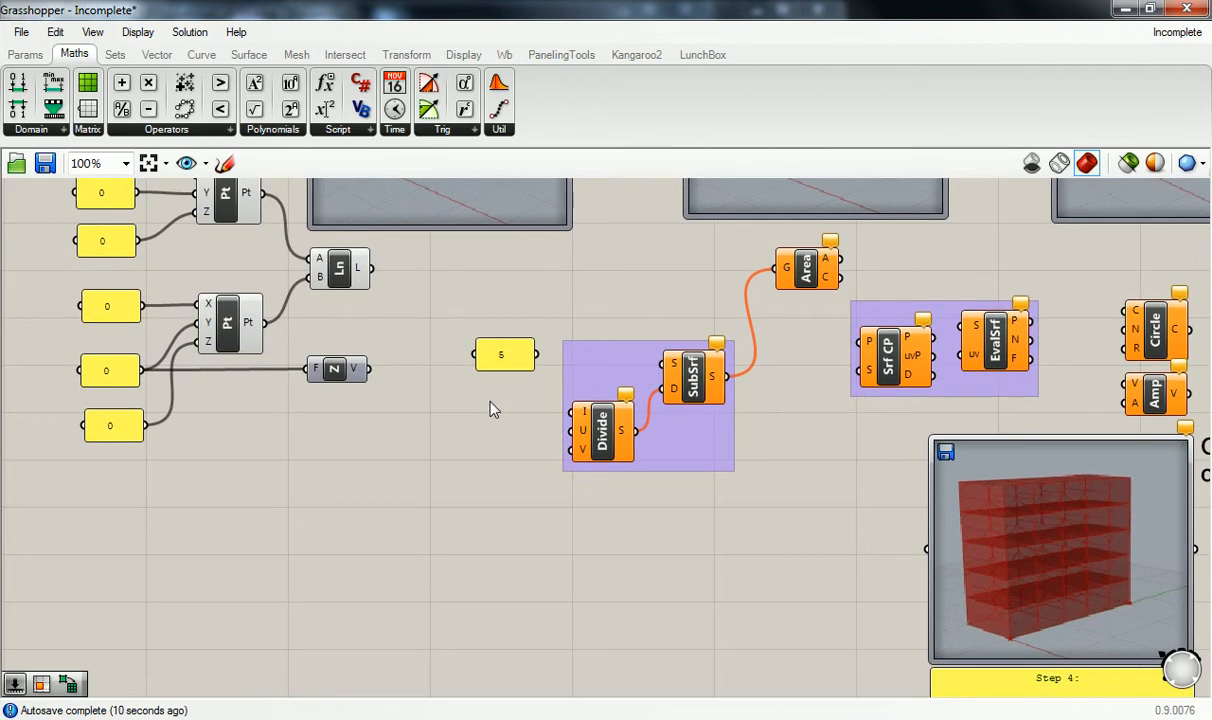
right_drag(446, 418, 455, 433)
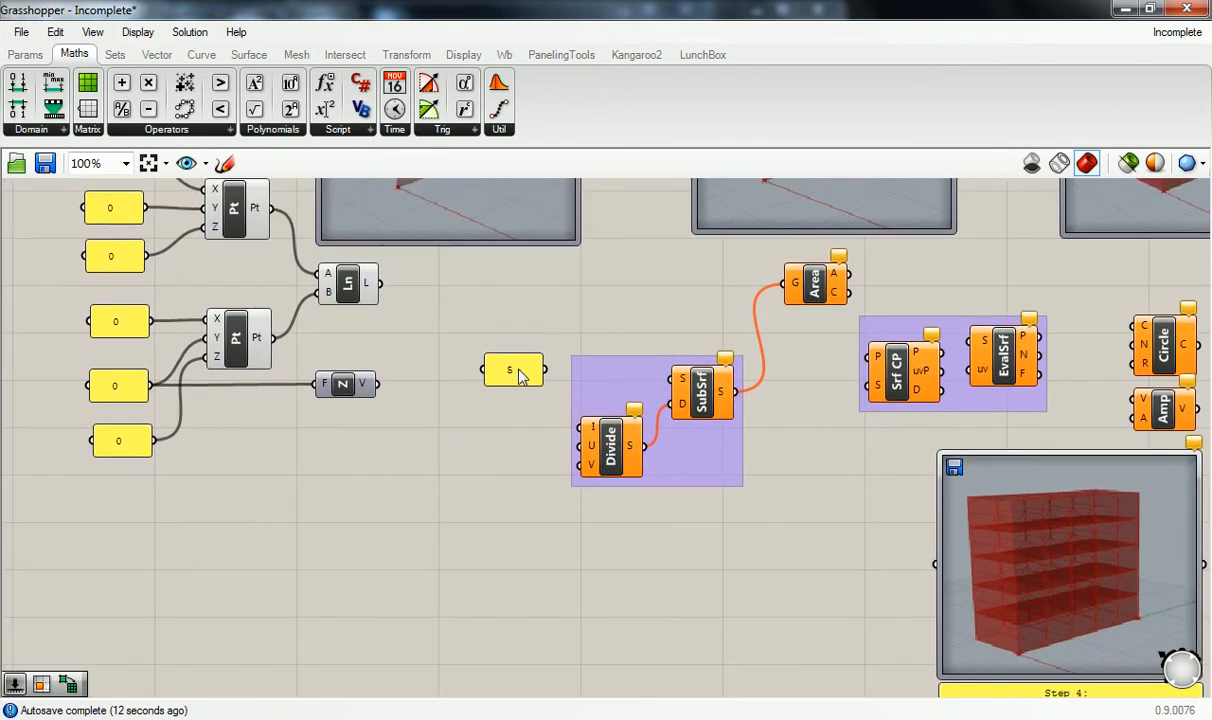
right_drag(630, 316, 634, 430)
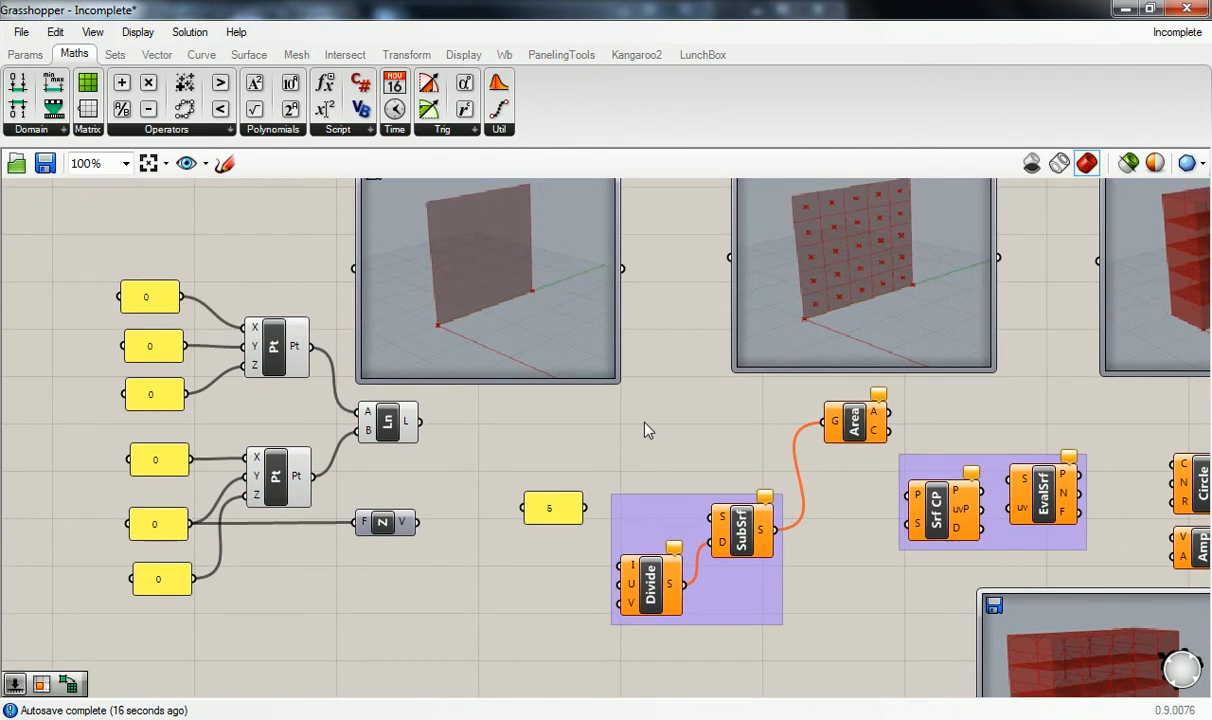
right_drag(337, 389, 439, 423)
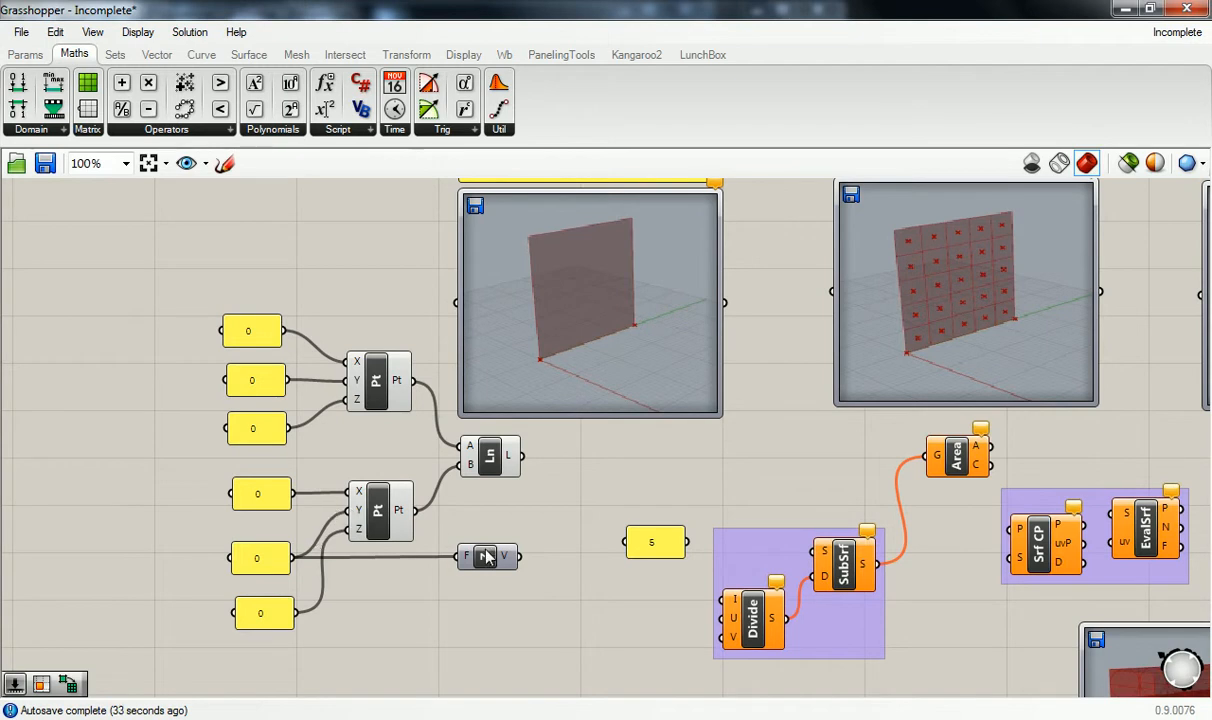
drag(485, 554, 468, 555)
click(460, 510)
double_click(265, 557)
text(25)
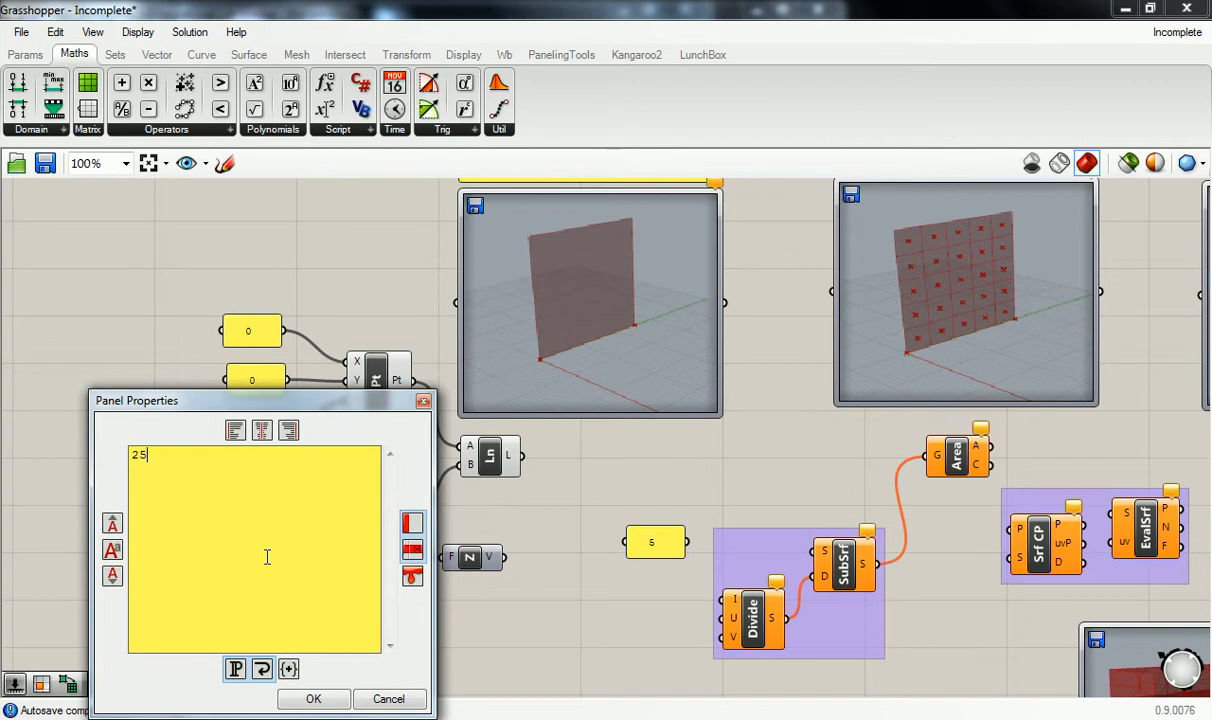
click(313, 698)
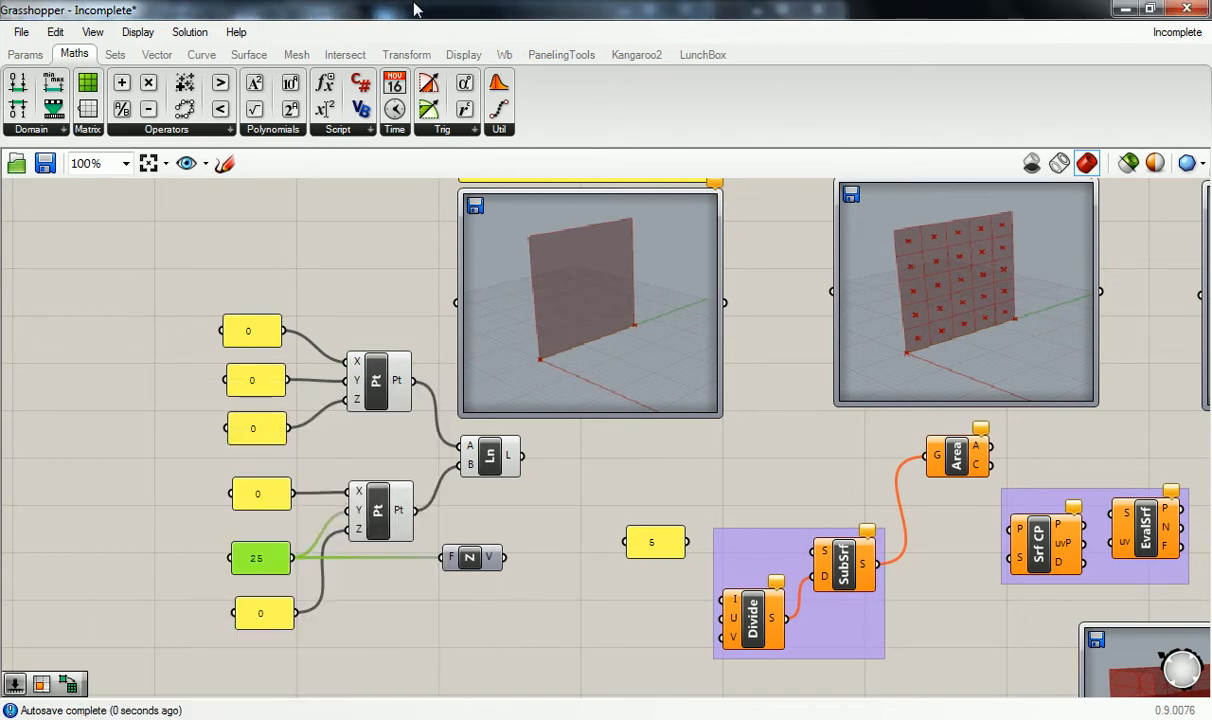
Step: Place Grasshopper beside the Rhino window so the Perspective viewport shows the line up close
key(super+Right)
scroll(340, 380, up, 4)
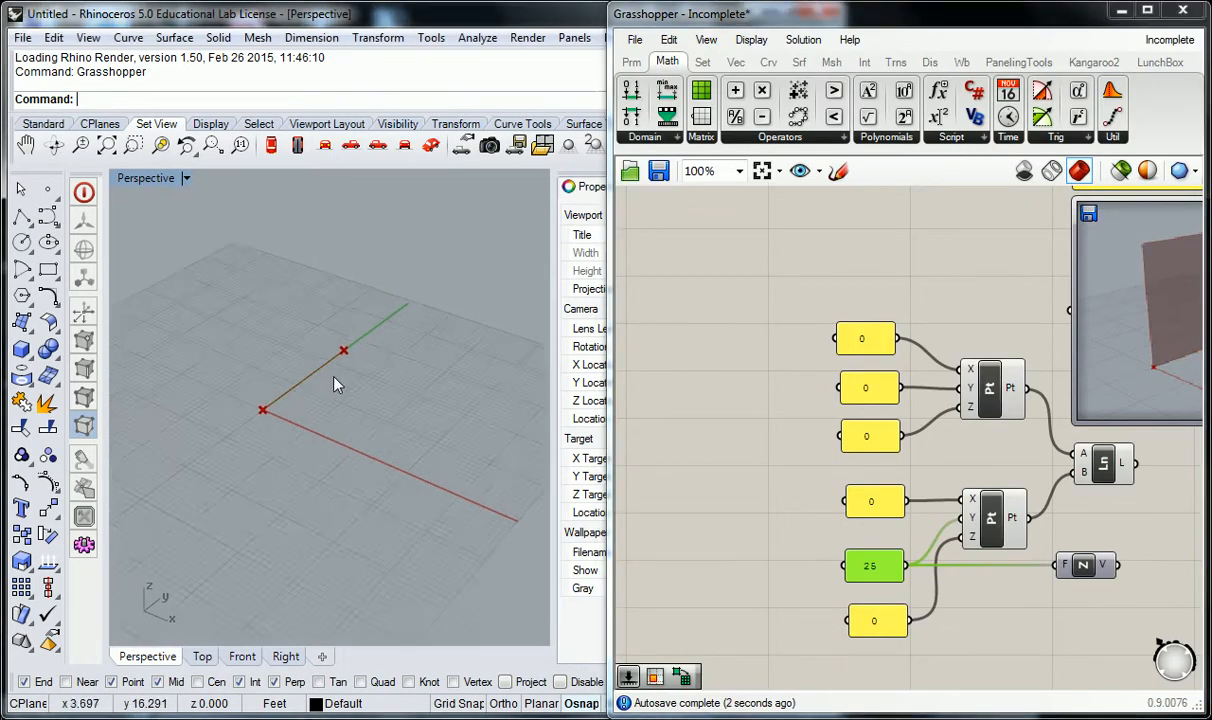
Step: Test the line by setting the second point's Y panel to 0 and restoring it to 25
double_click(868, 565)
text(0)
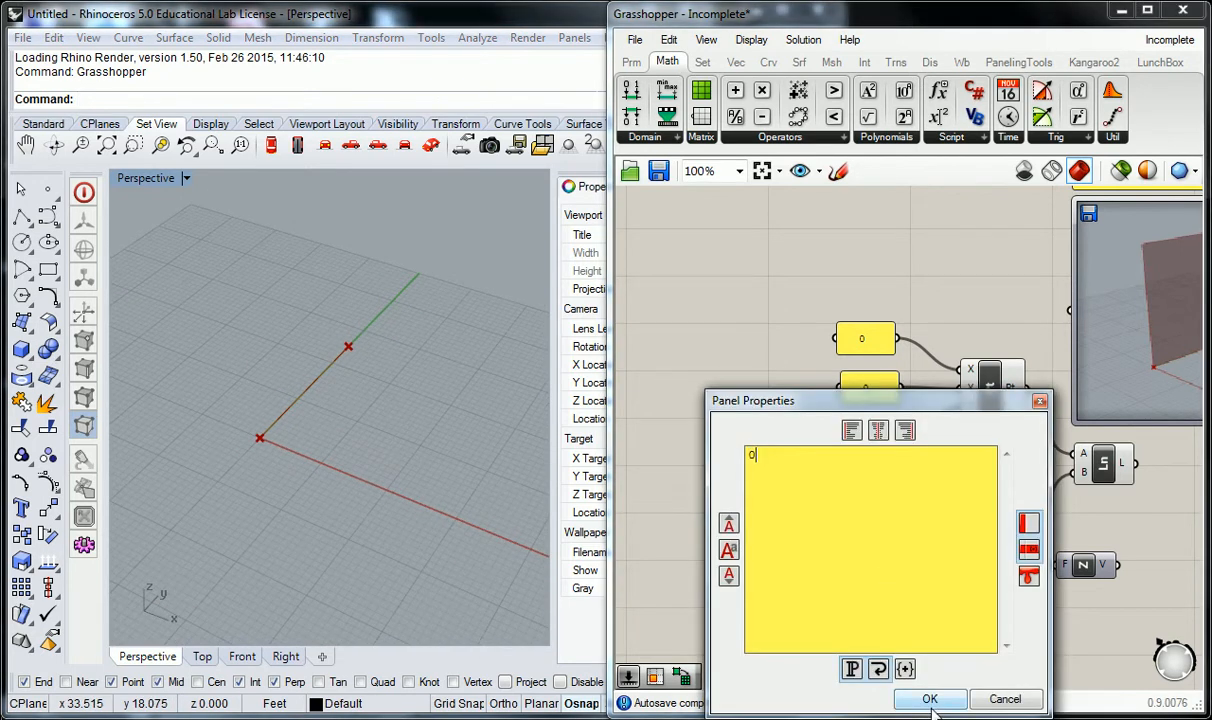
click(929, 699)
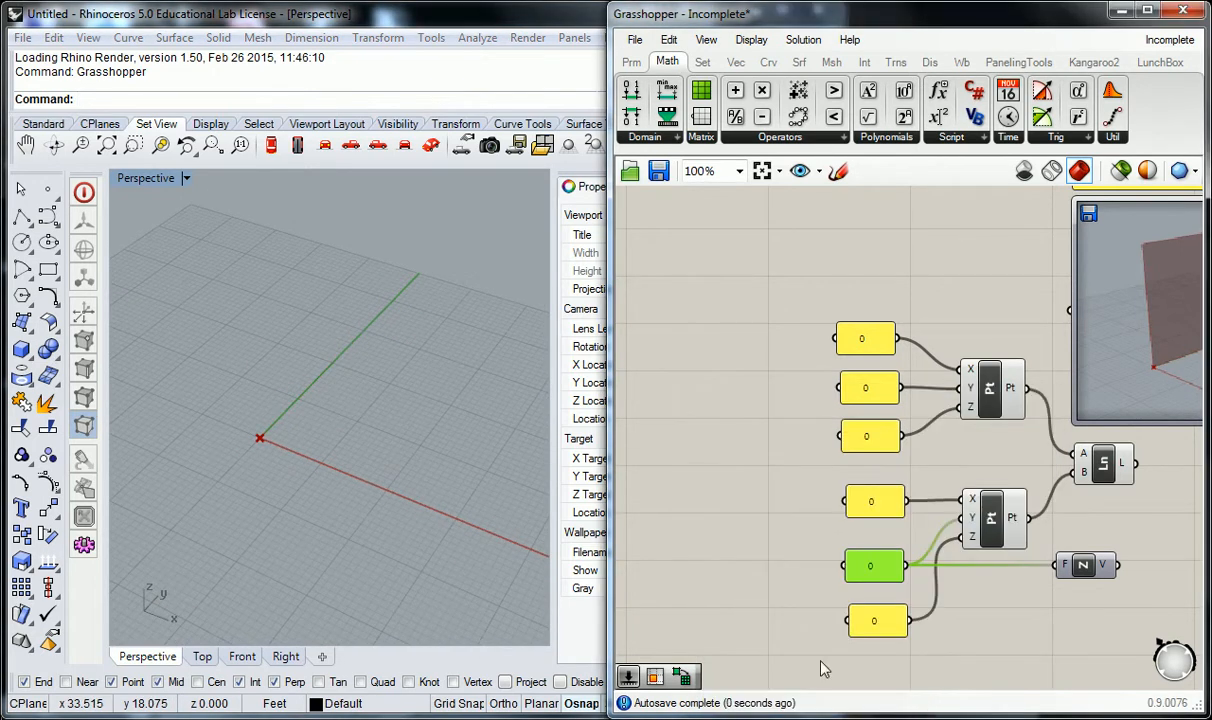
double_click(870, 565)
text(25)
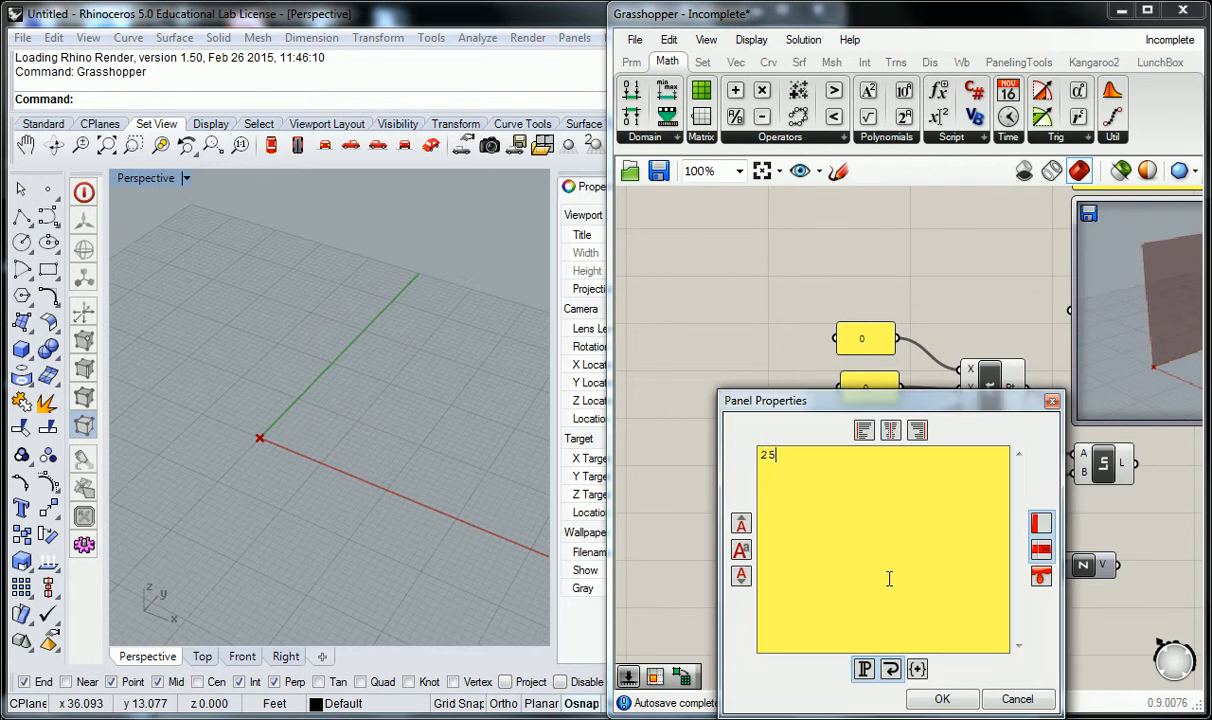
click(940, 699)
shift+right_drag(383, 387, 346, 384)
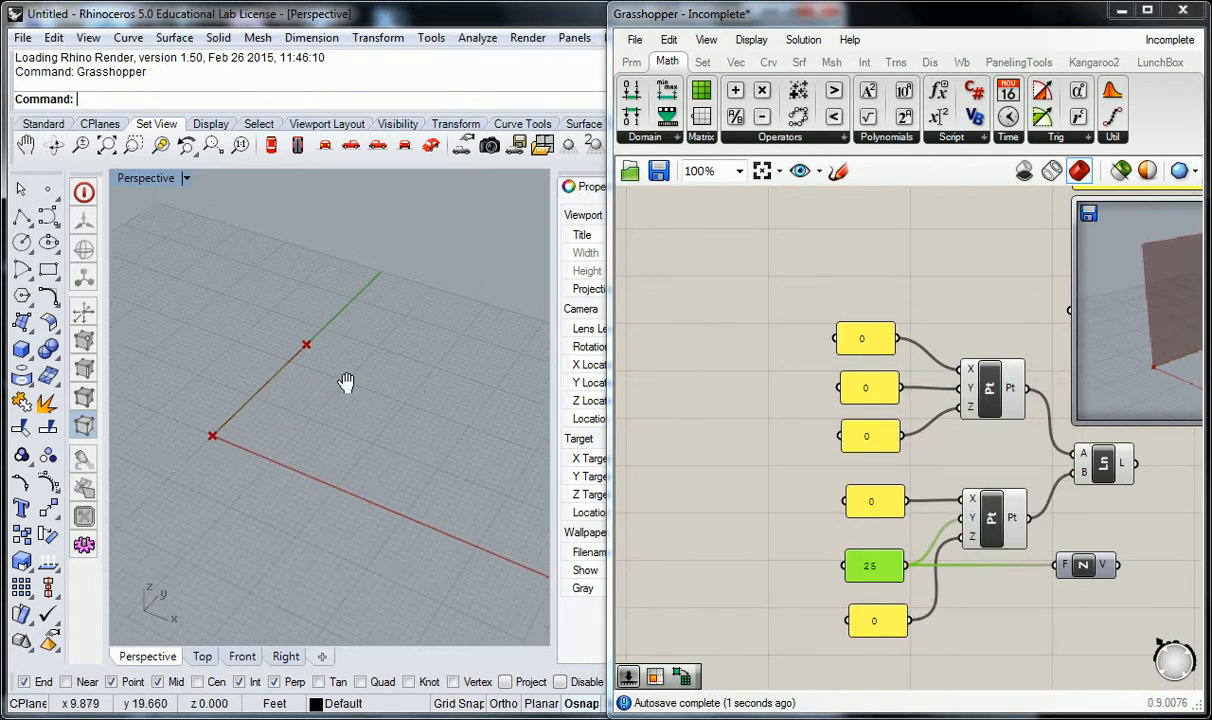
Step: Align the Unit Z component beneath the Line component and check its output vector
right_drag(1035, 271, 905, 278)
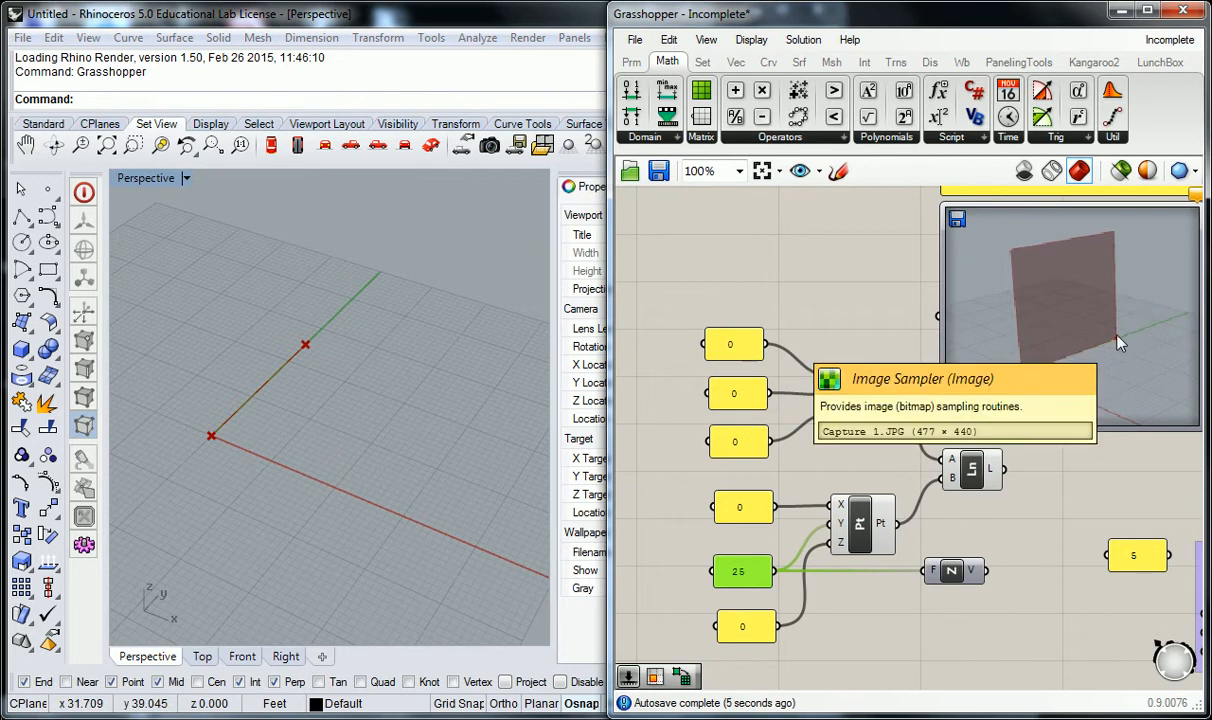
right_drag(1004, 517, 720, 496)
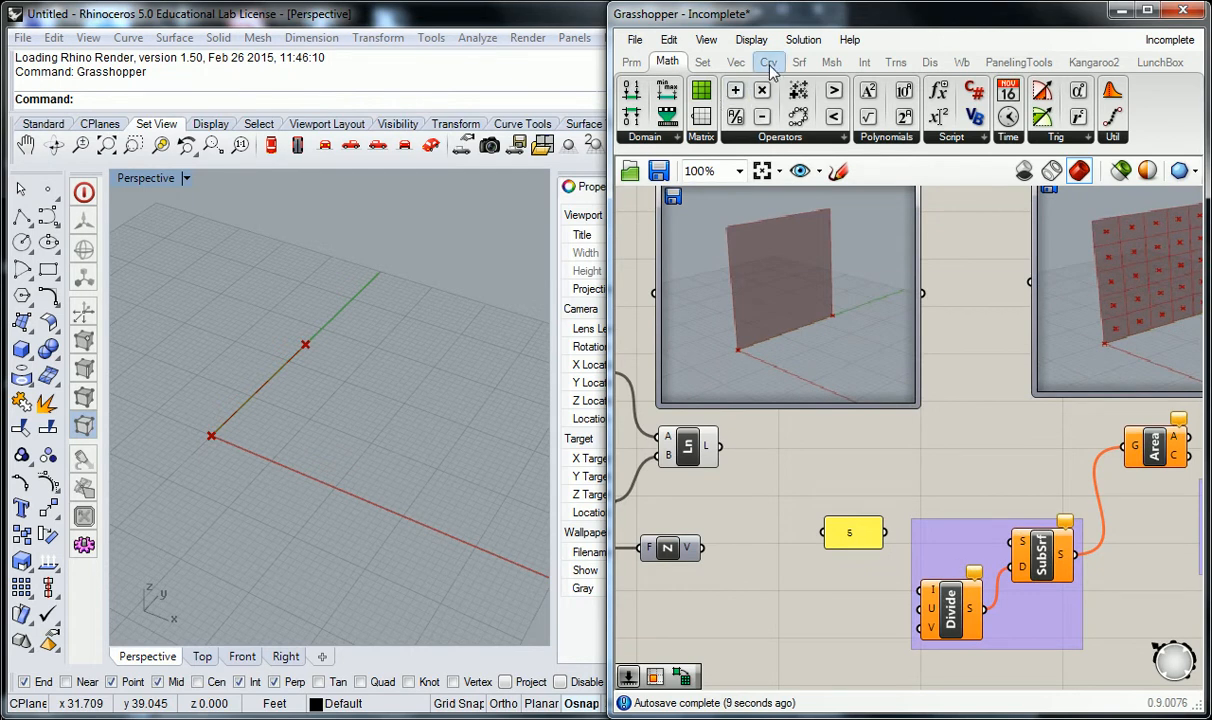
right_drag(759, 442, 913, 414)
drag(831, 519, 848, 522)
mouse_move(868, 528)
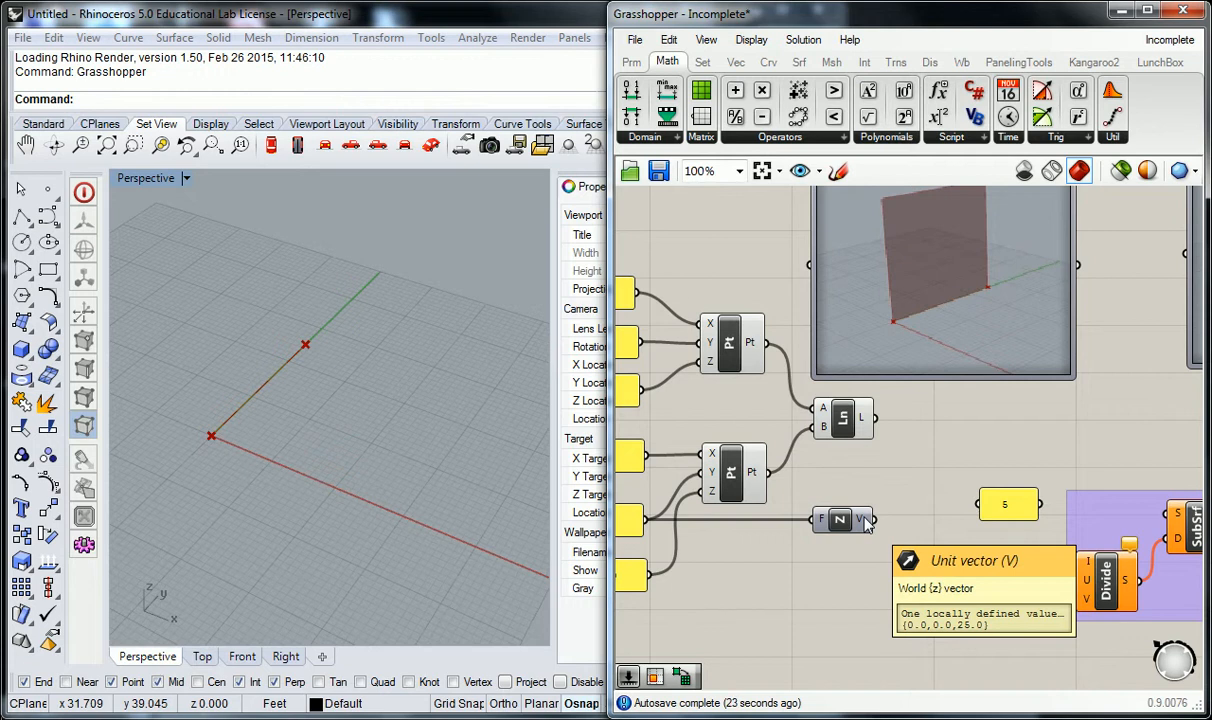
Step: Add an Extrude component, connecting the line to its base and the Unit Z vector to its direction
click(799, 62)
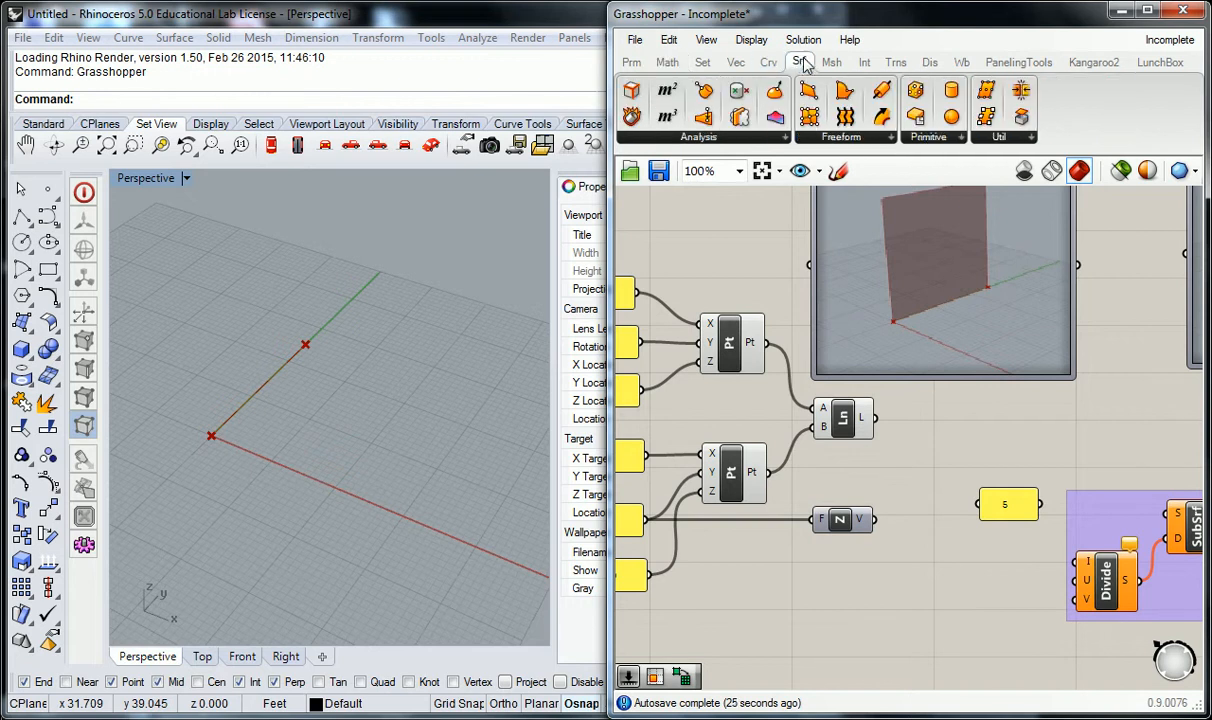
click(841, 137)
drag(828, 316, 910, 468)
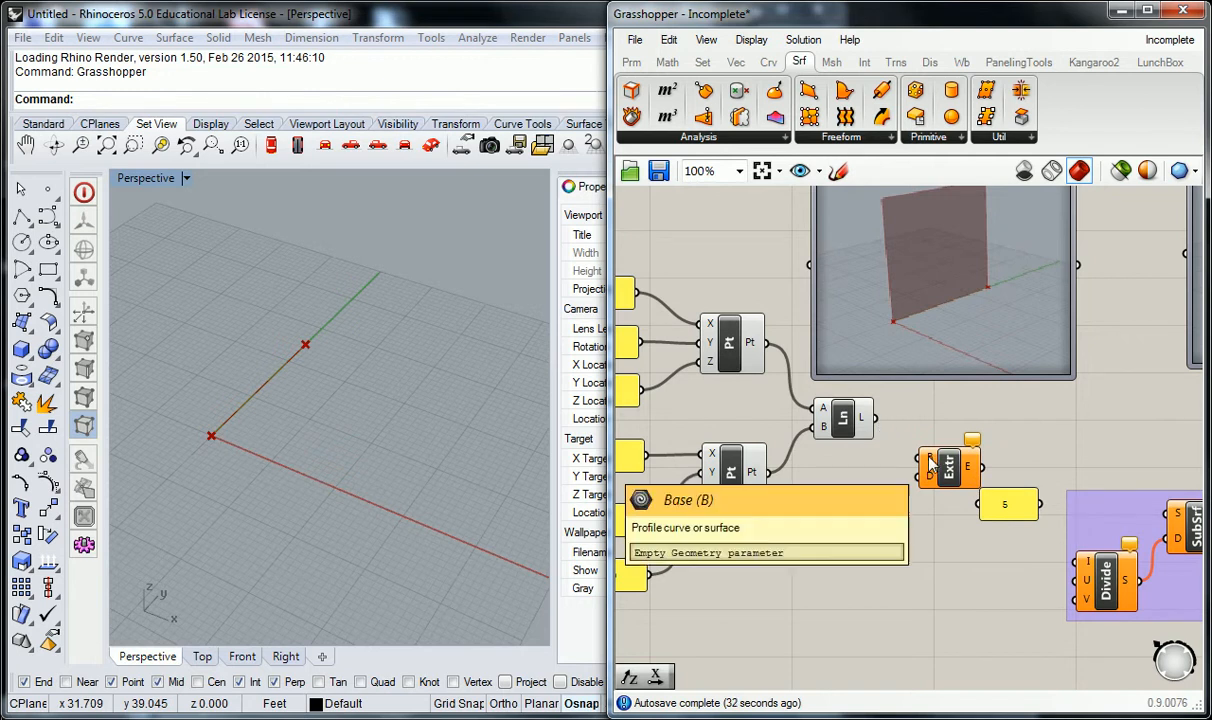
drag(930, 462, 875, 418)
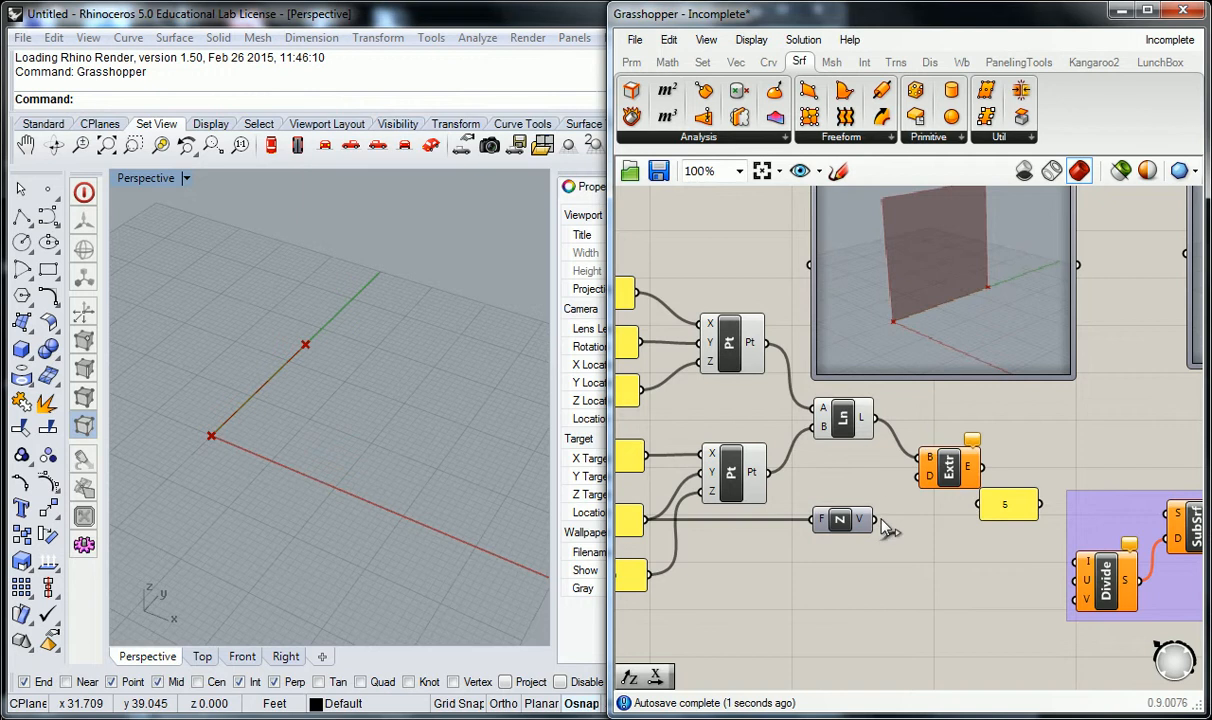
drag(874, 518, 937, 467)
click(935, 437)
Step: Move the panel containing 5 down, clear of Extrude and next to the Divide Domain² component
right_drag(1022, 462, 881, 444)
drag(874, 487, 870, 571)
scroll(879, 522, down, 2)
right_drag(838, 489, 874, 538)
right_drag(837, 540, 840, 541)
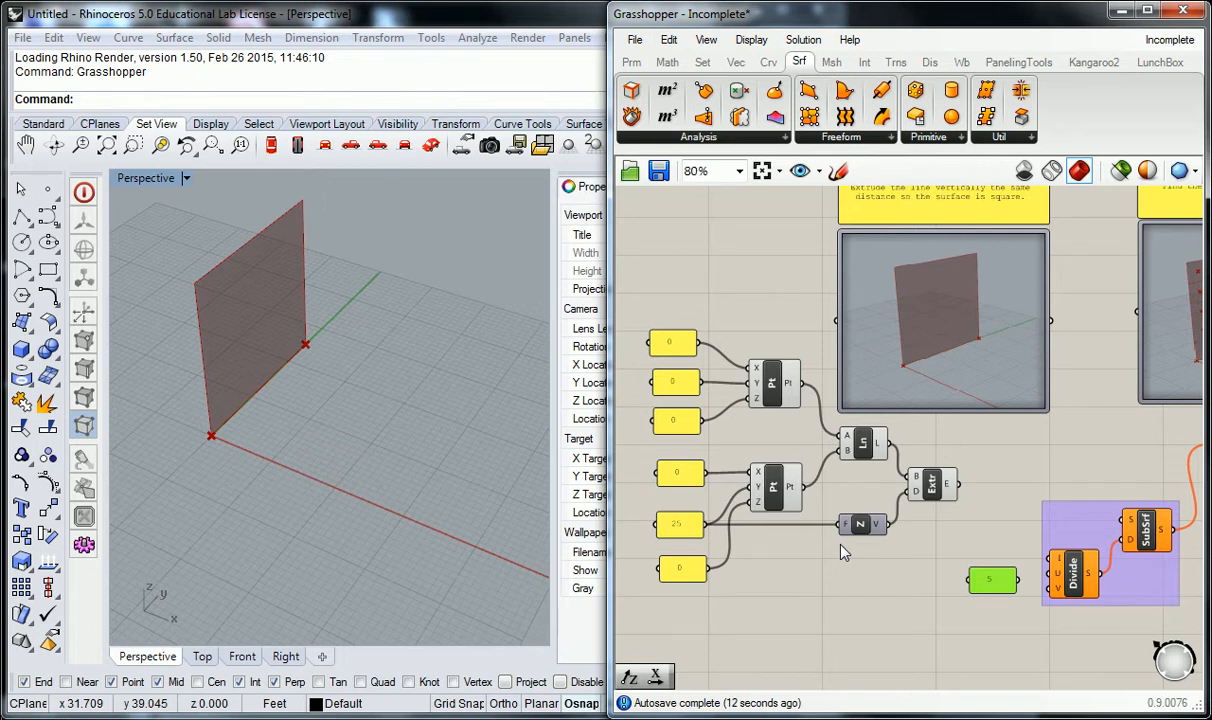
Step: Move the Divide Domain² and Isotrim group, along with the panel containing 5, closer to the Extrude component
right_drag(1061, 443, 1027, 458)
drag(1043, 441, 911, 514)
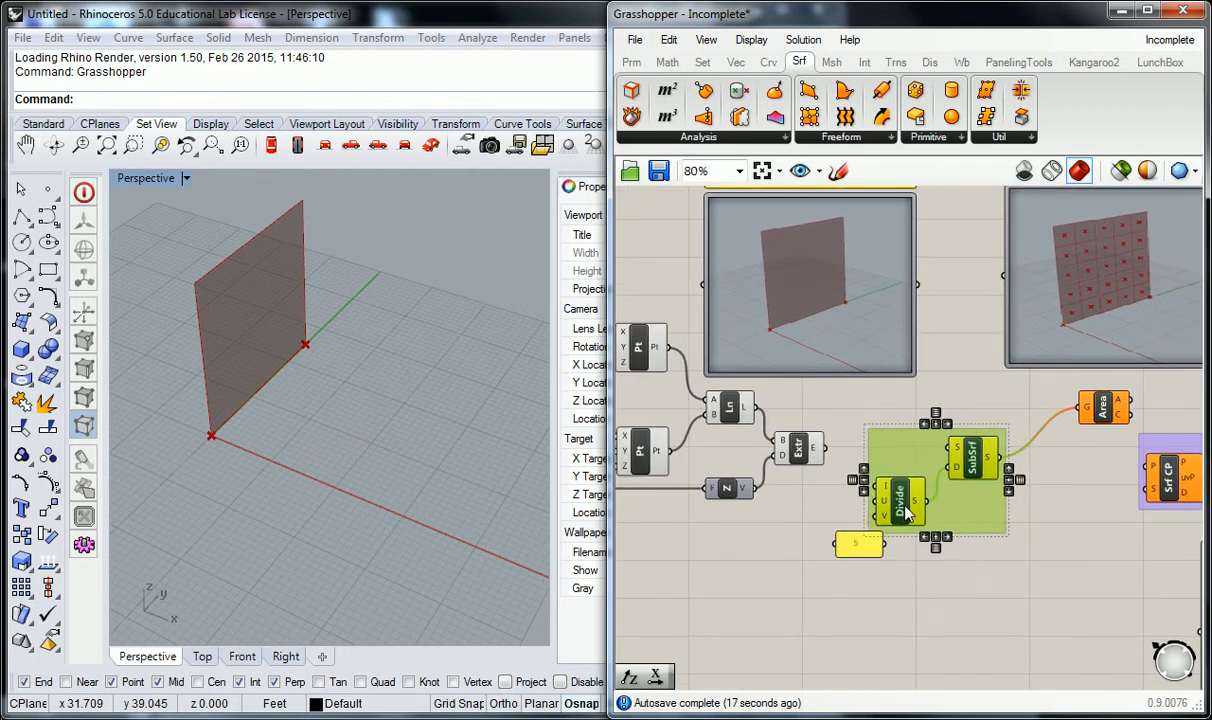
click(856, 545)
drag(806, 551, 831, 525)
drag(991, 412, 883, 513)
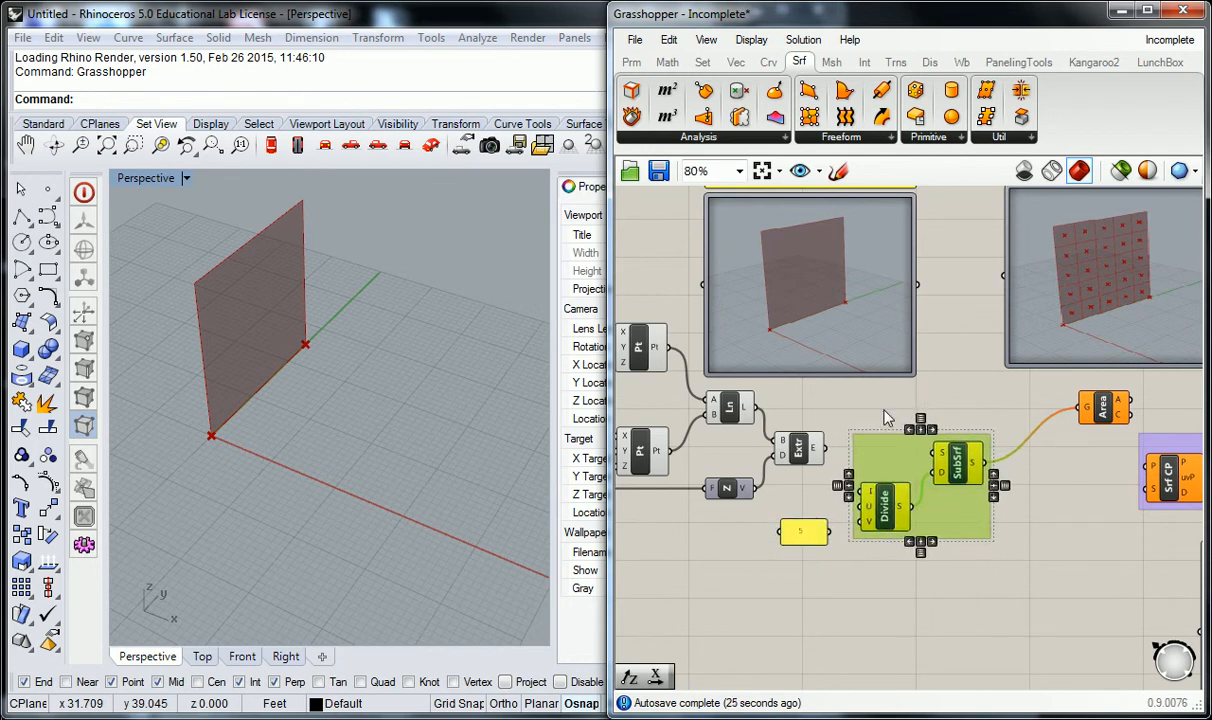
click(836, 407)
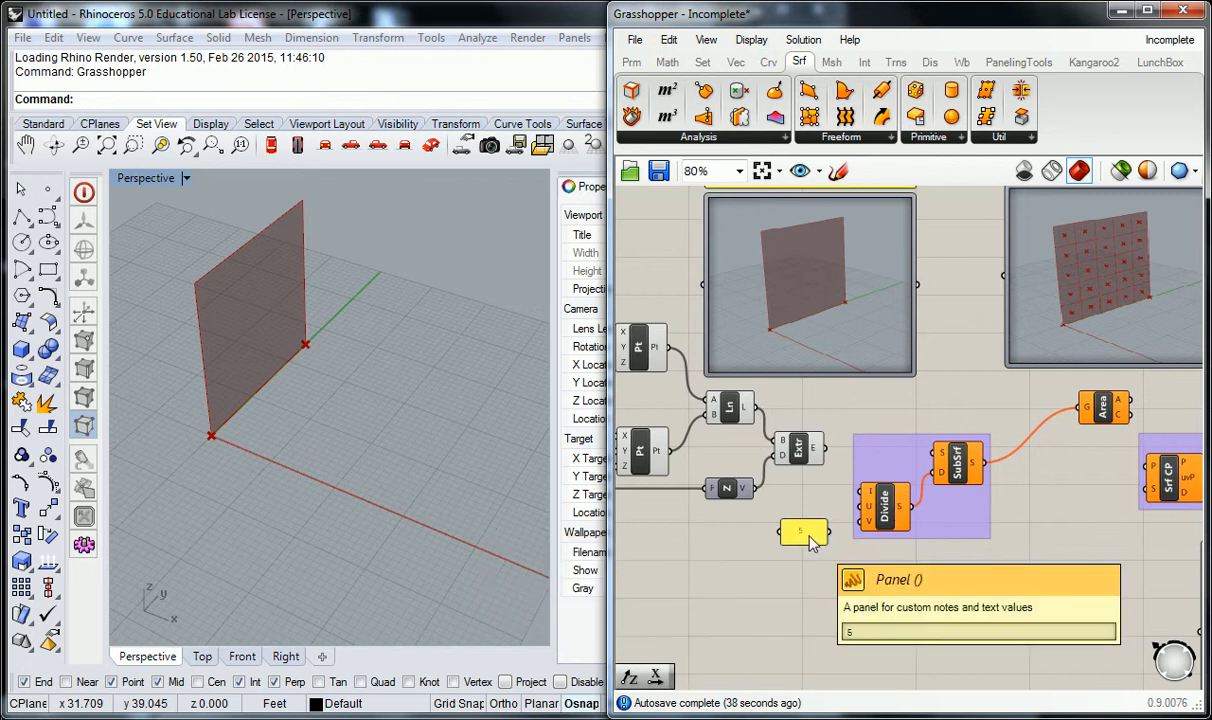
Step: Connect the panel containing 5 to both the U and V inputs of Divide Domain²
drag(830, 532, 855, 518)
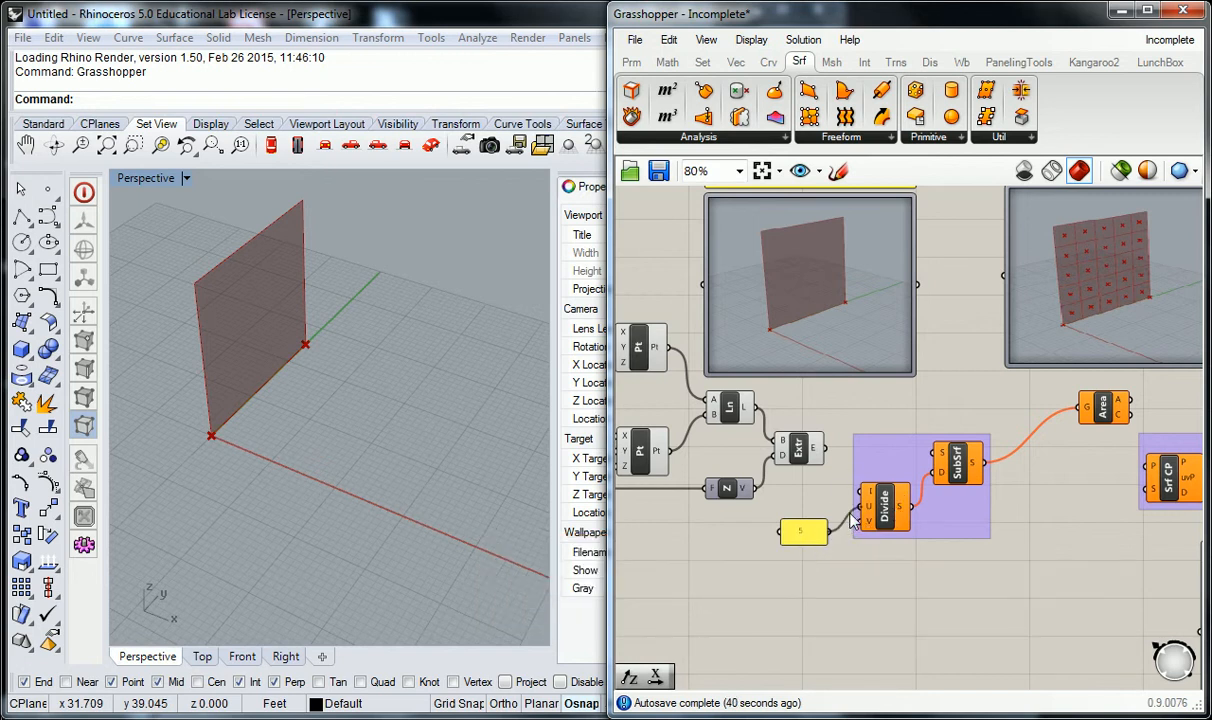
click(805, 531)
click(1060, 425)
right_drag(1060, 425, 1003, 396)
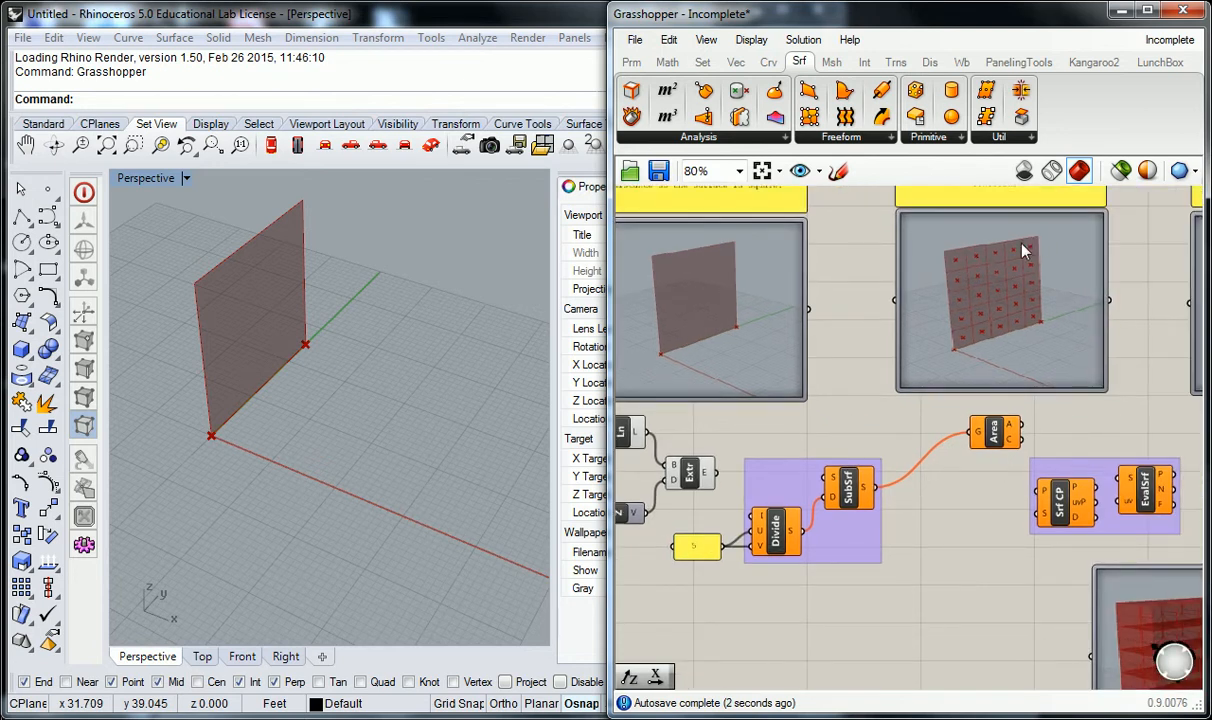
Step: Connect the Extrude output to the I input of Divide Domain² and the S input of Isotrim
right_drag(898, 536, 921, 573)
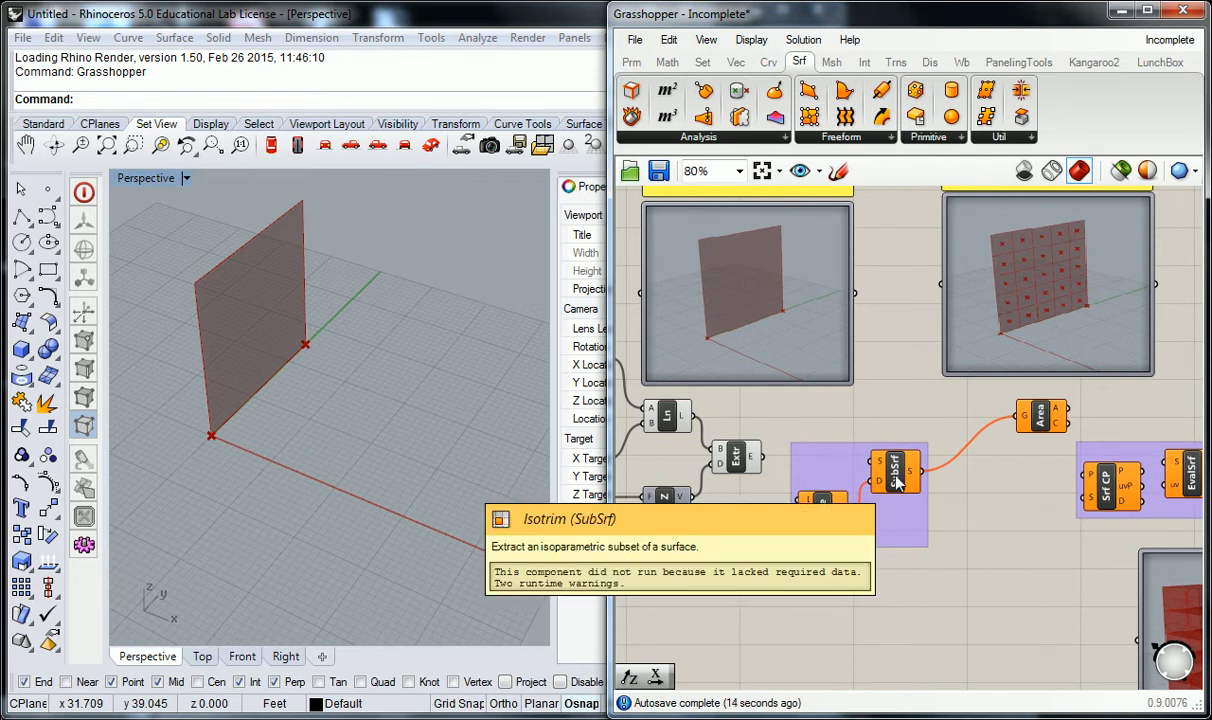
drag(761, 457, 800, 497)
drag(762, 457, 874, 462)
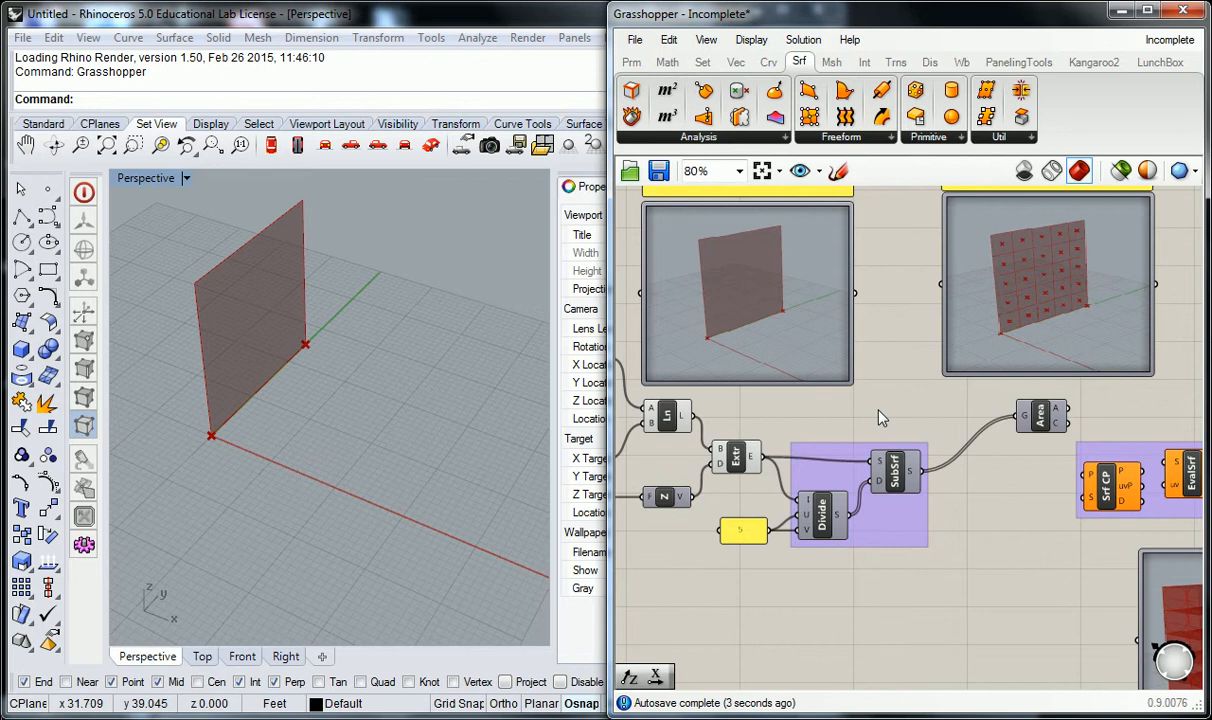
Step: Turn on the Isotrim component's preview and inspect the subdivided surface in the Perspective view
right_click(893, 472)
click(947, 516)
right_drag(330, 320, 369, 268)
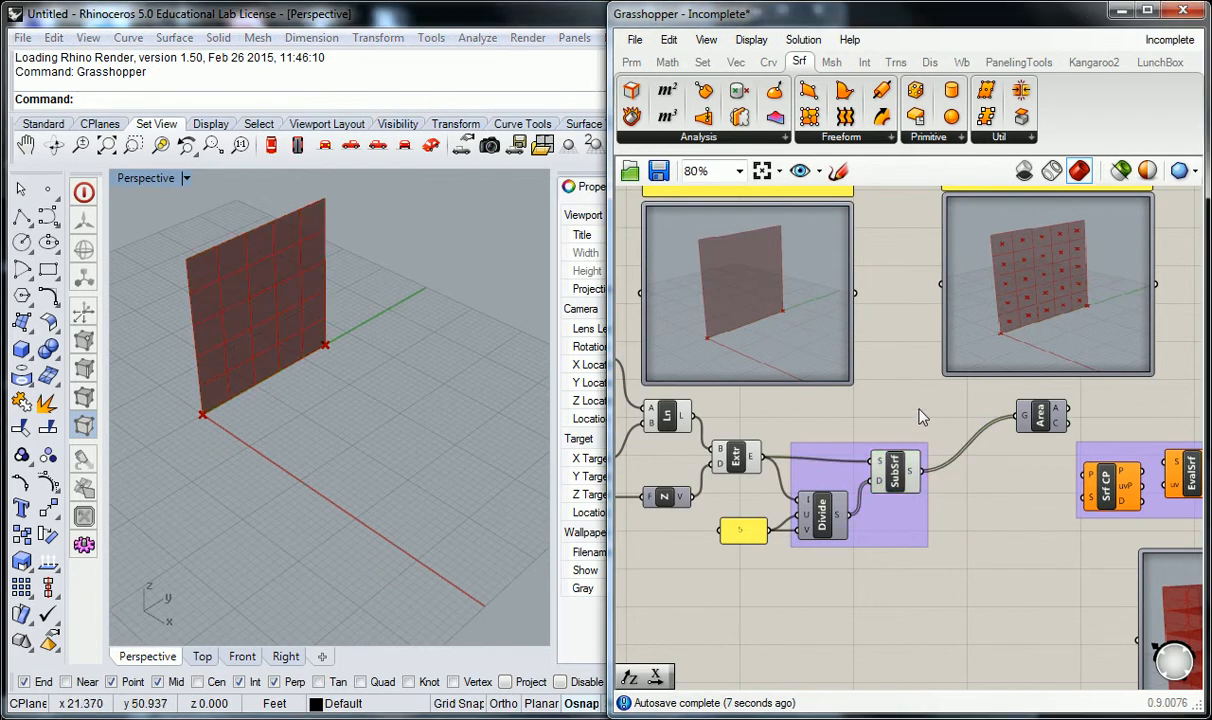
Step: Move the Area component closer to Isotrim and turn on its preview to display the cell centroids
drag(1018, 410, 968, 410)
right_click(968, 410)
click(1012, 452)
click(857, 374)
right_drag(392, 332, 344, 316)
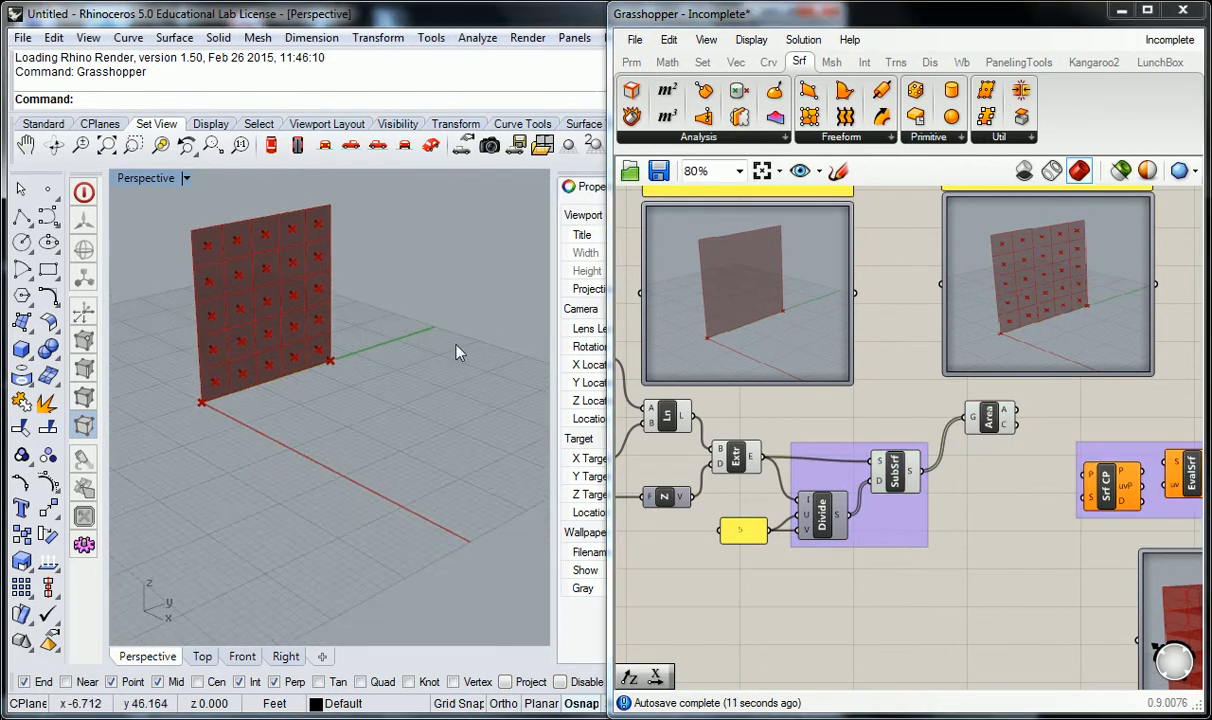
Step: Turn off the previews of both Point components, the Line and the Extrude, leaving only the subdivided surface and centroids
right_drag(749, 563, 928, 573)
drag(928, 573, 720, 401)
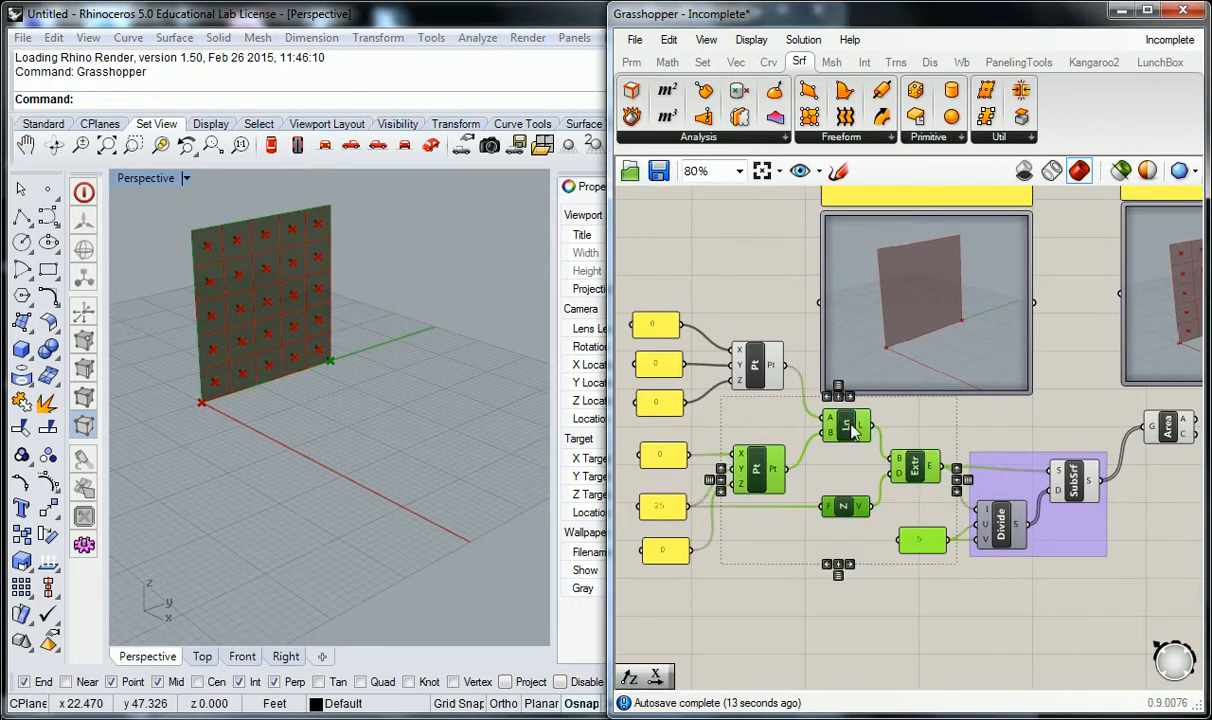
middle_click(850, 427)
click(757, 363)
right_click(762, 368)
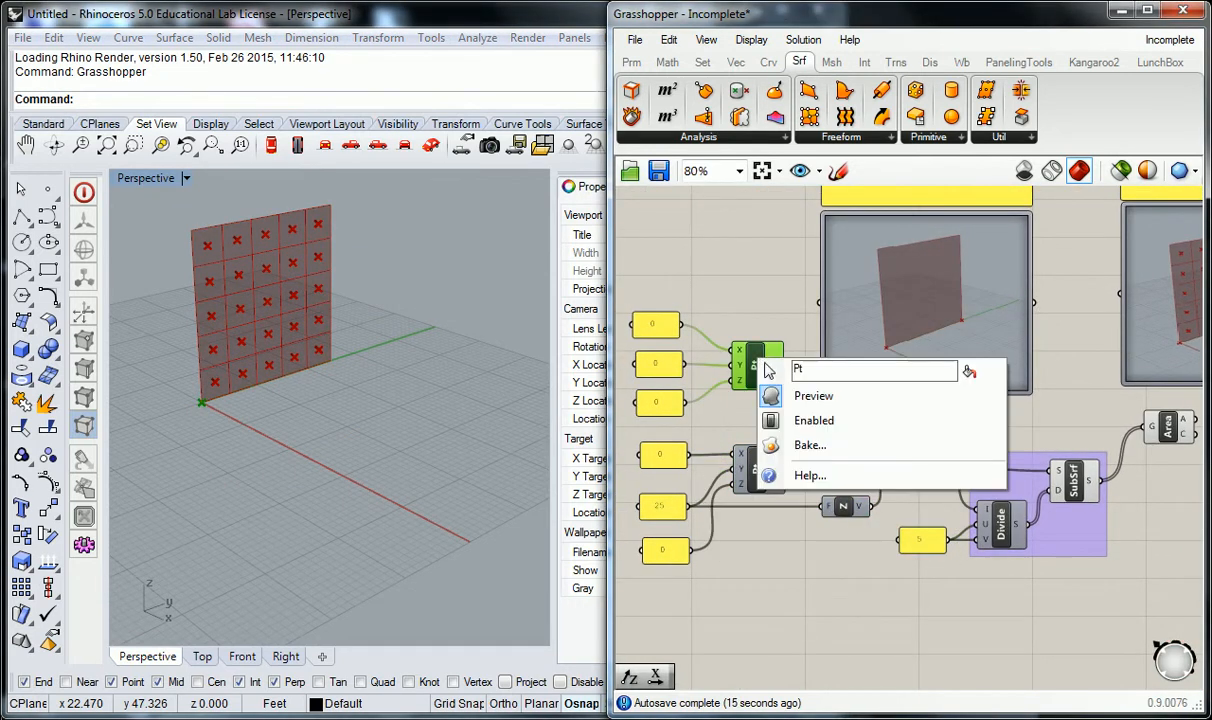
click(808, 400)
click(811, 395)
right_drag(1020, 443, 847, 435)
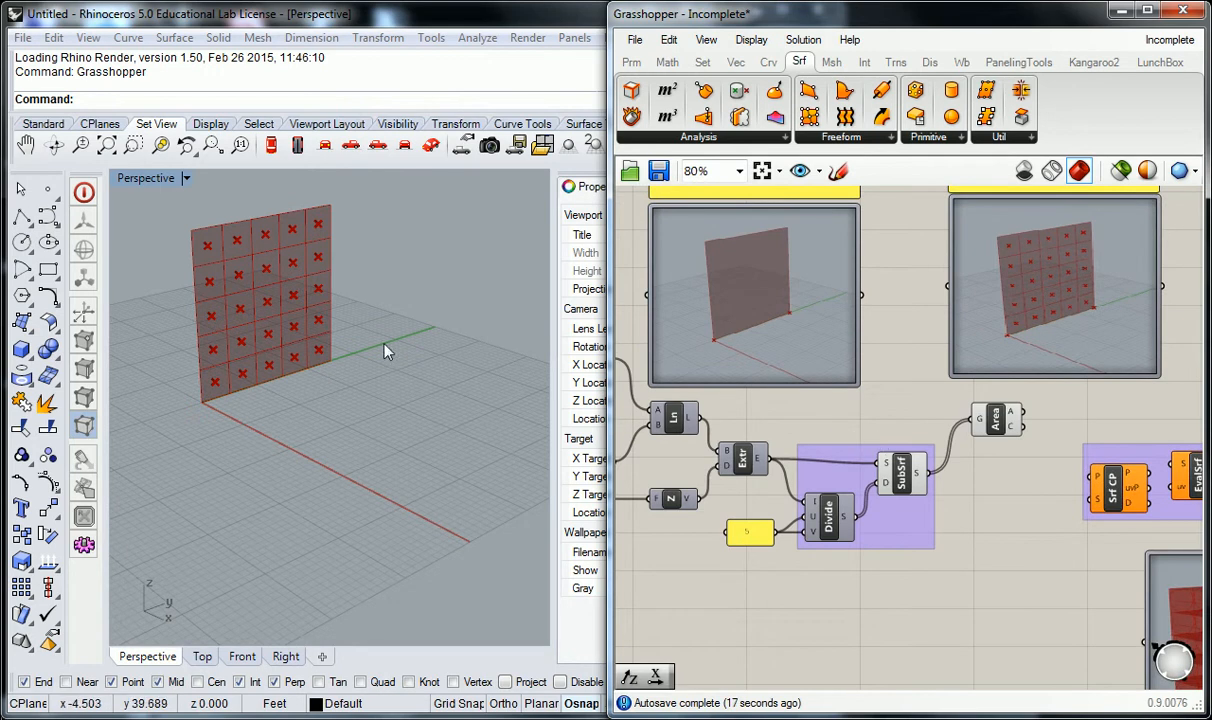
scroll(403, 371, up, 3)
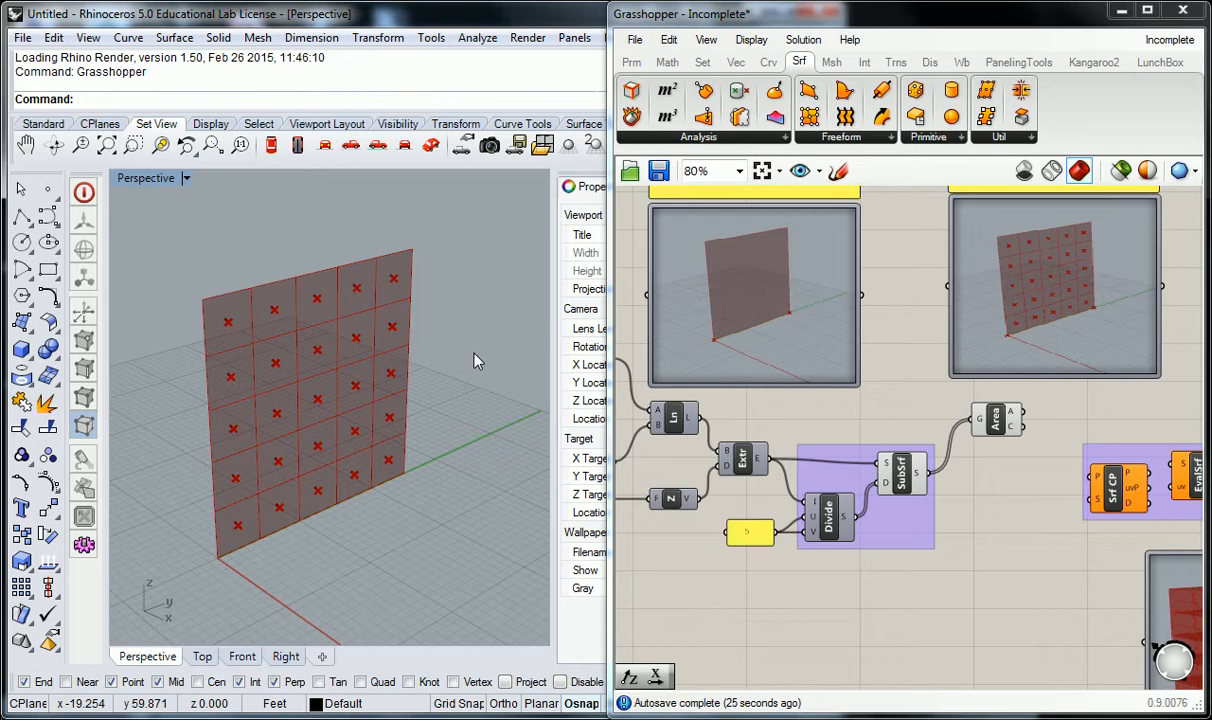
Step: Read the Step 3 note, connect Surface Closest Point's uvP output to Evaluate Surface's uv input, and raise Evaluate Surface slightly
scroll(1000, 455, down, 3)
right_drag(1001, 455, 782, 530)
scroll(849, 452, up, 1)
scroll(838, 474, up, 1)
right_drag(912, 471, 817, 526)
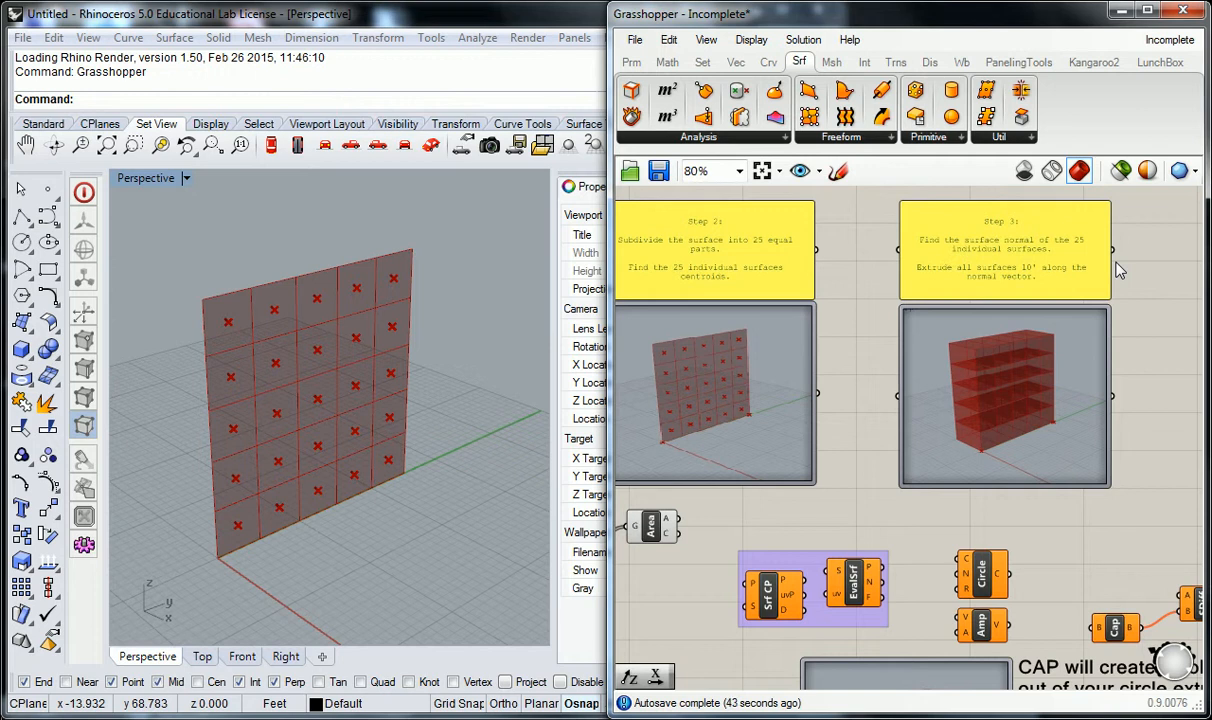
right_drag(835, 588, 917, 443)
scroll(893, 482, up, 2)
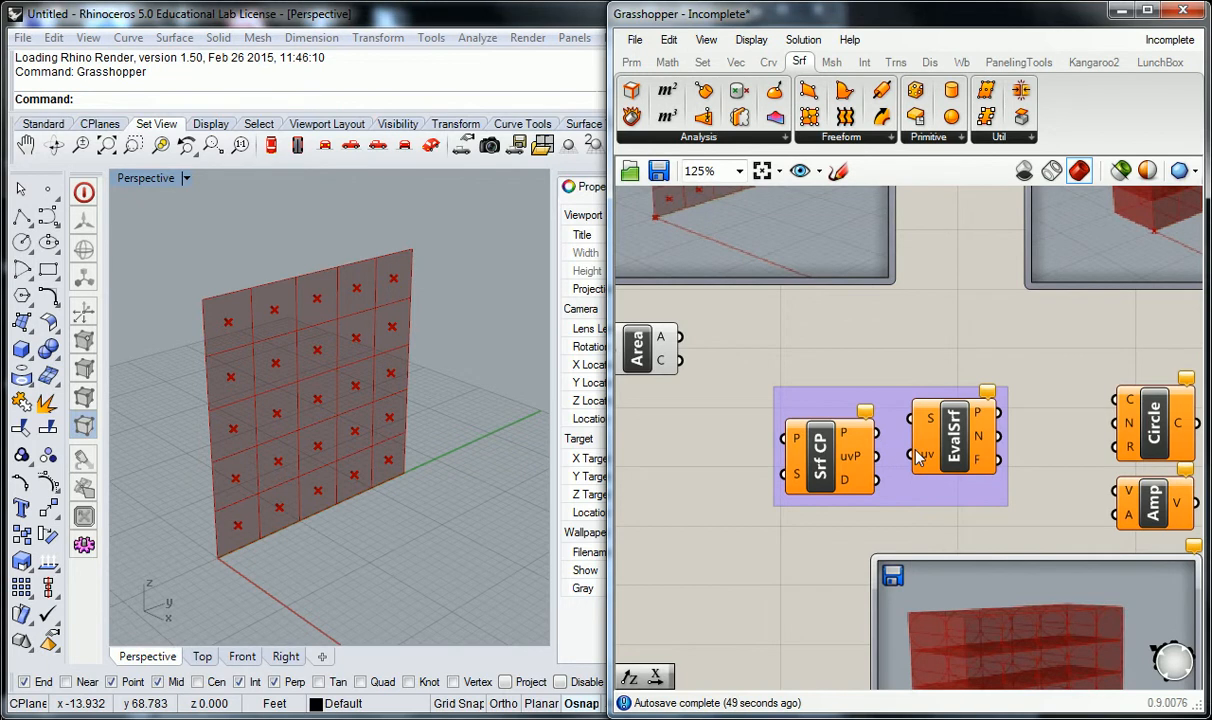
drag(918, 457, 876, 456)
drag(959, 450, 972, 420)
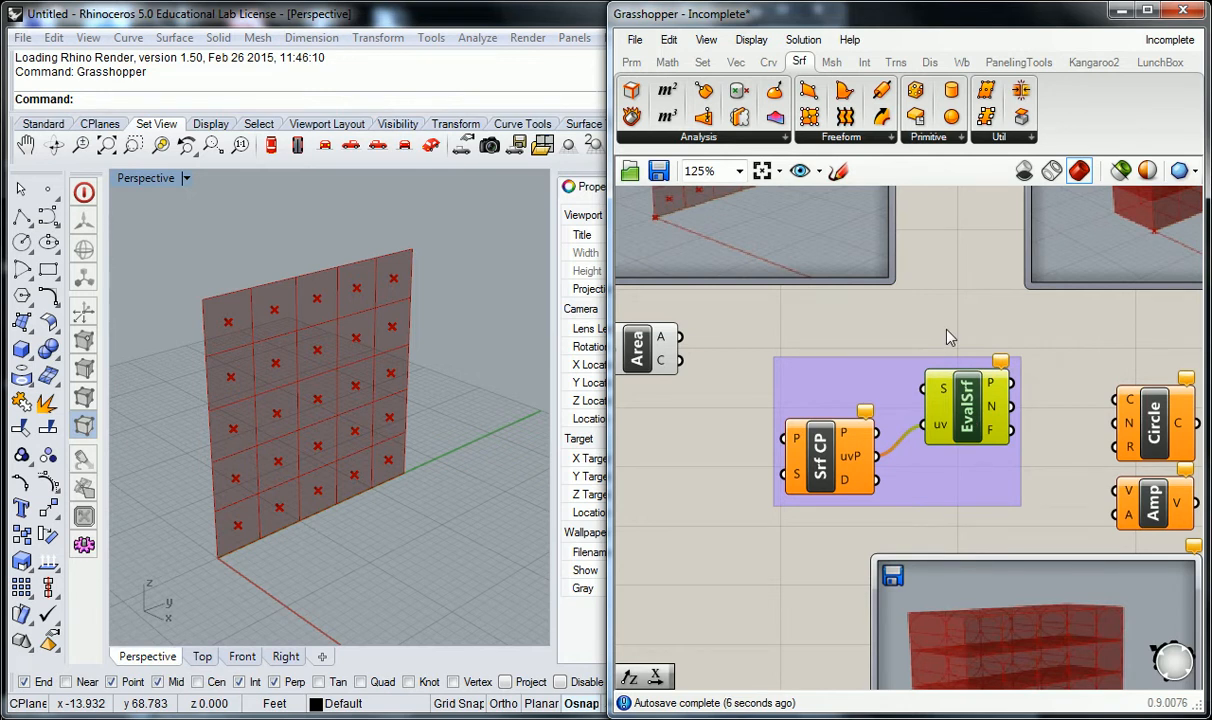
Step: Connect the Isotrim surface output to the S input of Surface Closest Point
right_drag(788, 331, 833, 331)
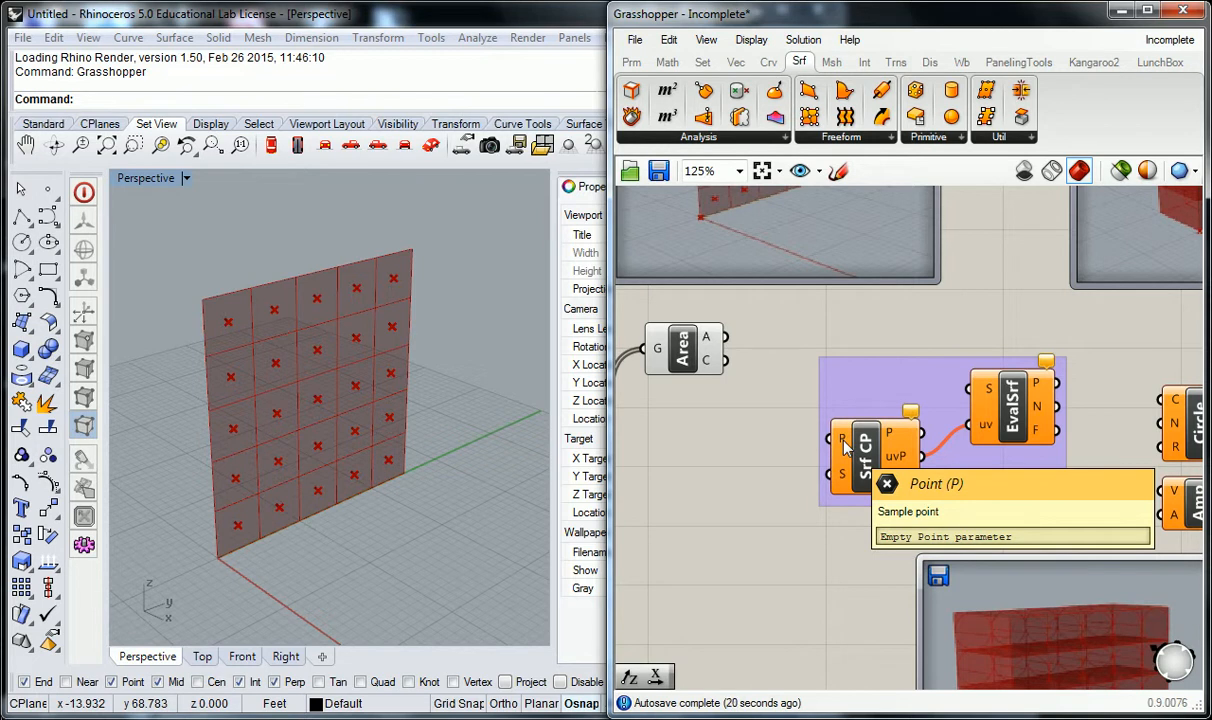
right_drag(640, 445, 715, 410)
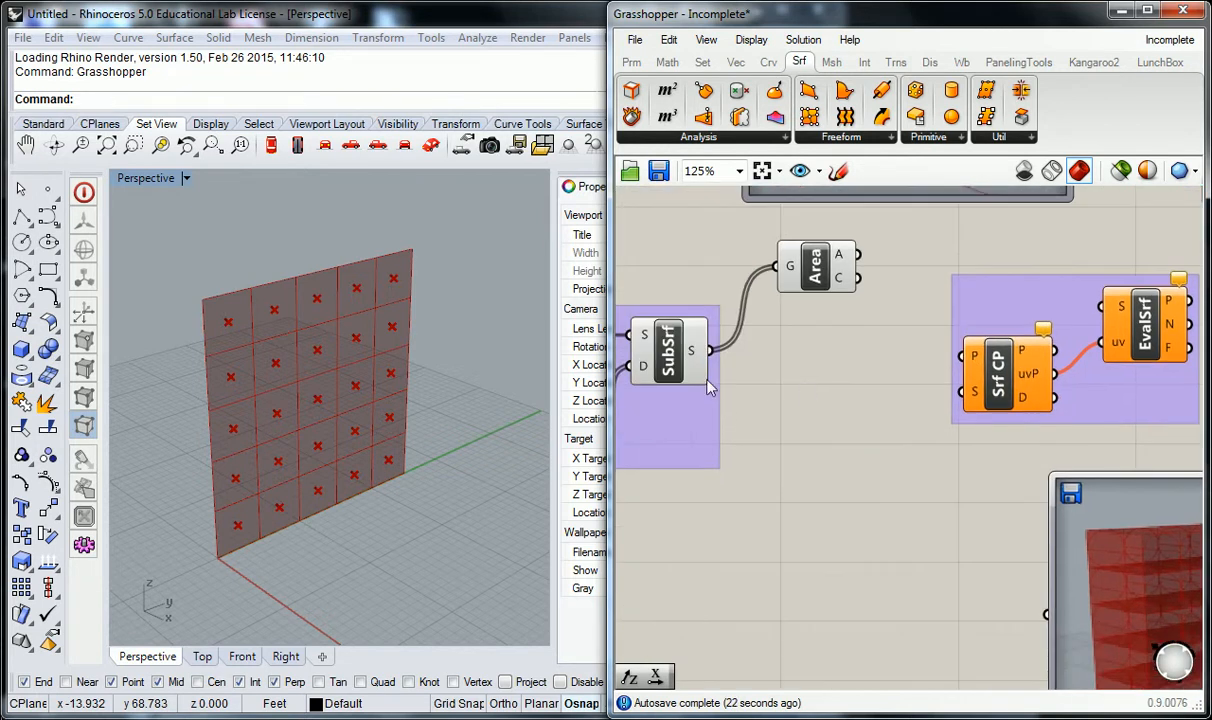
mouse_move(693, 357)
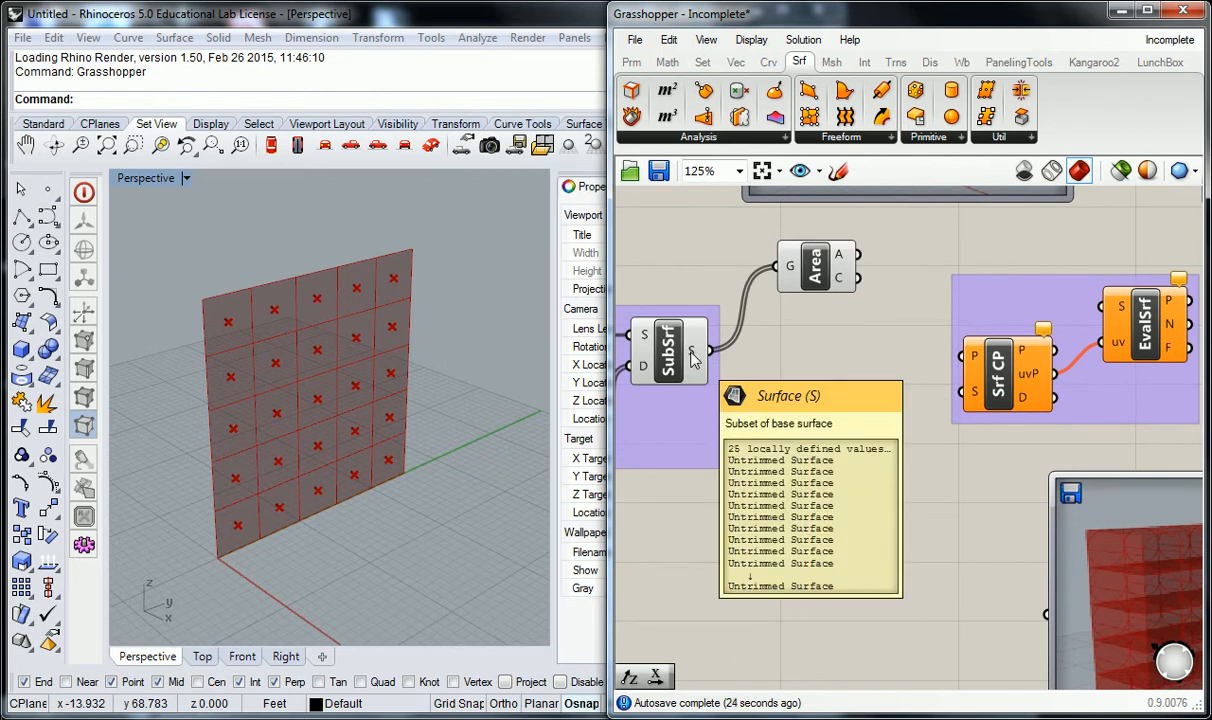
drag(693, 352, 958, 390)
scroll(906, 419, down, 1)
right_drag(906, 419, 785, 349)
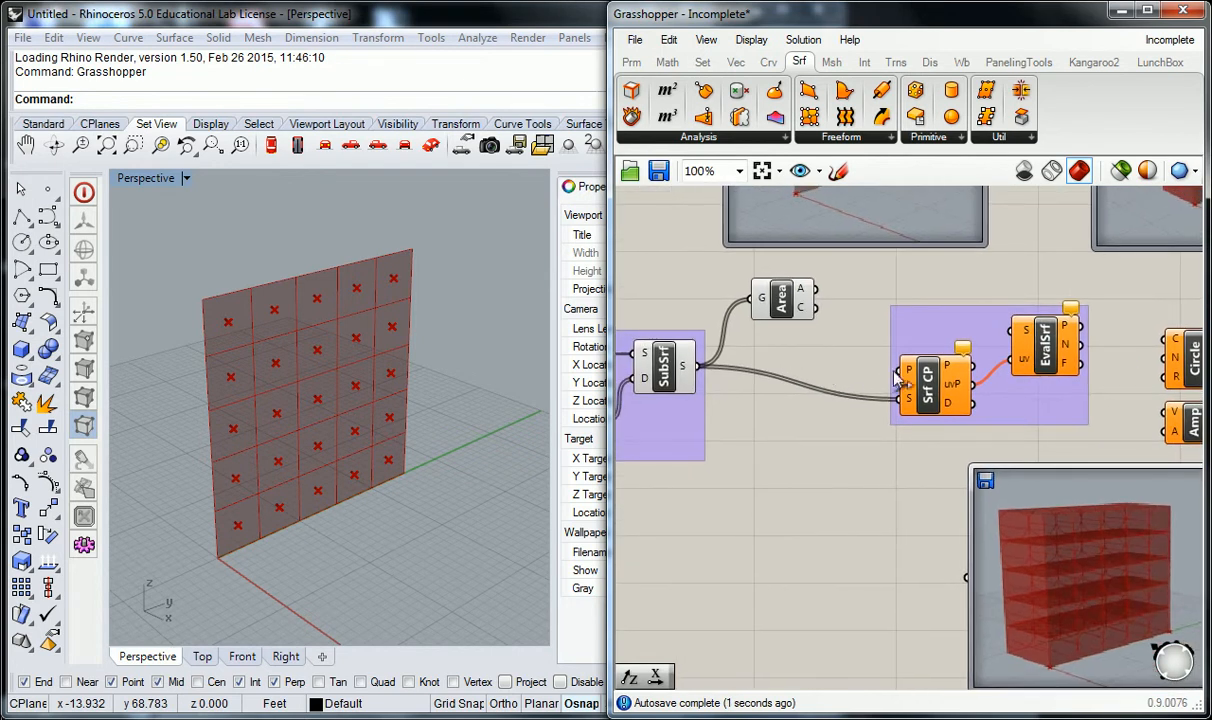
Step: Connect the Area component's centroid output to the P input of Surface Closest Point
right_click(393, 287)
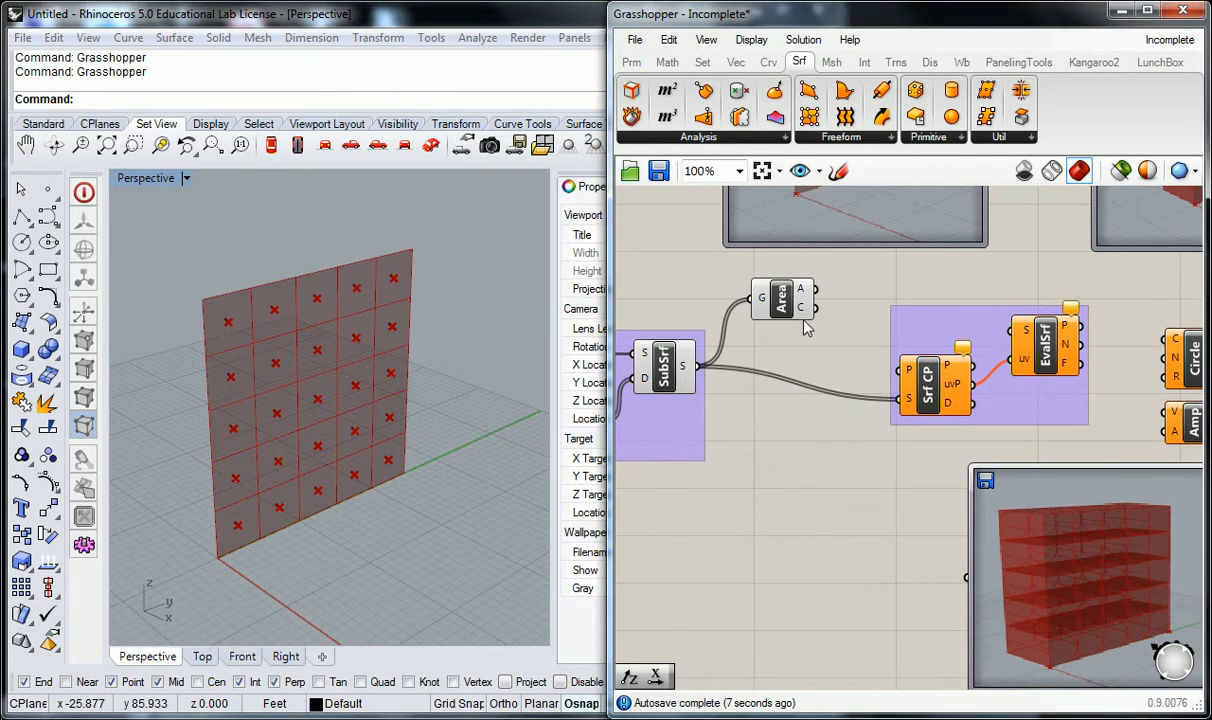
click(783, 297)
mouse_move(808, 313)
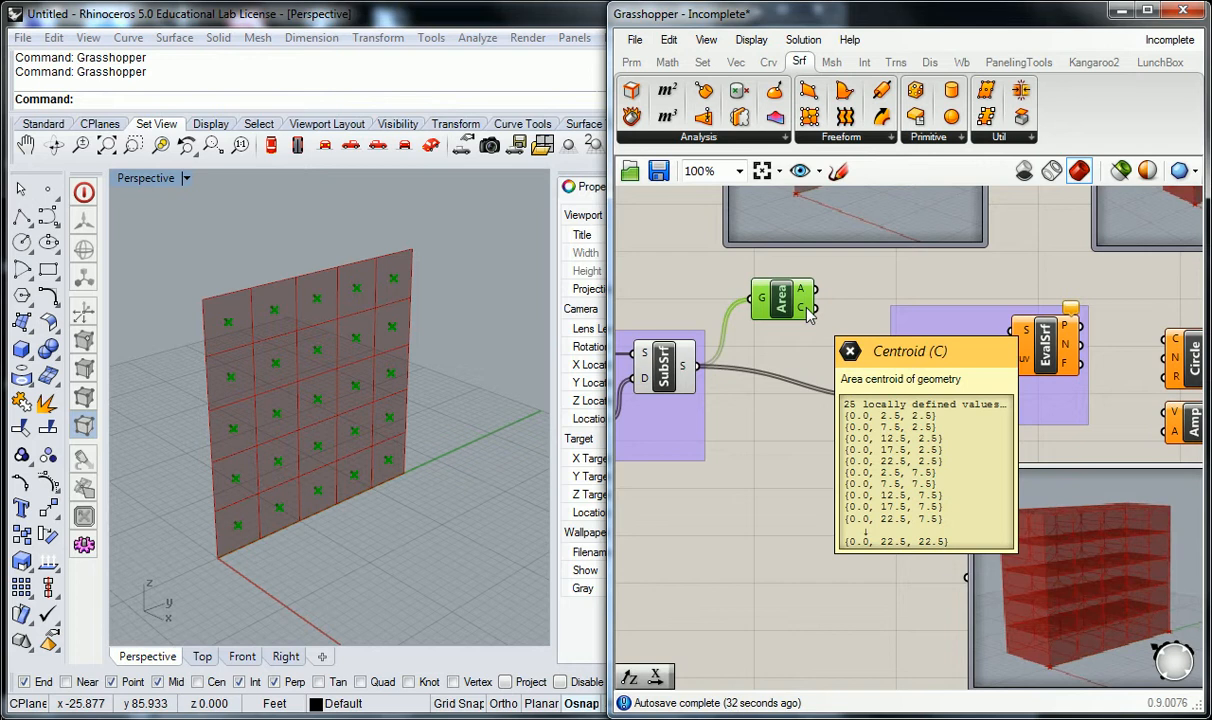
drag(814, 307, 897, 372)
right_drag(857, 288, 815, 294)
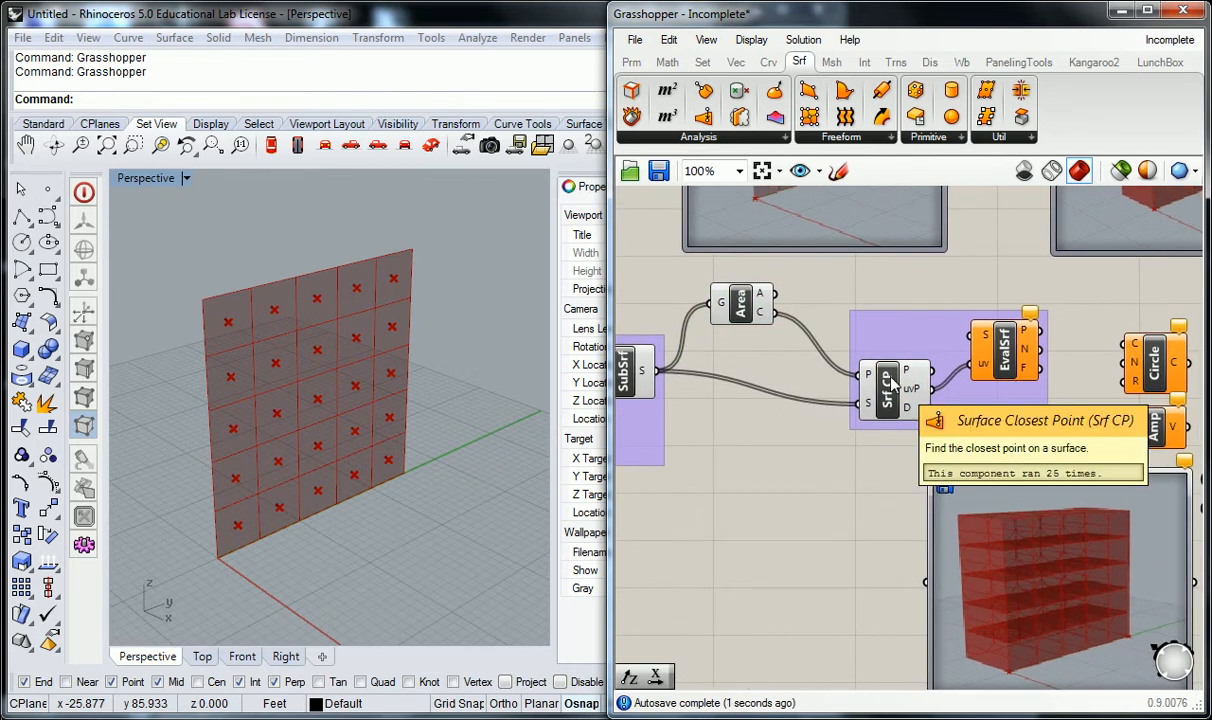
Step: Check the Evaluate Surface warning, space the two evaluation components apart, and connect the Isotrim surfaces to Evaluate Surface's S input
click(1029, 313)
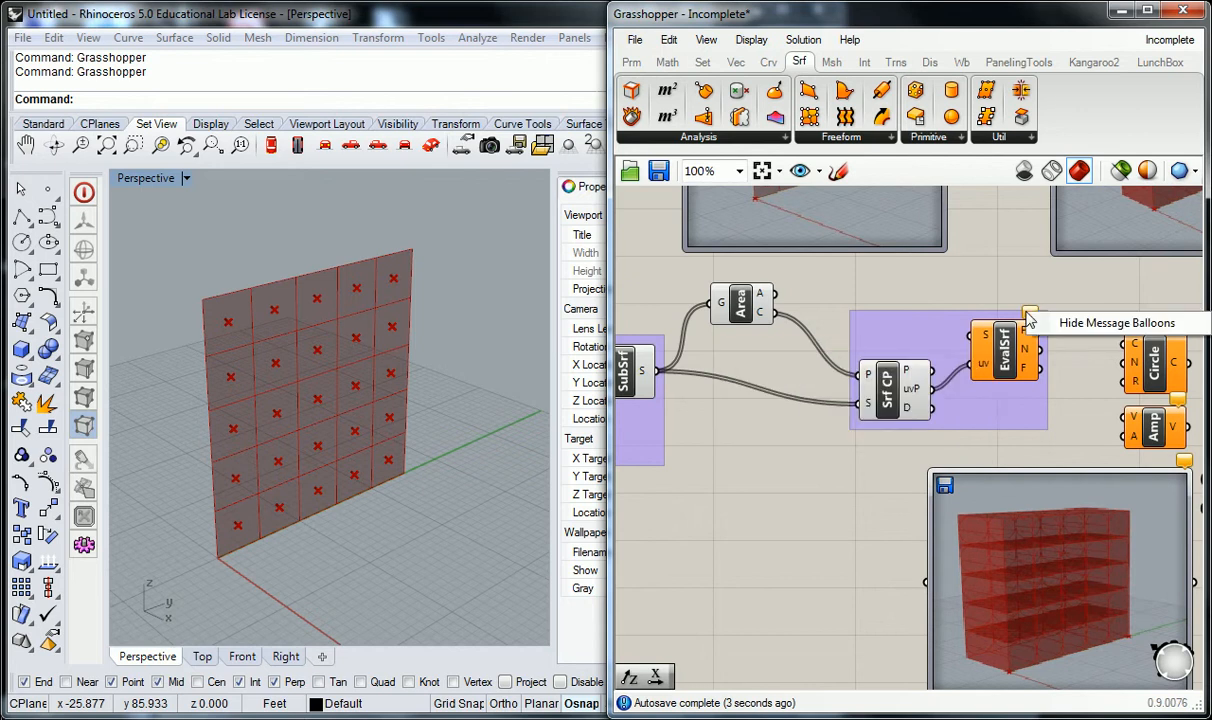
click(1022, 286)
mouse_move(1030, 318)
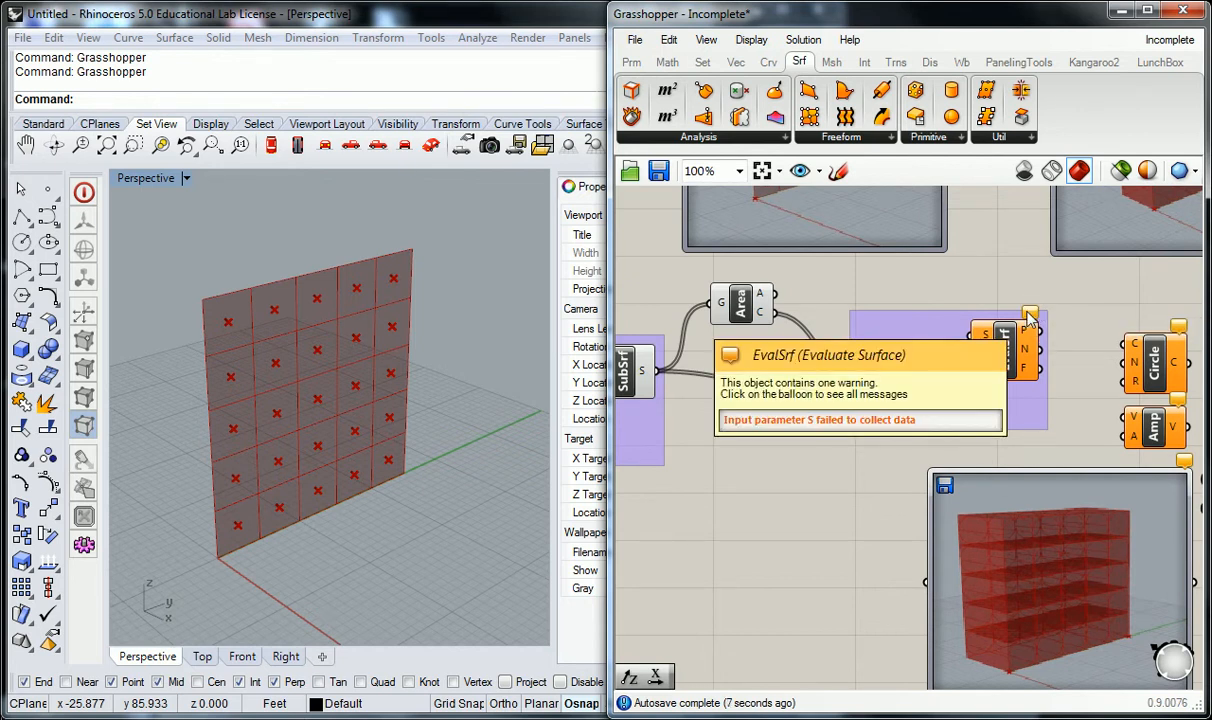
drag(892, 381, 893, 400)
drag(1001, 340, 993, 339)
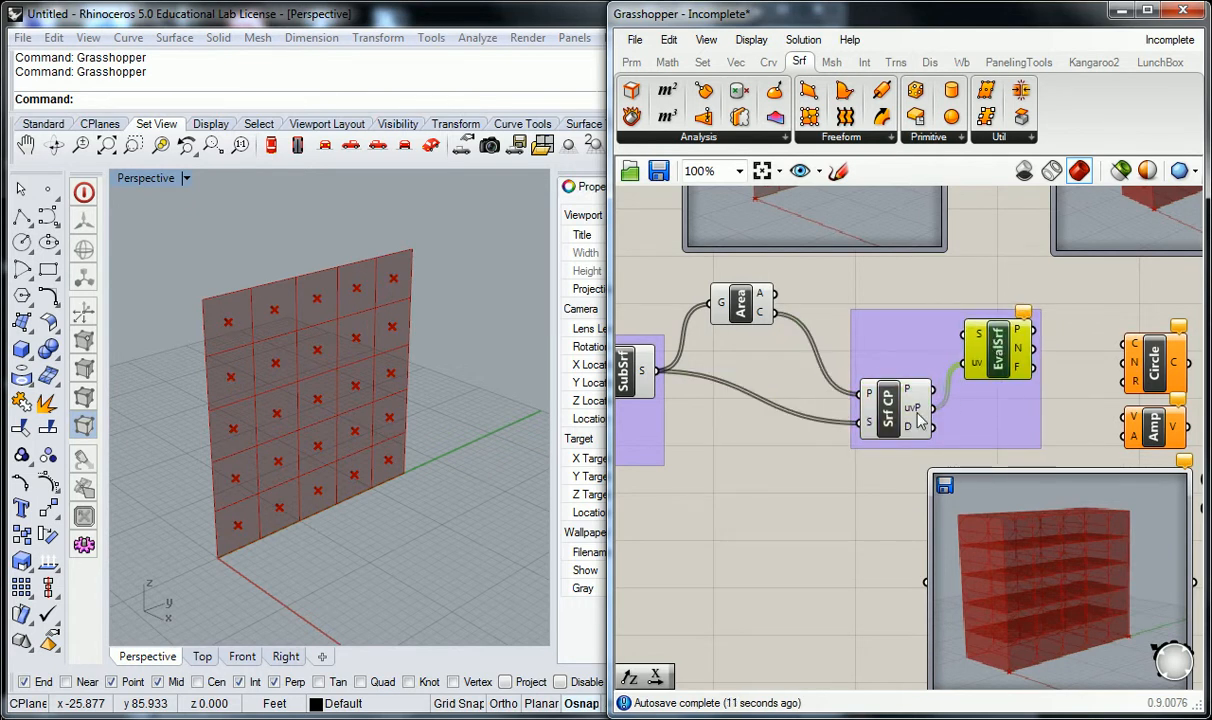
mouse_move(977, 370)
drag(658, 372, 965, 334)
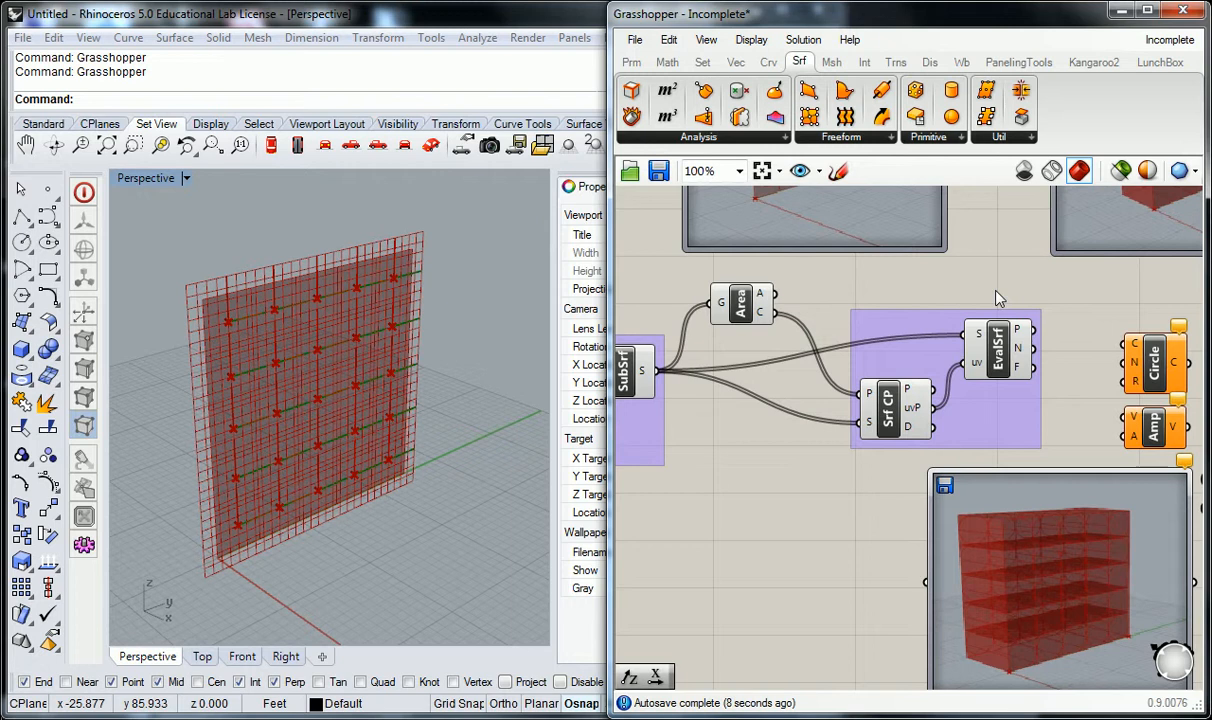
drag(997, 270, 841, 456)
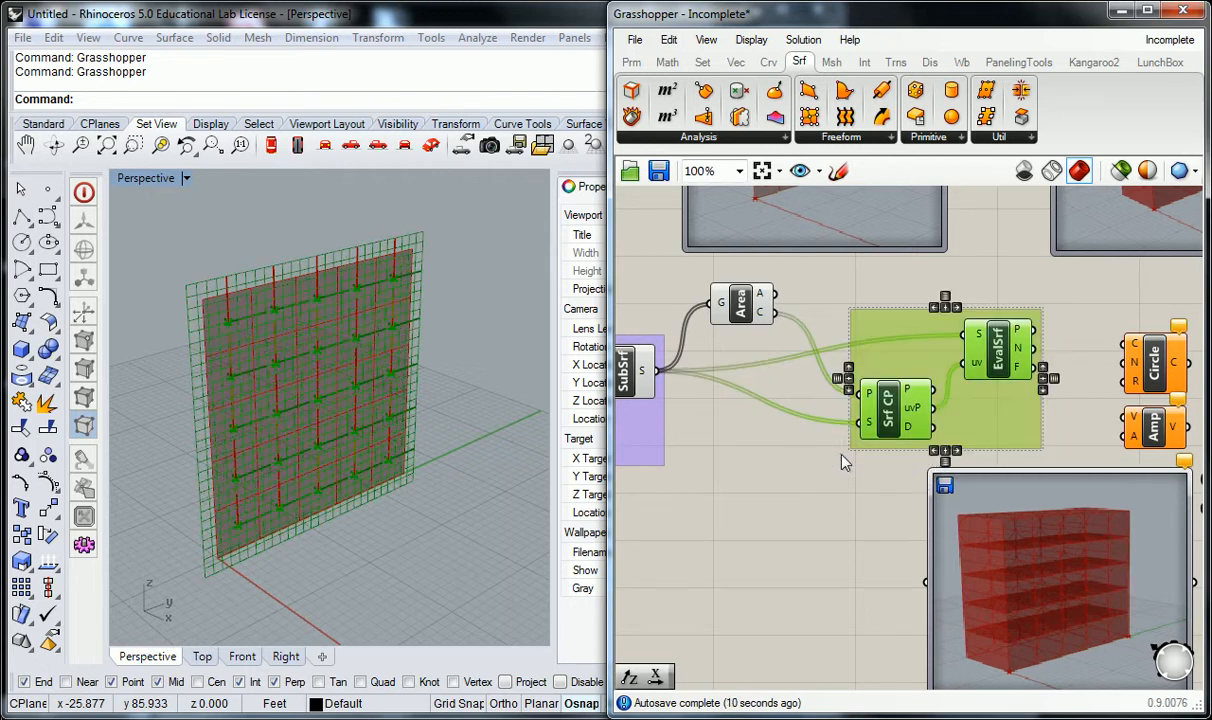
right_drag(833, 492, 779, 475)
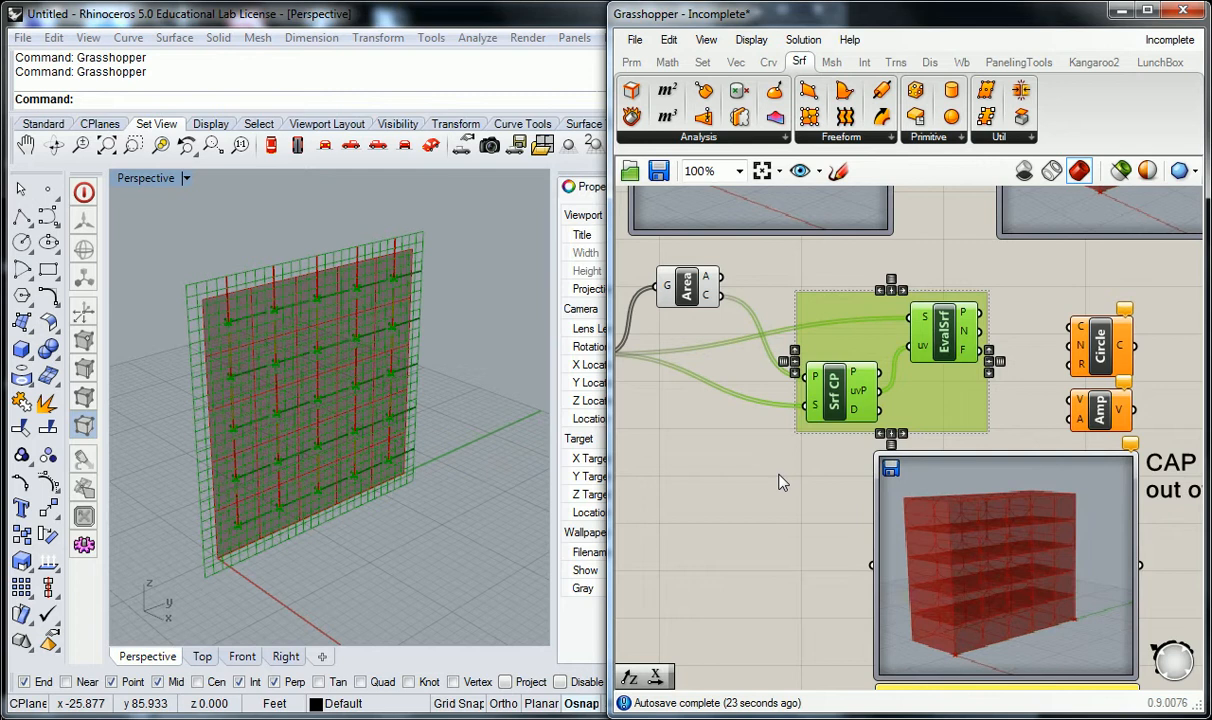
click(901, 258)
Step: Move the reference image beneath the Circle and Amplitude components further down the canvas to free up space
scroll(962, 415, down, 2)
right_drag(982, 497, 880, 410)
scroll(880, 410, down, 1)
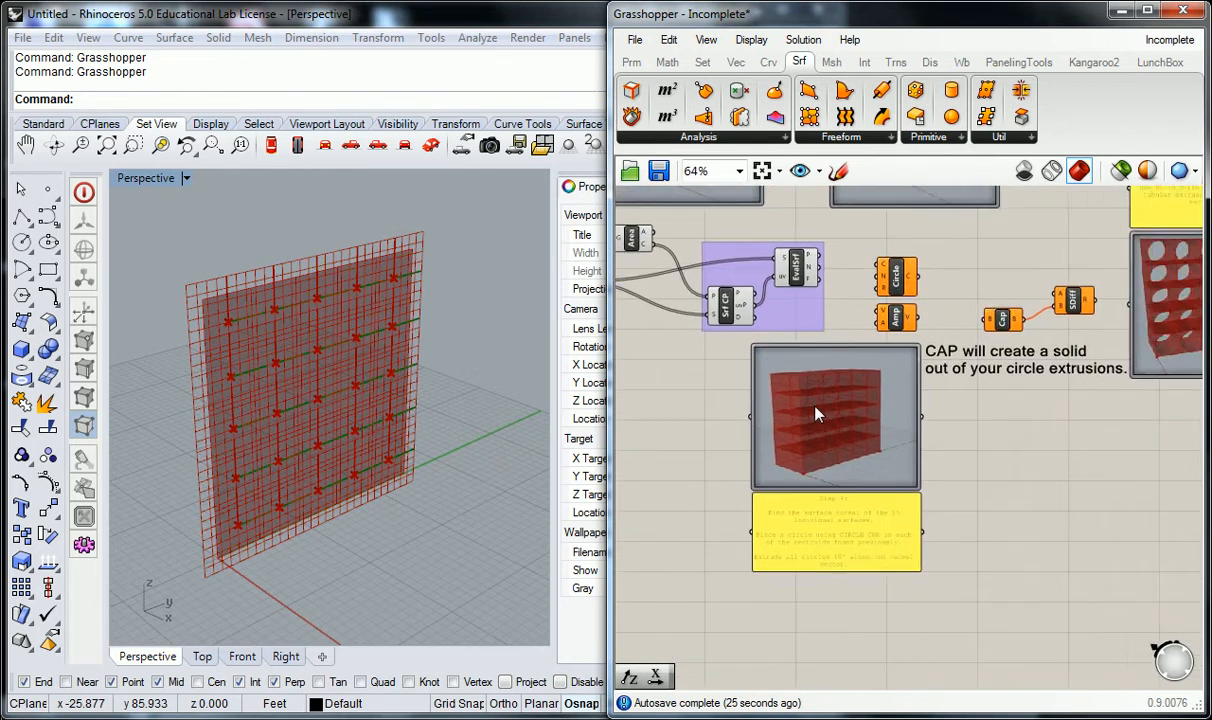
drag(812, 383, 836, 541)
click(871, 365)
right_drag(936, 252, 834, 443)
drag(1113, 332, 1102, 525)
click(858, 455)
right_drag(858, 455, 925, 428)
Step: Shift the Circle, Amplitude, Cap and Solid Difference components away from Evaluate Surface, leaving a wide gap between them
scroll(925, 428, up, 2)
drag(1047, 373, 732, 533)
drag(803, 493, 971, 516)
click(837, 492)
right_drag(734, 488, 795, 551)
scroll(806, 483, down, 2)
drag(965, 253, 800, 460)
scroll(843, 290, up, 4)
right_drag(843, 290, 849, 373)
scroll(839, 330, down, 2)
scroll(803, 468, up, 1)
right_drag(803, 468, 836, 428)
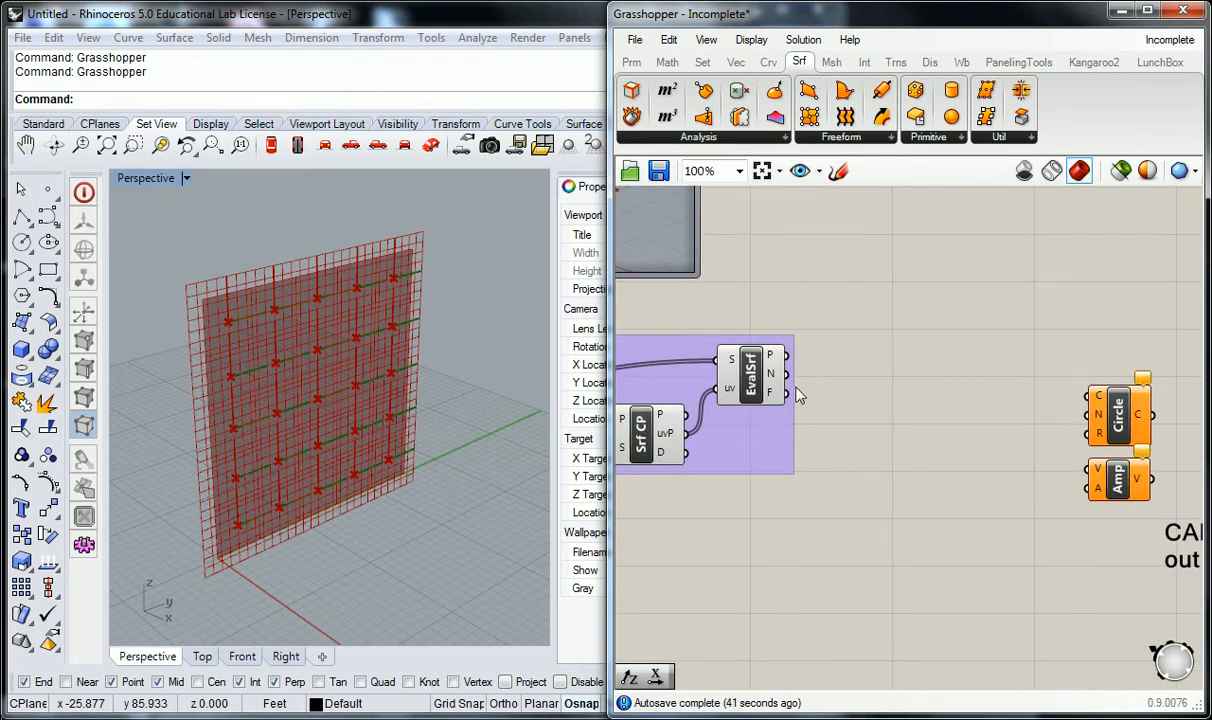
Step: Add an Extrude component in the gap between Evaluate Surface and the Circle component
scroll(850, 394, down, 2)
mouse_move(805, 383)
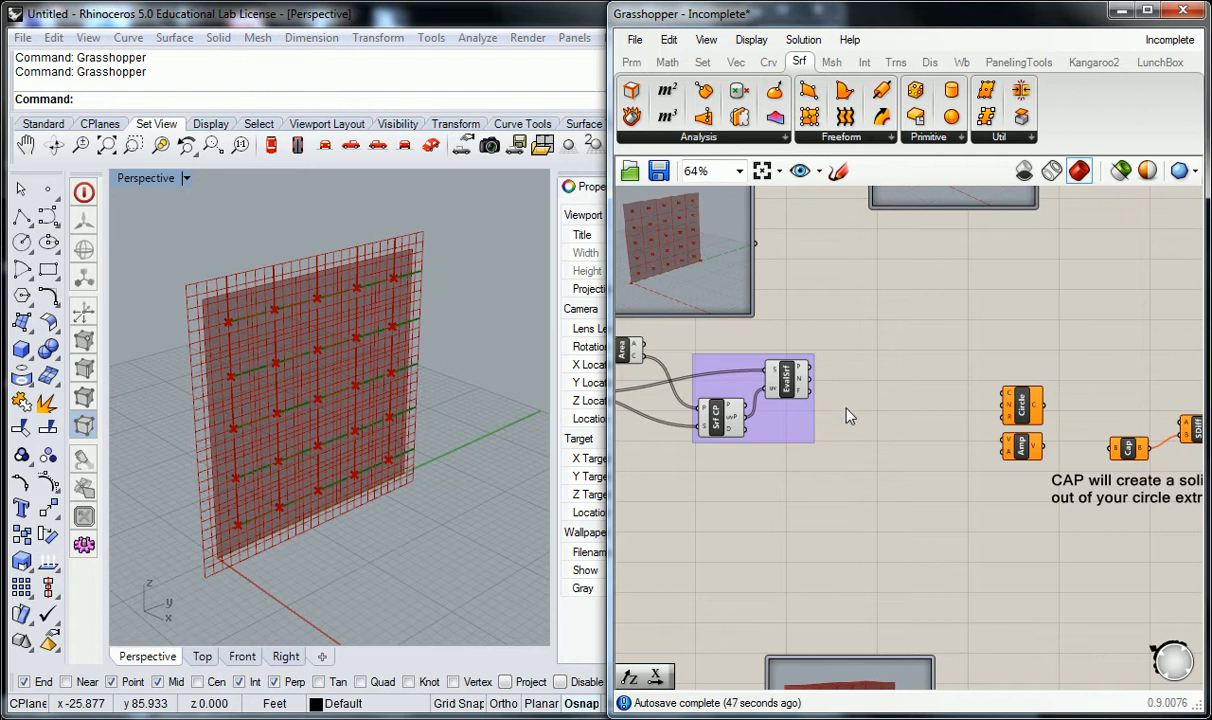
scroll(847, 412, up, 1)
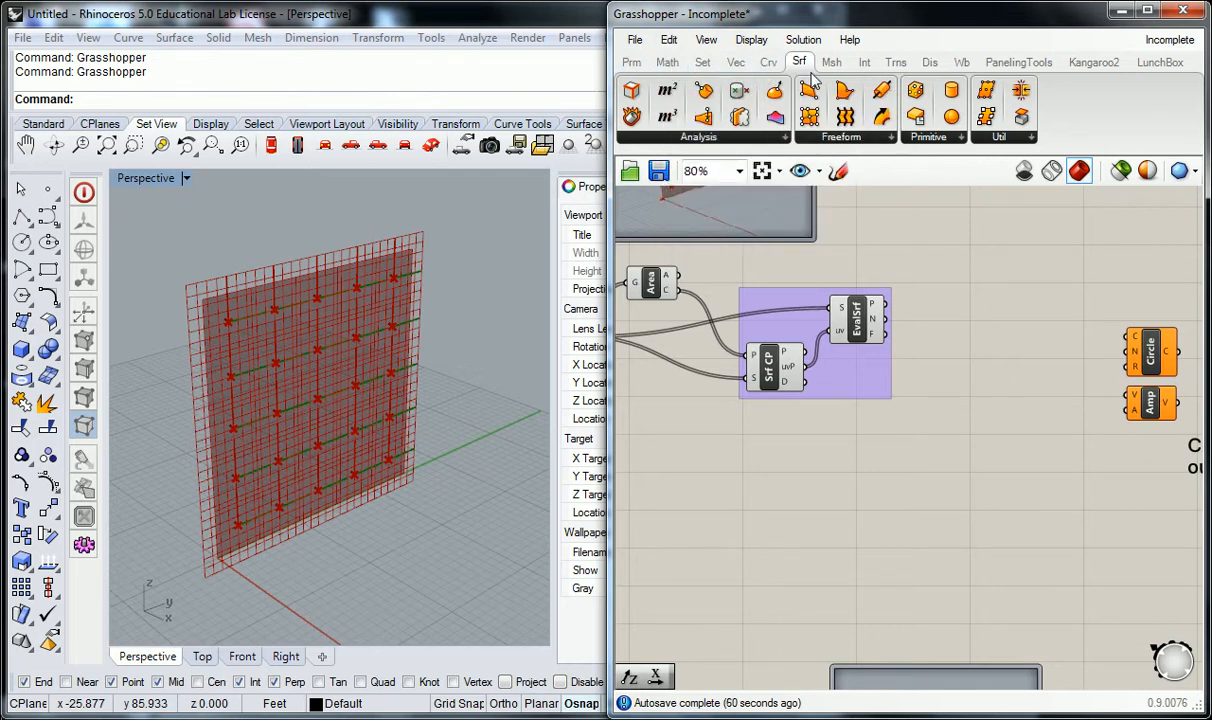
click(858, 144)
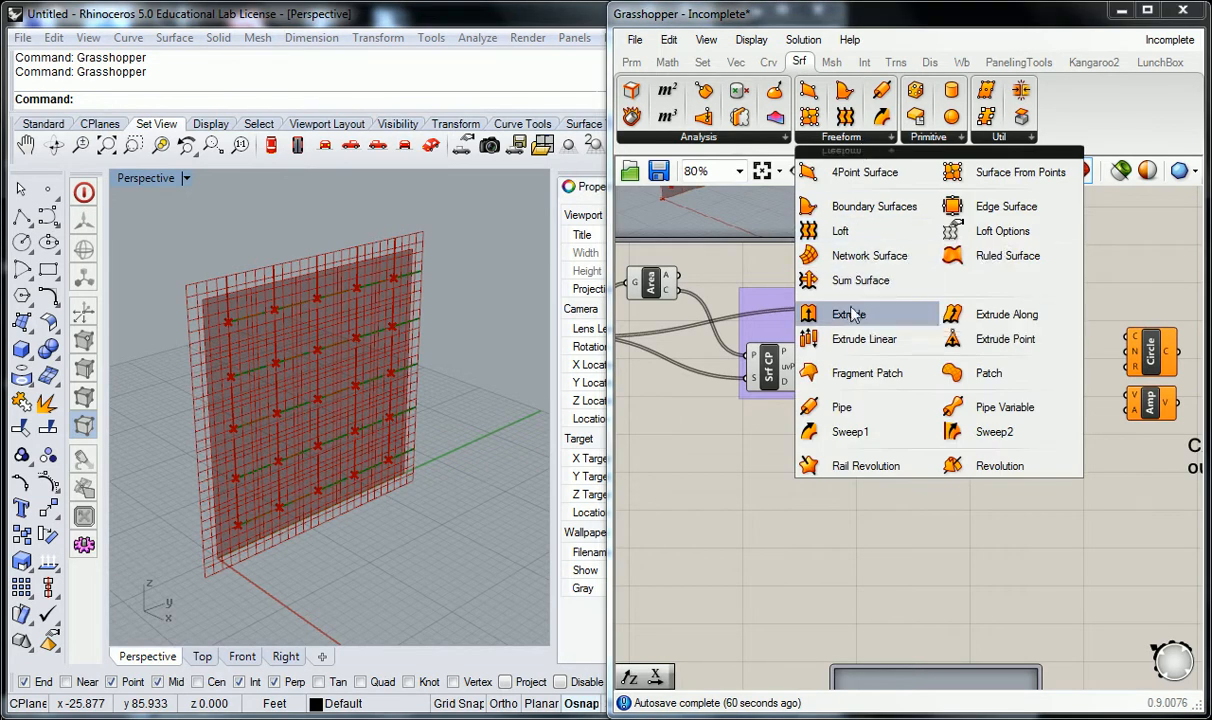
click(975, 401)
drag(978, 405, 1003, 393)
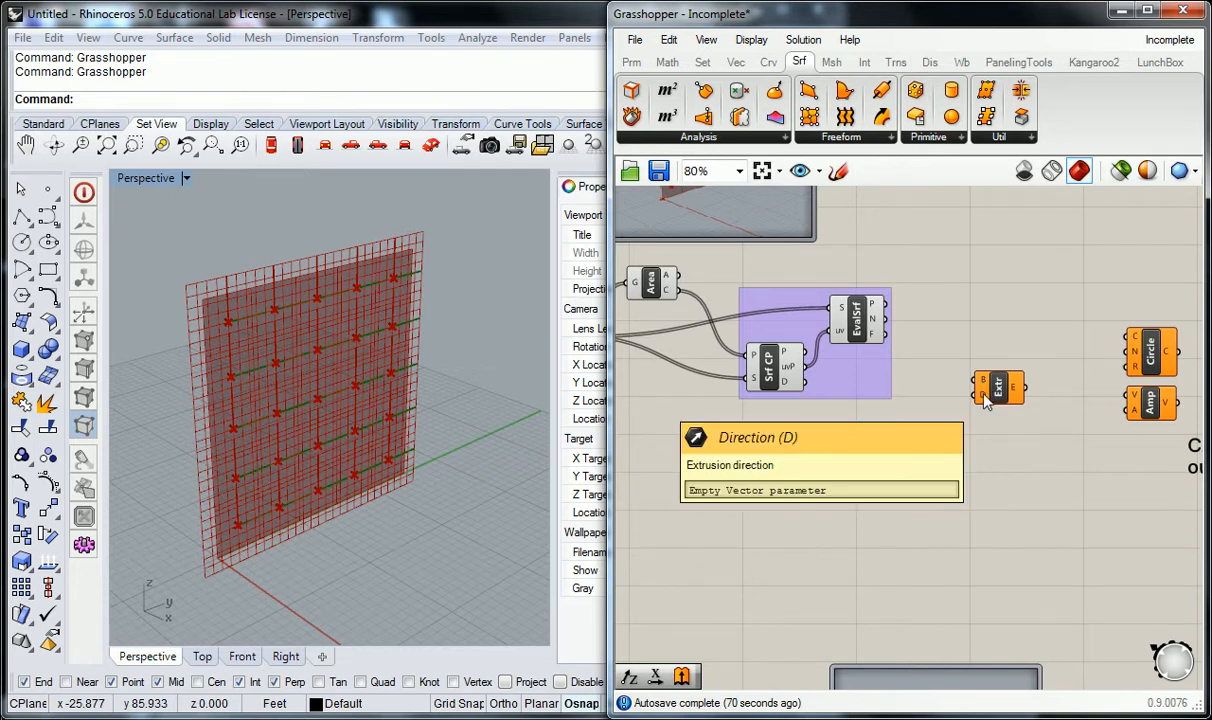
Step: Connect the Isotrim surfaces to Extrude's B input, placing Extrude above Evaluate Surface and Area below the wires
mouse_move(977, 325)
right_down()
mouse_move(952, 317)
mouse_move(979, 343)
right_up()
drag(687, 301, 1072, 234)
drag(753, 246, 755, 368)
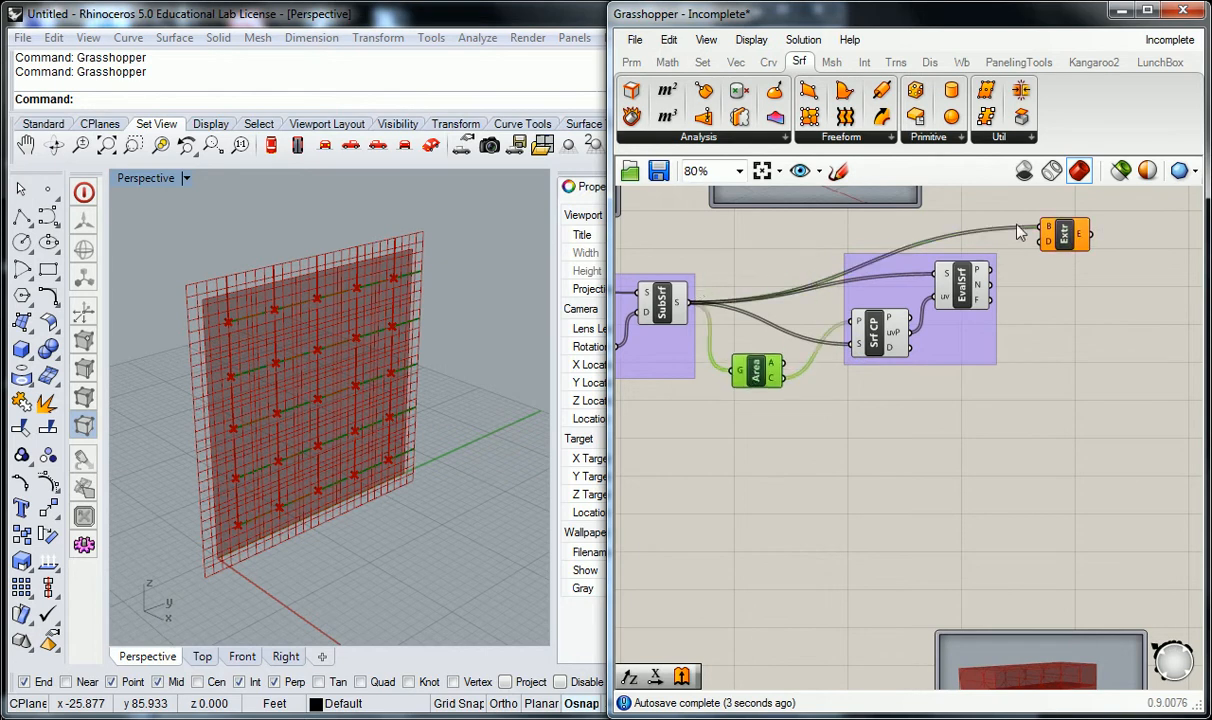
click(1072, 232)
click(1020, 265)
Step: Move the Amplitude component beside Evaluate Surface and connect the surface normals to its V input
right_drag(979, 292, 851, 327)
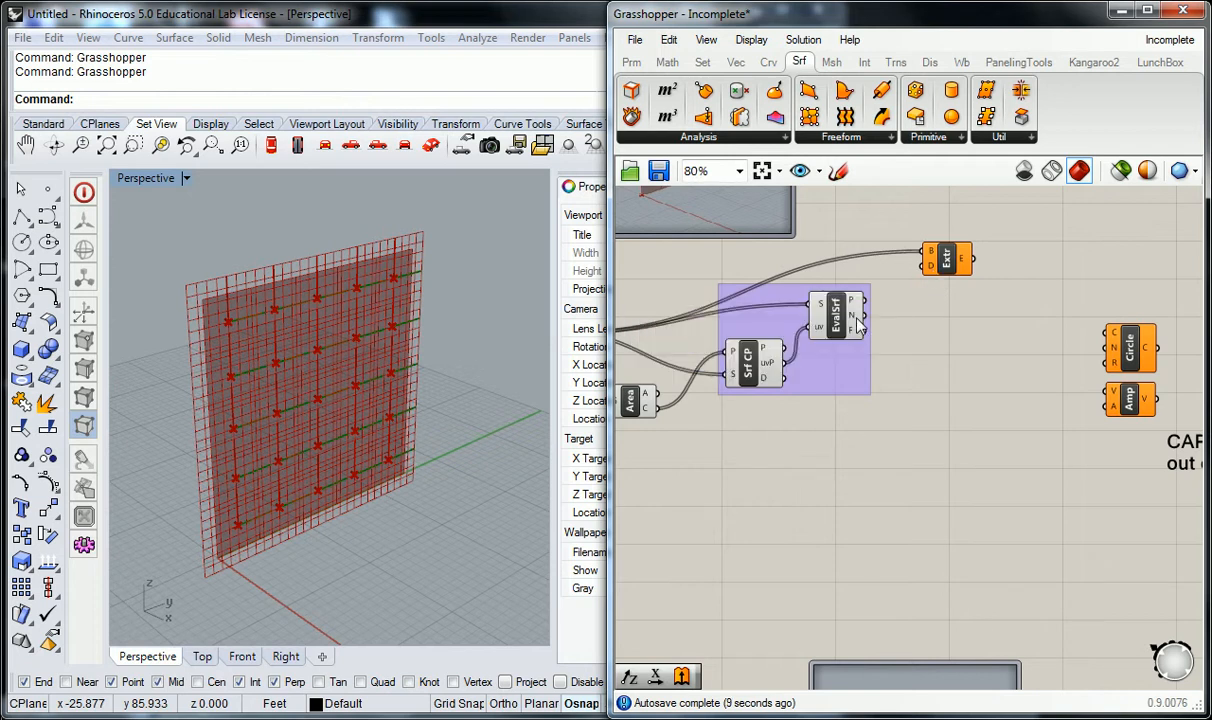
mouse_move(857, 318)
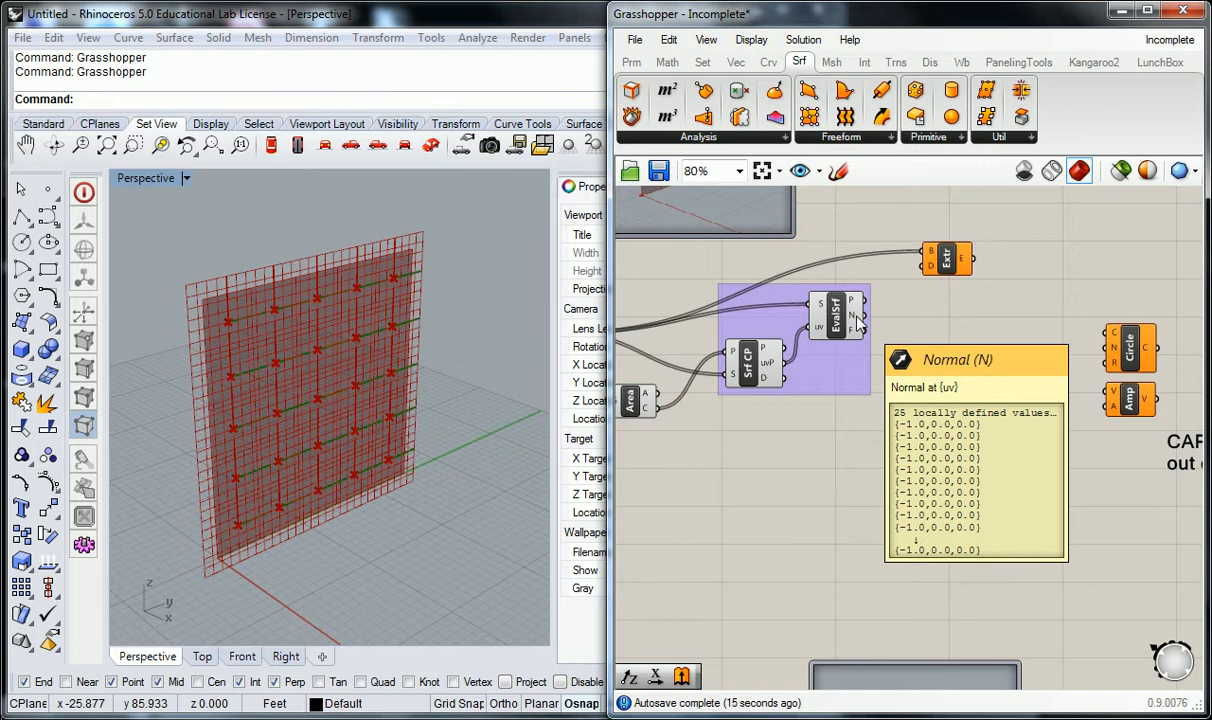
right_drag(883, 349, 813, 329)
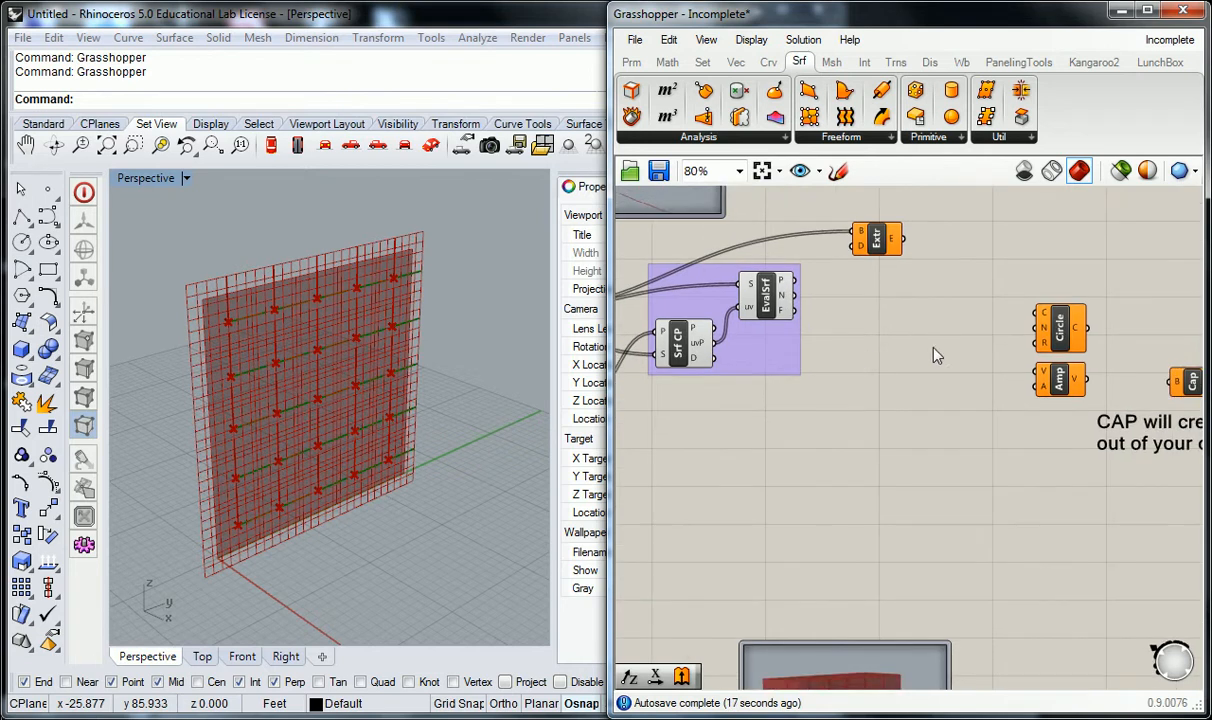
mouse_move(1078, 386)
mouse_move(1043, 377)
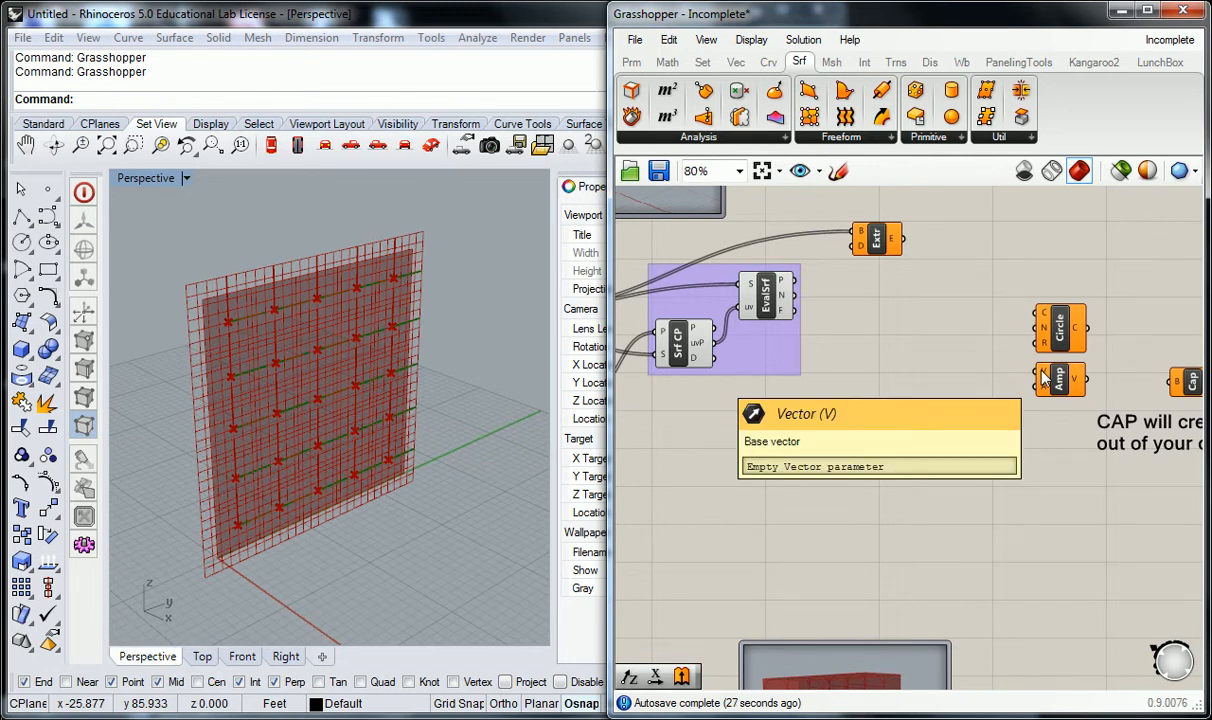
drag(1058, 390, 855, 322)
drag(796, 296, 861, 314)
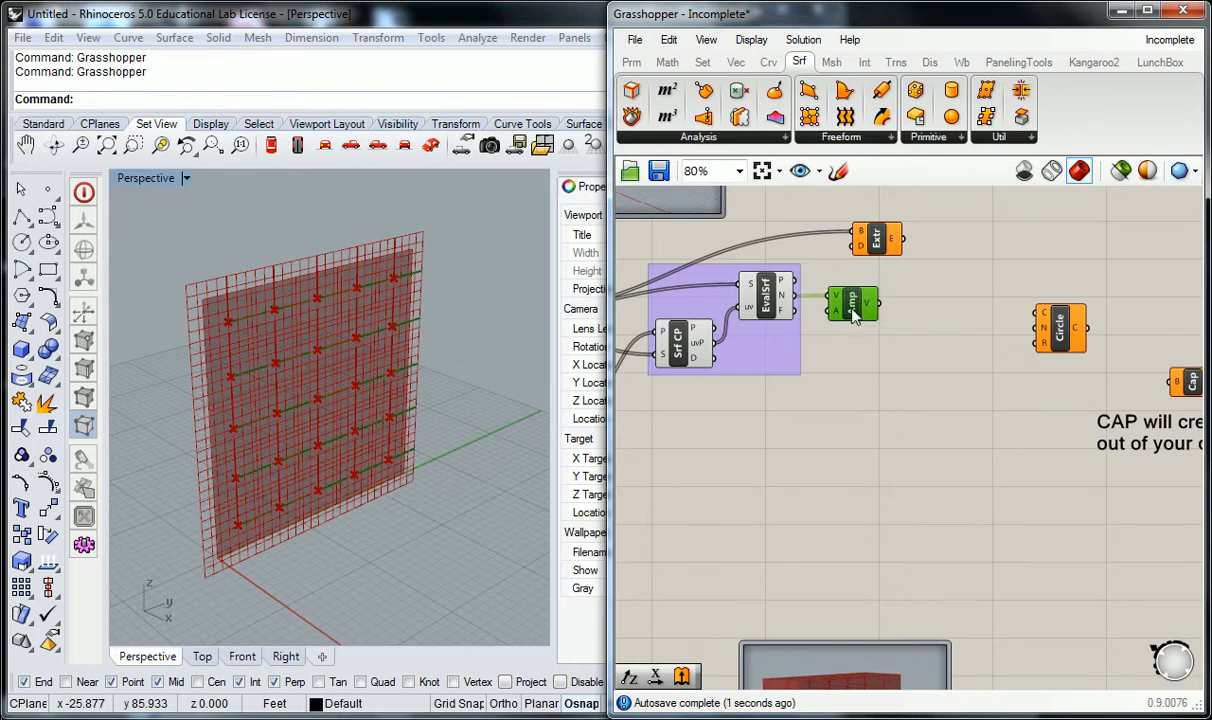
Step: Create a number slider with the range 0<10, connect it to Amplitude's A input and set it to 10
double_click(729, 415)
text(0<10)
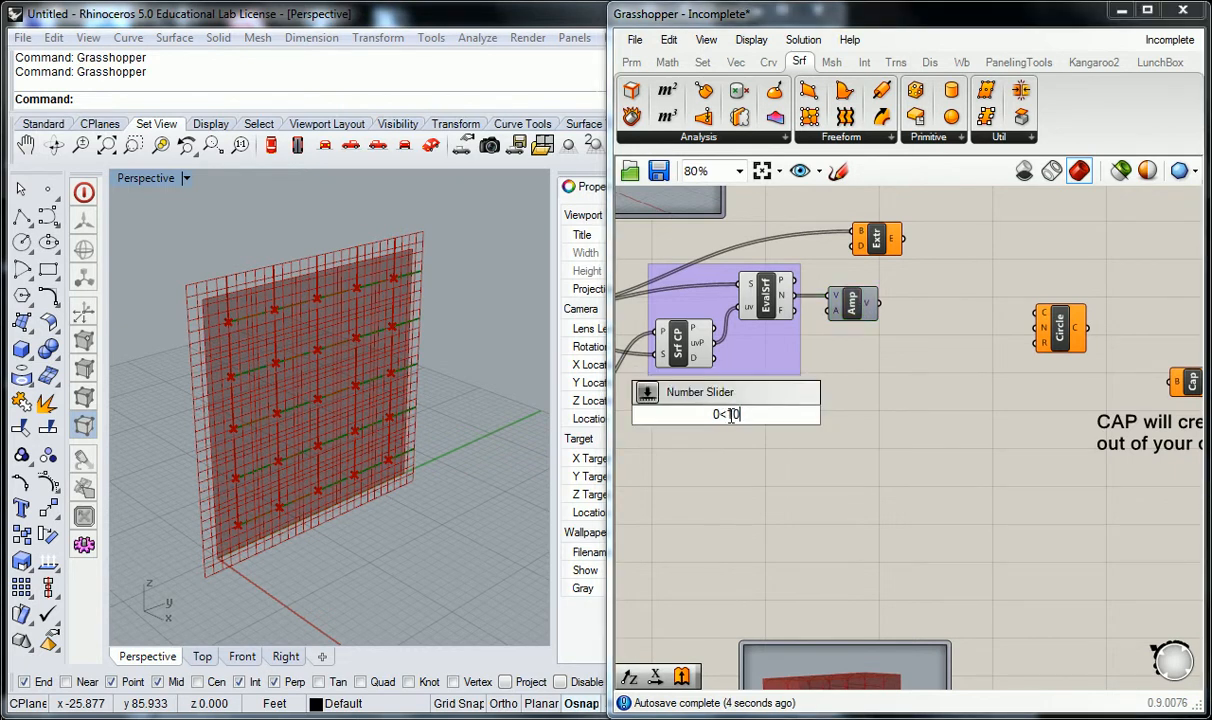
key(Return)
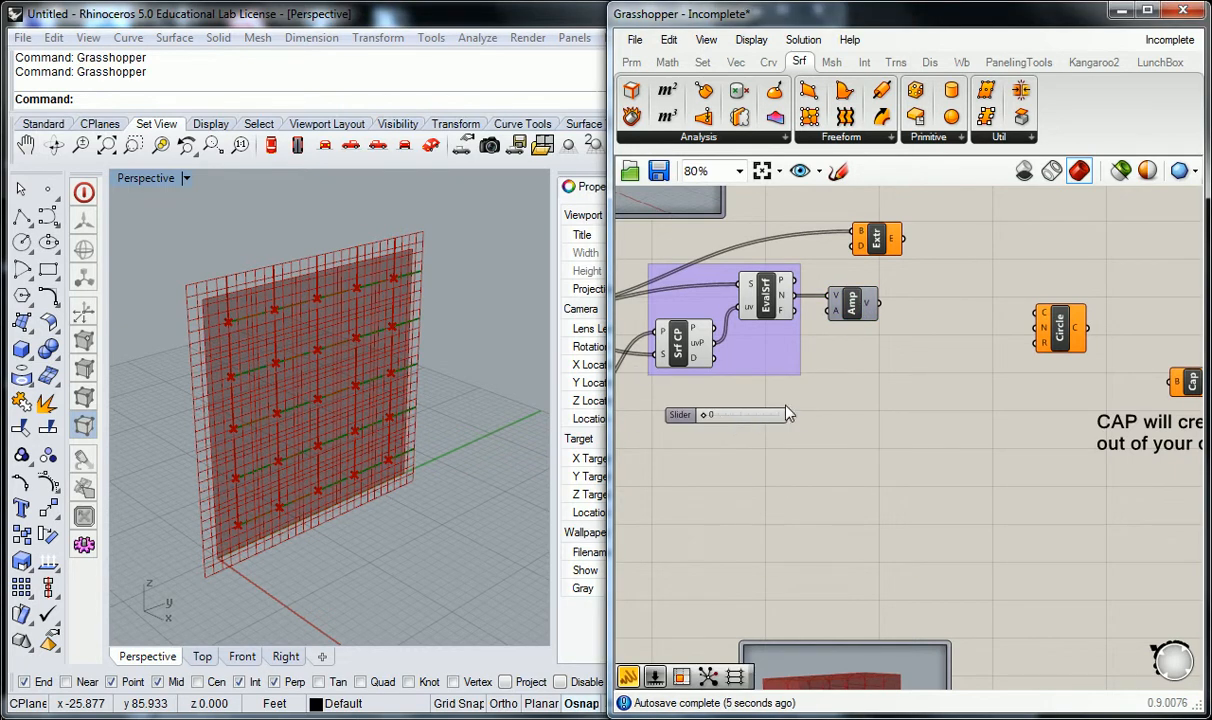
drag(790, 415, 833, 310)
click(680, 414)
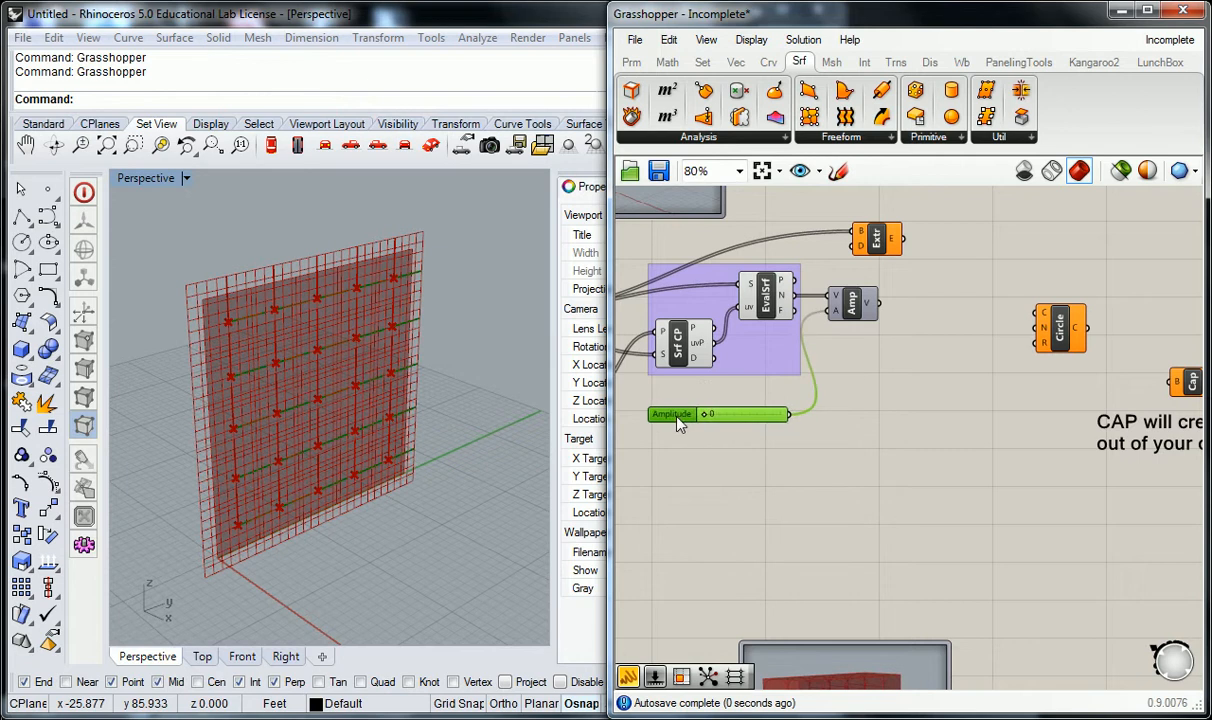
drag(705, 415, 770, 422)
Step: Raise Extrude slightly and connect Amplitude's vector output to its D input to extrude the cells along their normals
right_drag(830, 425, 813, 473)
drag(859, 296, 905, 290)
drag(860, 350, 883, 302)
click(908, 329)
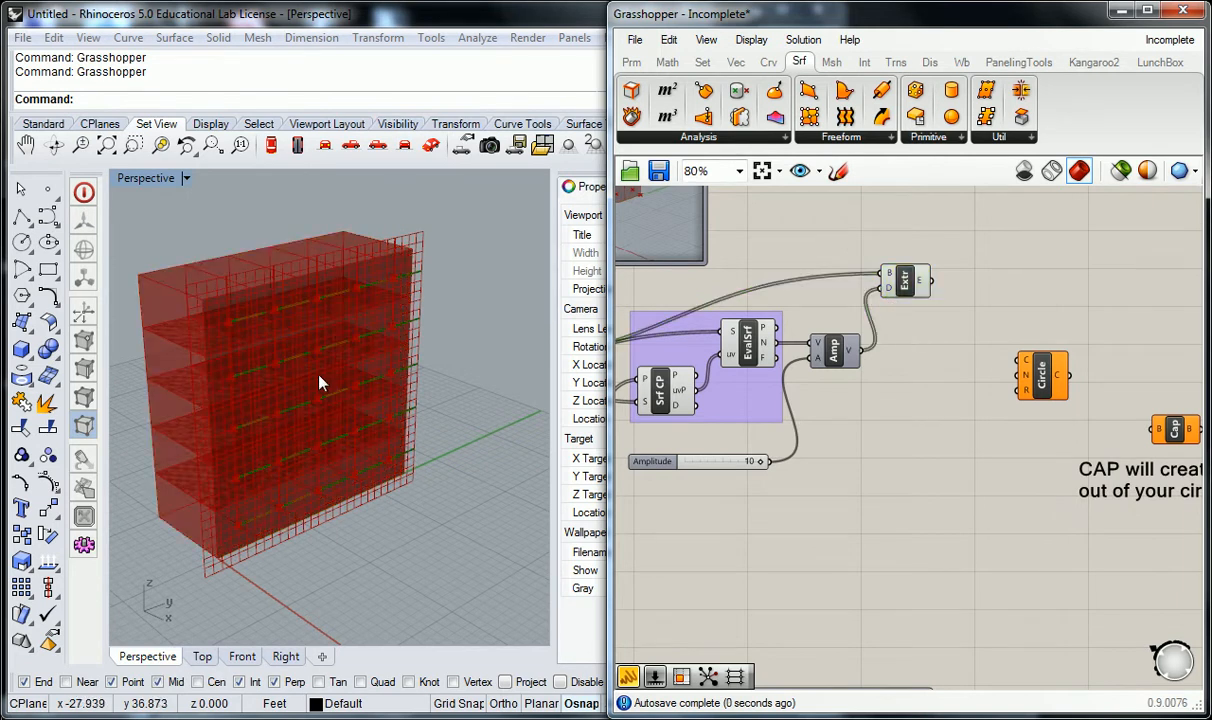
right_drag(320, 369, 464, 375)
Step: Turn off the preview of the components from Isotrim through Evaluate Surface, leaving only the extruded boxes displayed
click(883, 462)
scroll(884, 469, down, 3)
scroll(889, 488, up, 3)
drag(912, 500, 630, 290)
middle_click(920, 311)
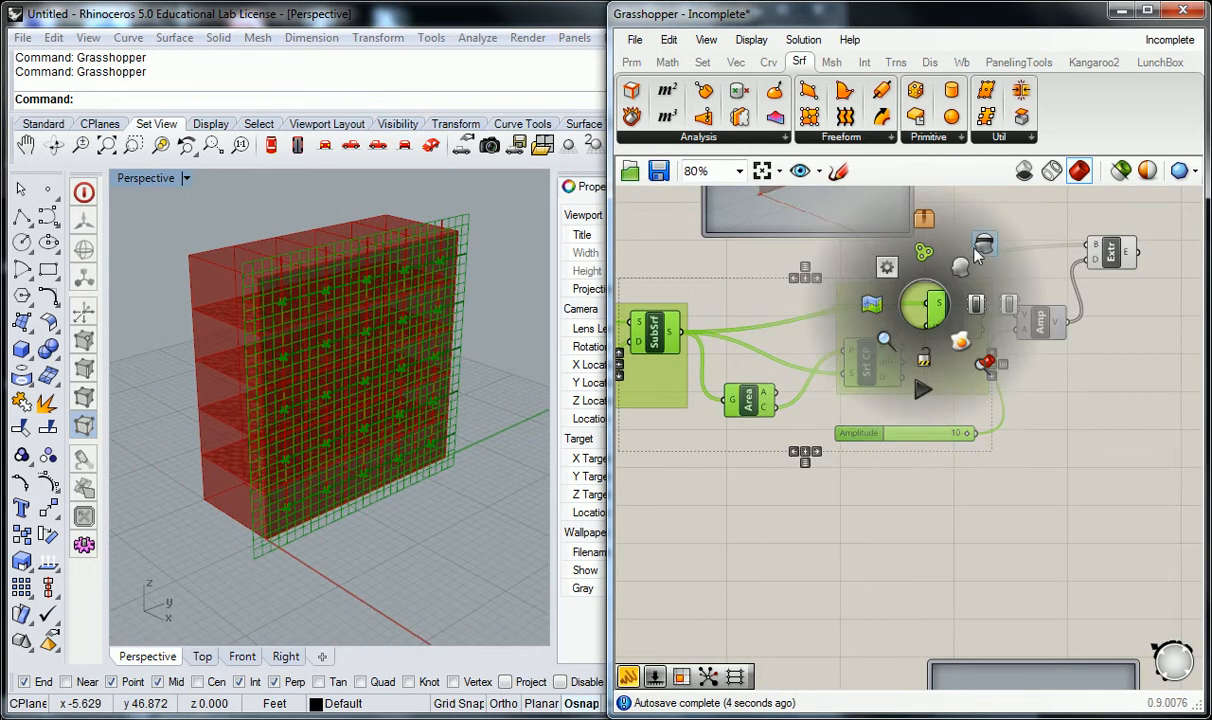
click(920, 243)
click(1010, 254)
right_drag(1019, 242, 1010, 254)
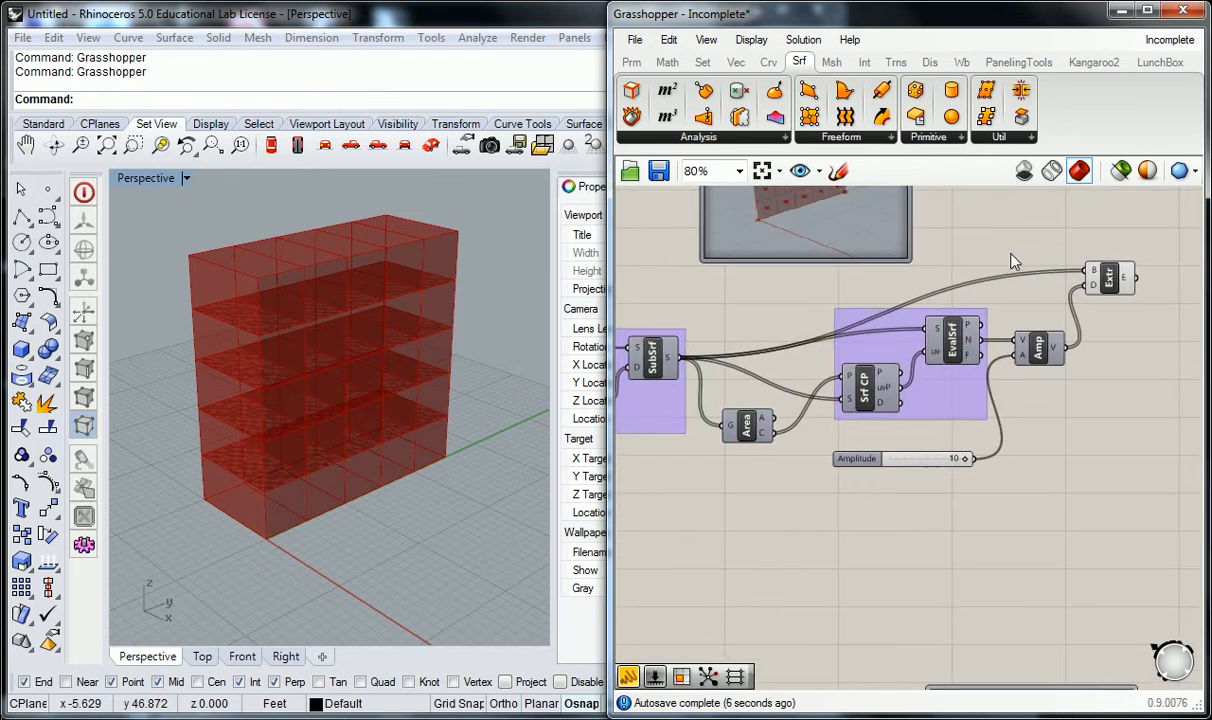
Step: Examine the extruded boxes in perspective and review the Isotrim and Evaluate Surface components that drive them
right_drag(446, 366, 414, 376)
mouse_move(825, 511)
right_down()
mouse_move(862, 516)
mouse_move(846, 523)
right_up()
click(676, 376)
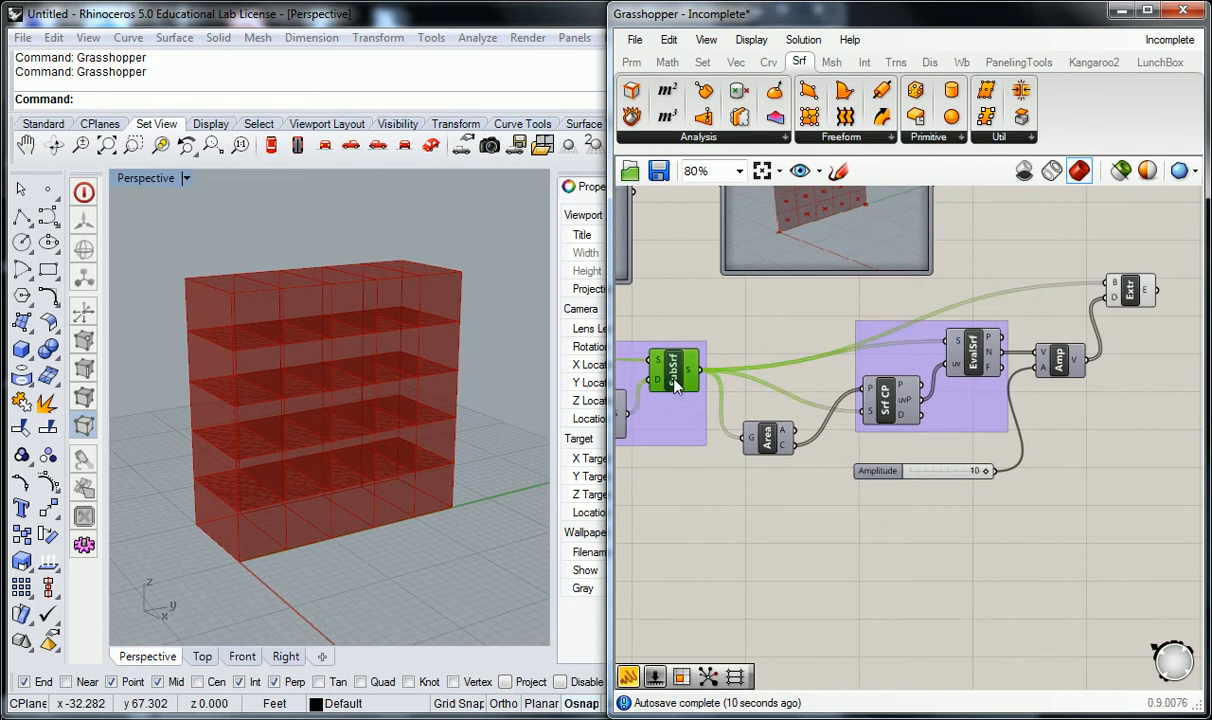
click(931, 535)
click(968, 358)
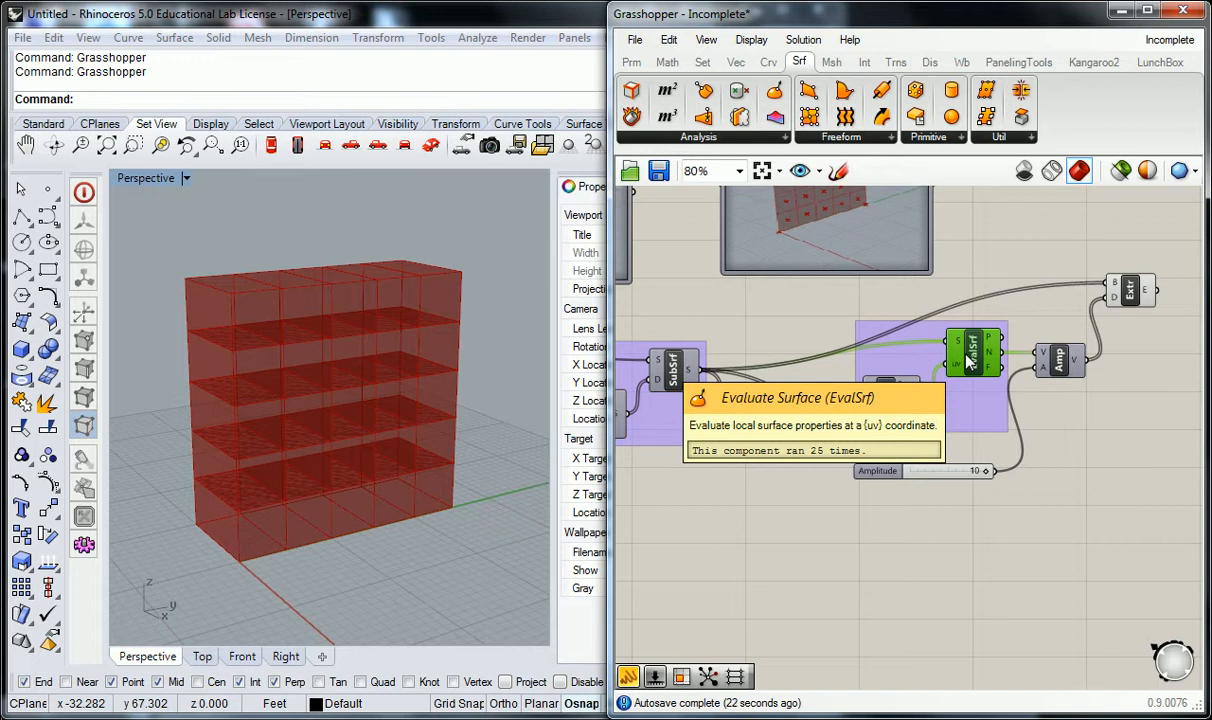
click(891, 546)
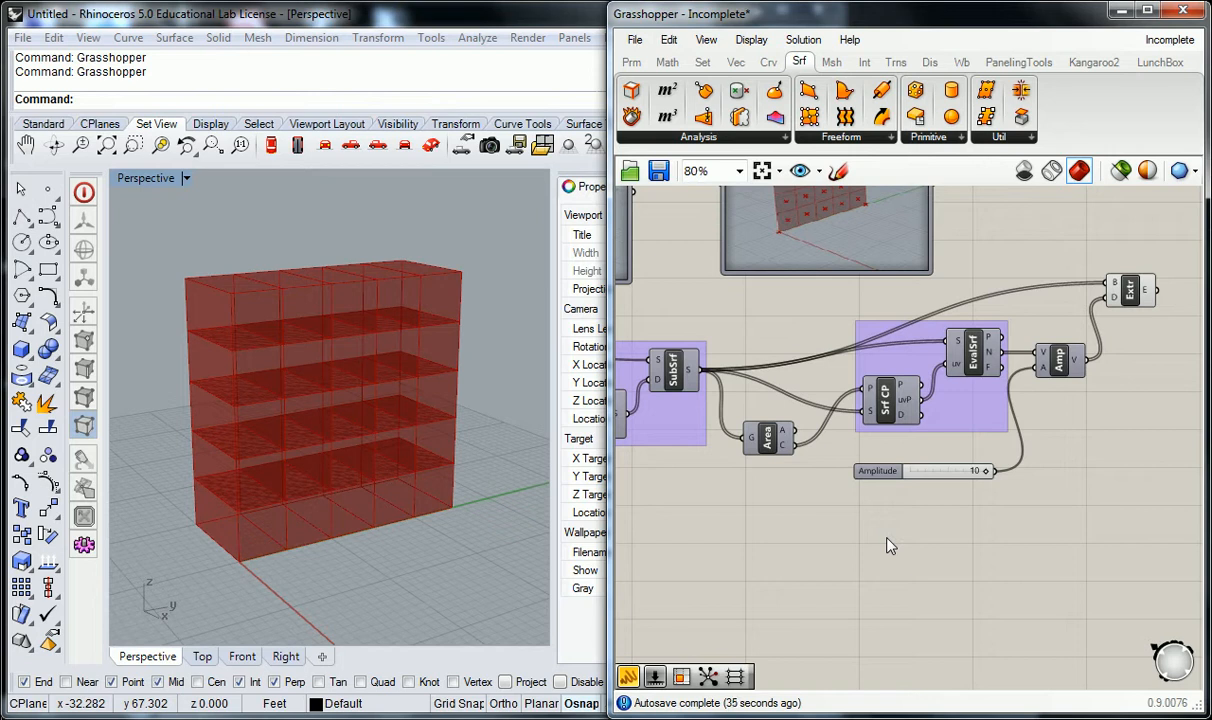
Step: Read the Step 4 instructions and compare the reference image with the Circle, Cap and Solid Difference components and the CAP note
scroll(887, 541, down, 4)
right_drag(943, 430, 833, 420)
scroll(833, 410, up, 1)
right_drag(830, 376, 800, 340)
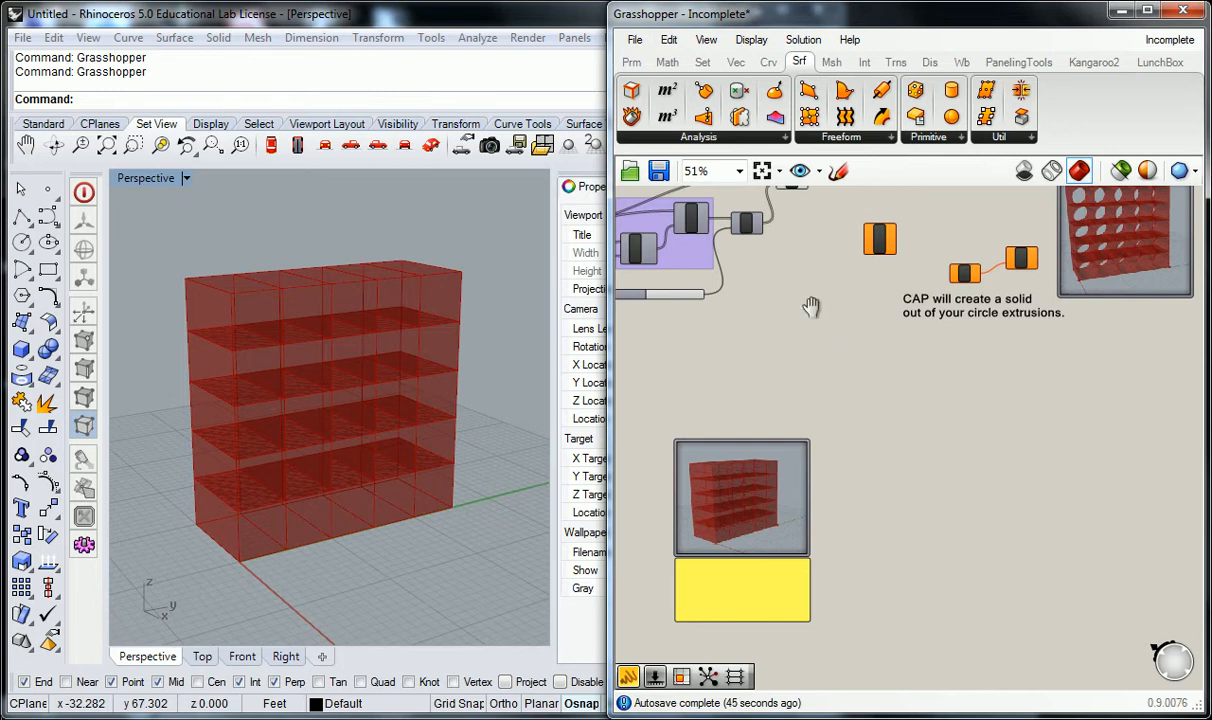
right_drag(753, 479, 797, 455)
scroll(797, 455, up, 5)
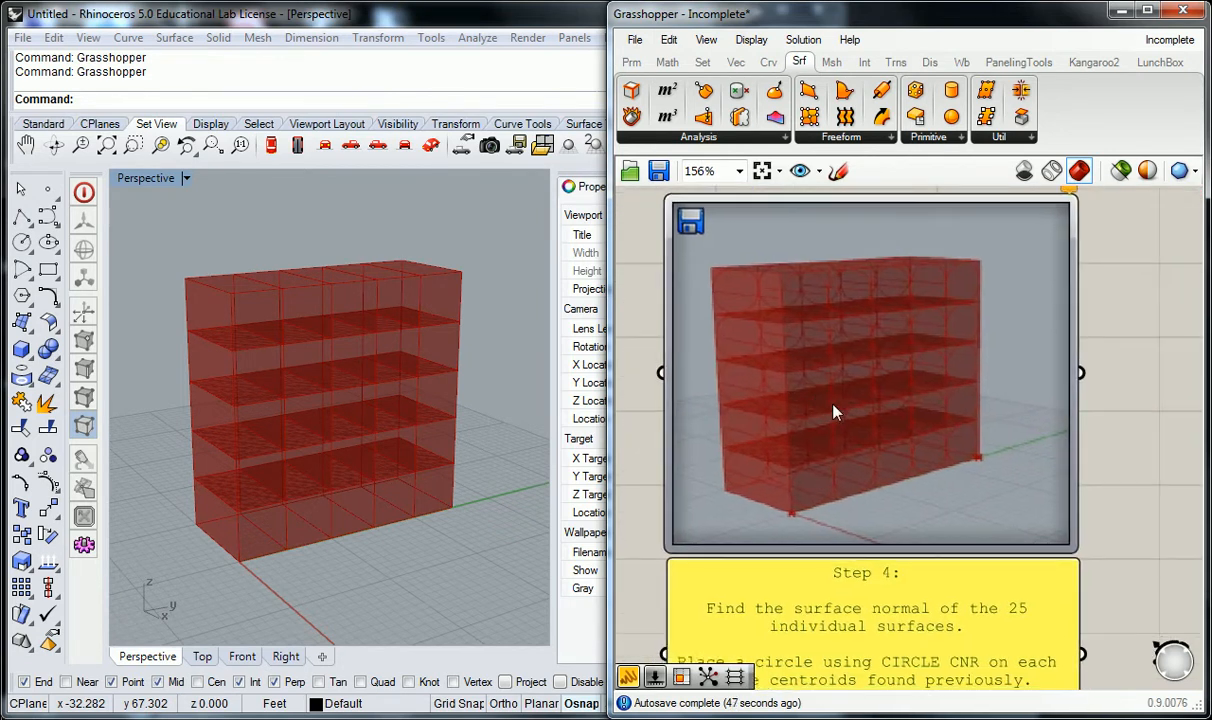
scroll(838, 412, down, 3)
scroll(838, 412, up, 2)
right_drag(837, 466, 845, 363)
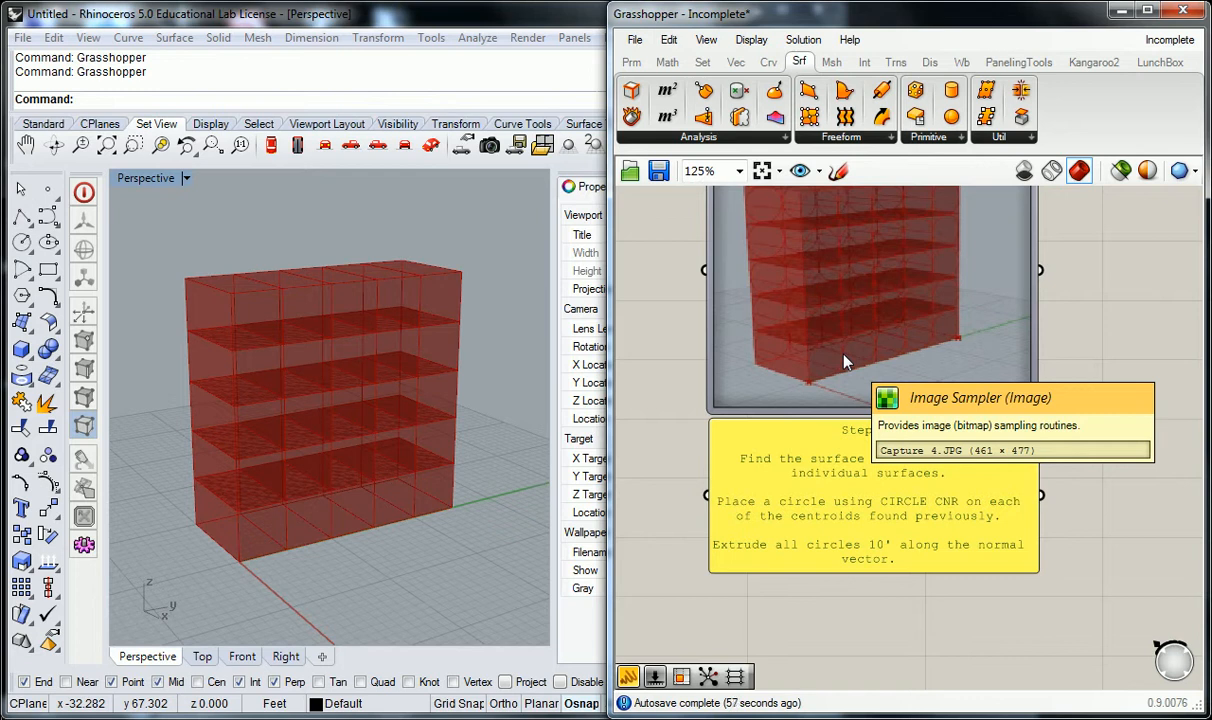
scroll(878, 342, down, 3)
right_drag(906, 293, 680, 568)
scroll(914, 304, up, 2)
right_drag(921, 305, 911, 363)
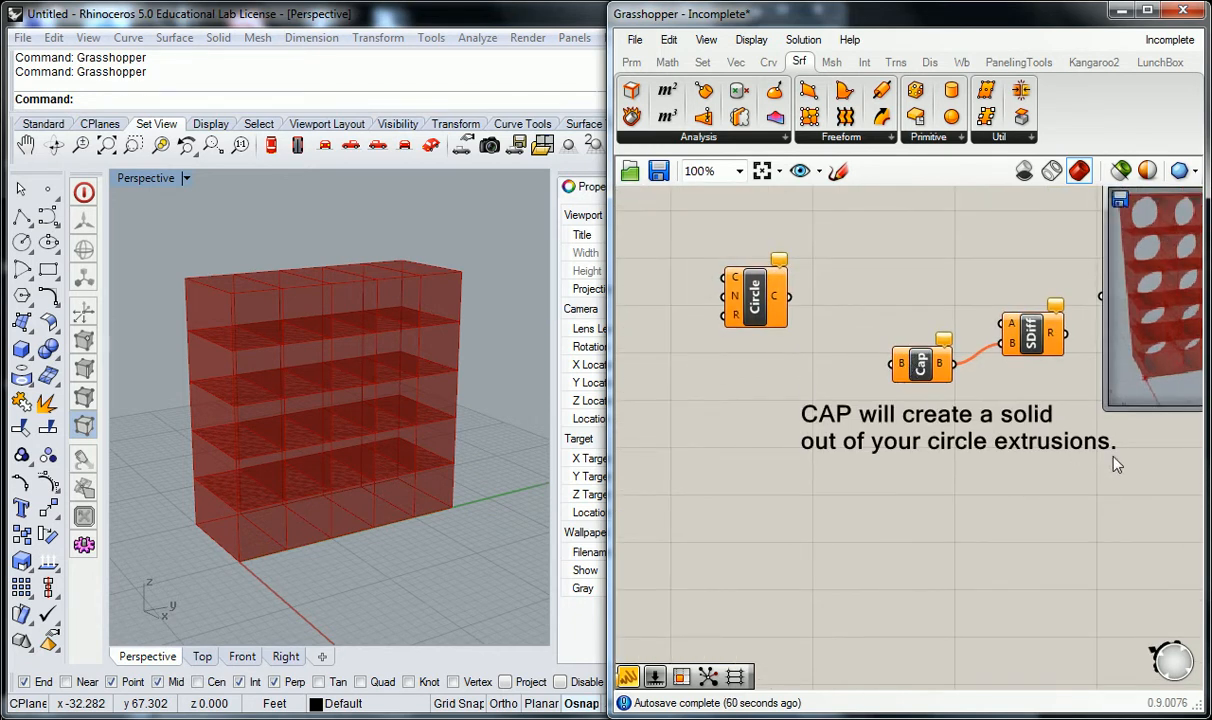
scroll(1036, 460, down, 3)
scroll(838, 520, up, 2)
scroll(838, 520, up, 3)
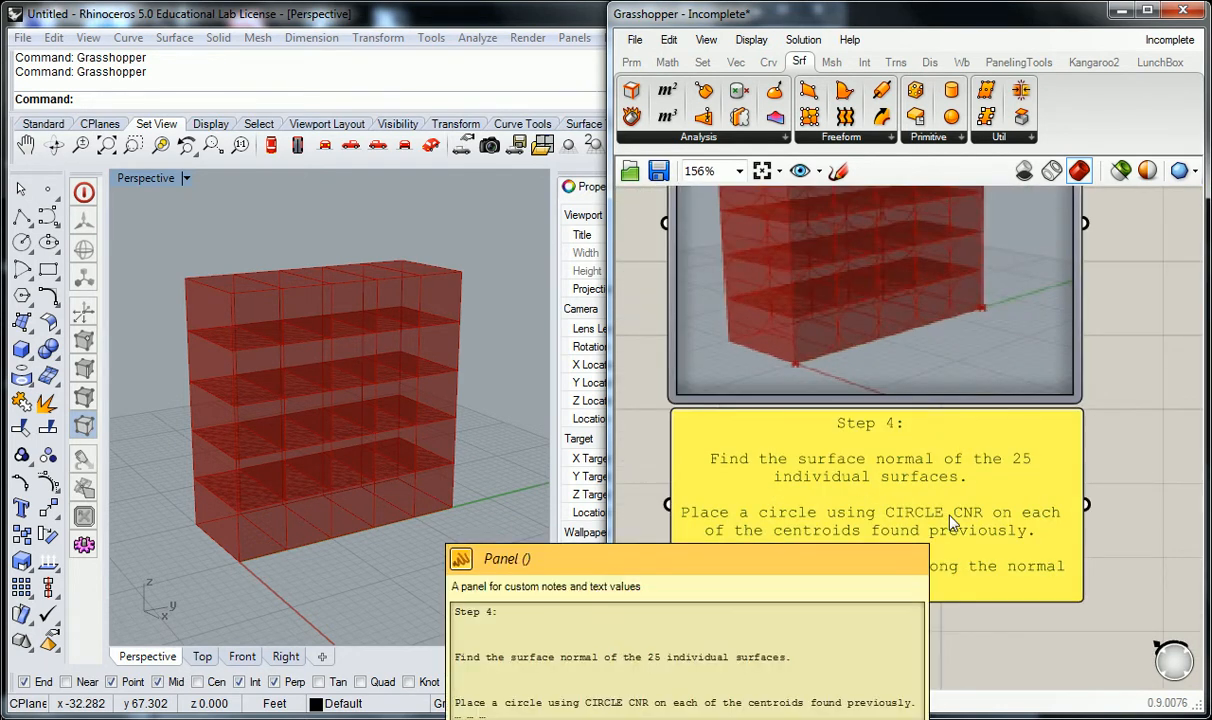
scroll(950, 519, up, 2)
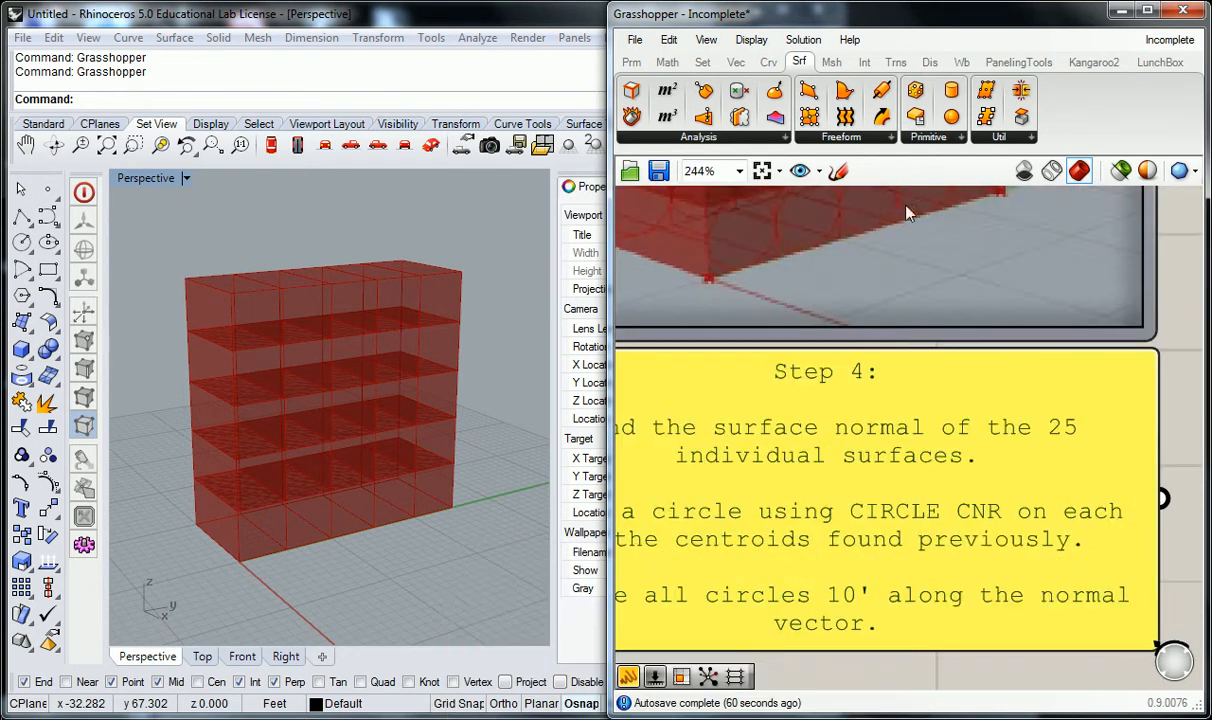
scroll(930, 230, down, 6)
right_drag(938, 228, 892, 530)
right_drag(993, 240, 959, 439)
scroll(959, 443, up, 2)
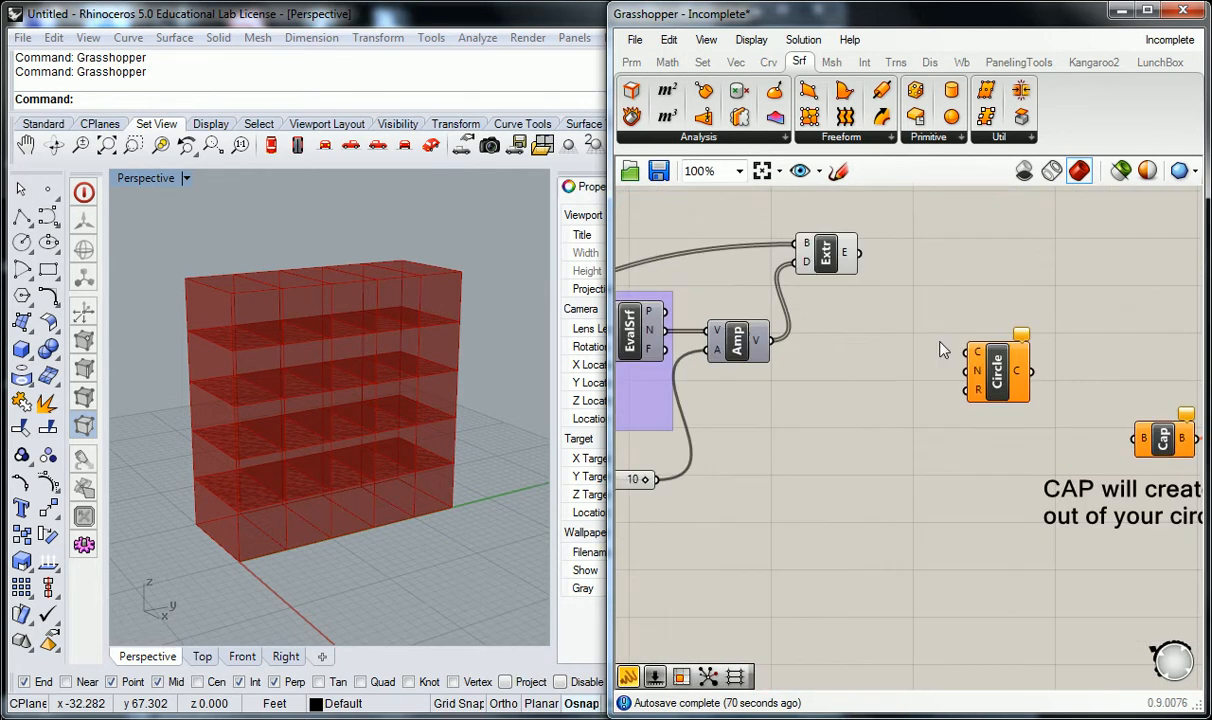
Step: Check the Circle component's inputs, connect the Area centroids to its C input and place it lower on the canvas
right_drag(930, 335, 960, 383)
mouse_move(1025, 405)
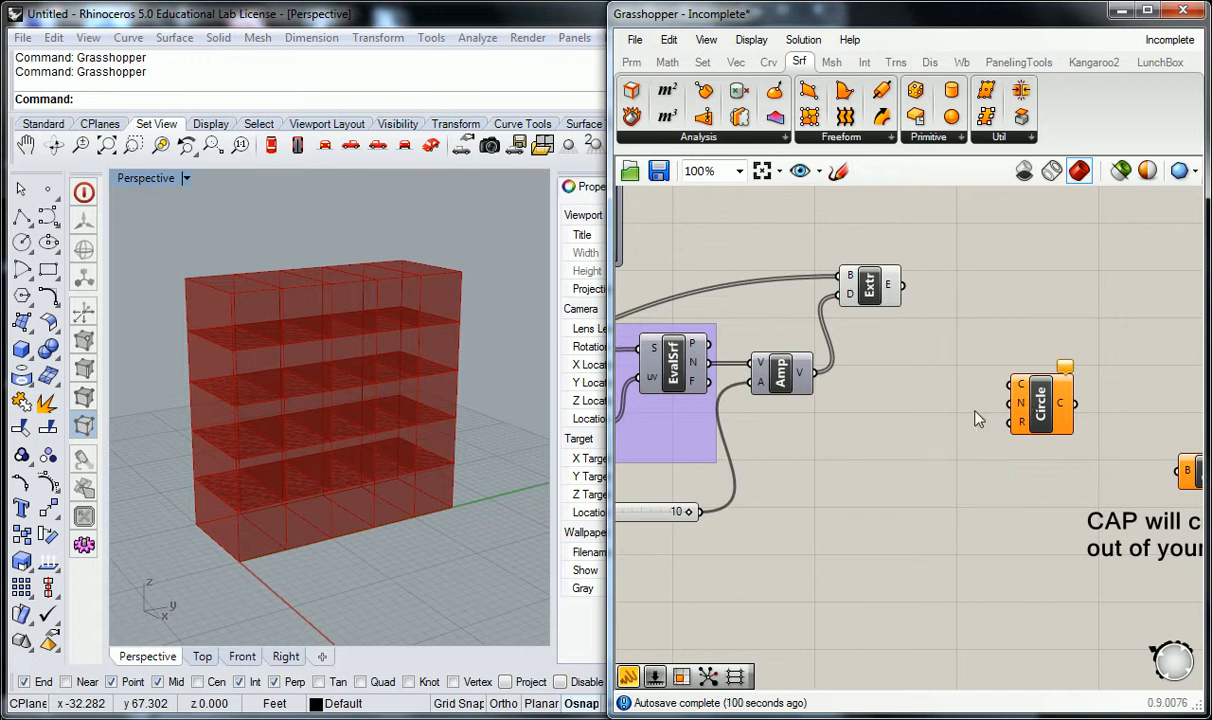
right_drag(949, 410, 954, 371)
mouse_move(1026, 357)
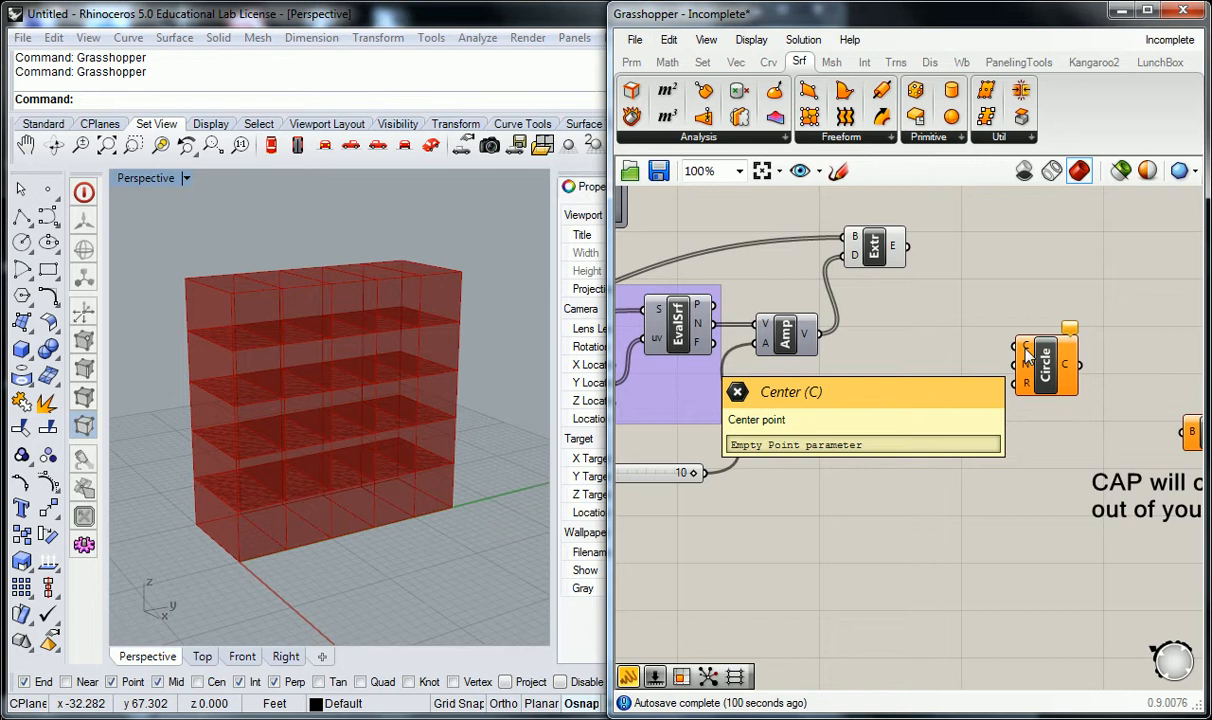
right_drag(844, 322, 961, 344)
scroll(895, 343, down, 2)
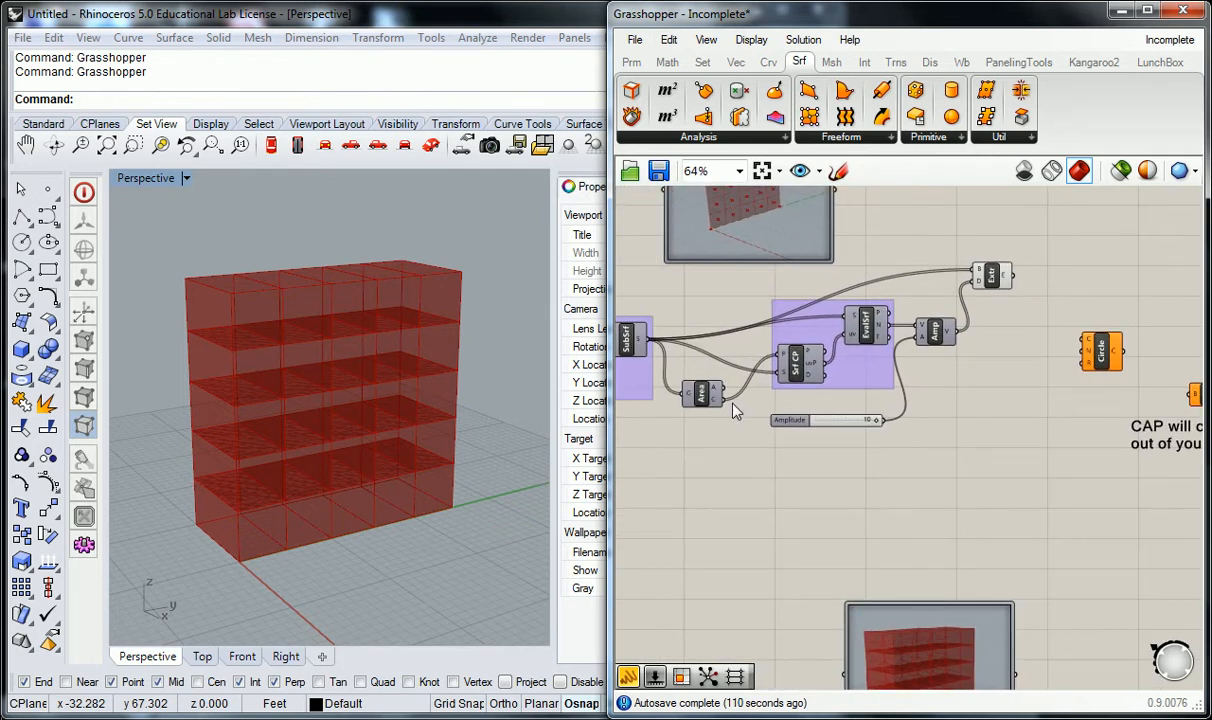
drag(724, 398, 1105, 417)
click(1038, 340)
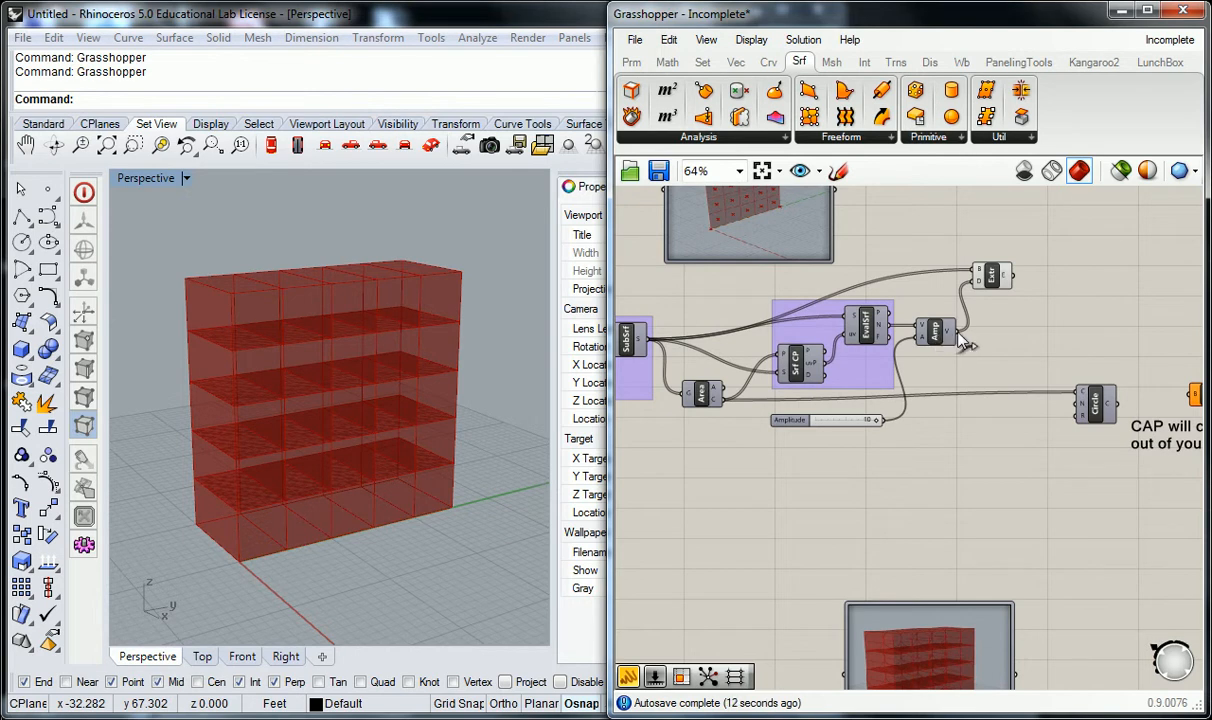
Step: Connect Evaluate Surface's normals to Circle's N input and place Circle just below Amplitude
drag(889, 325, 953, 414)
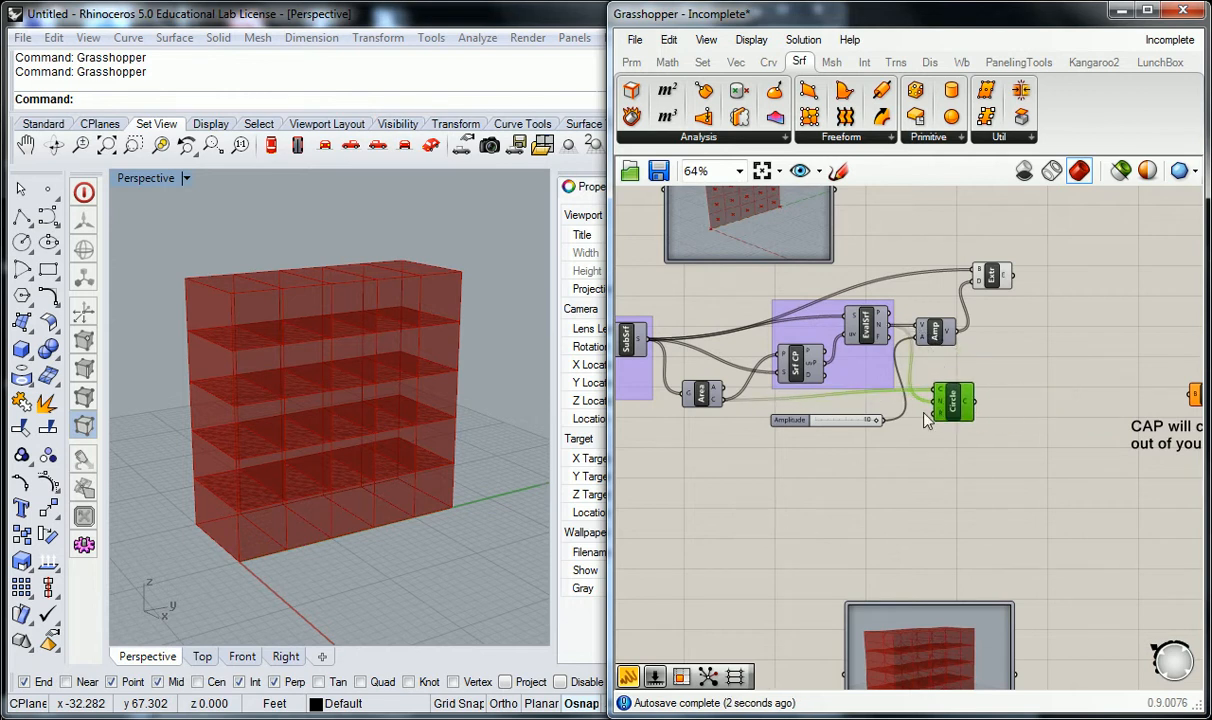
drag(790, 420, 781, 411)
click(870, 452)
right_drag(870, 452, 927, 450)
Step: Turn on the Circle component's preview and inspect the circles on the box faces in perspective
right_click(1003, 400)
click(1012, 438)
click(1040, 419)
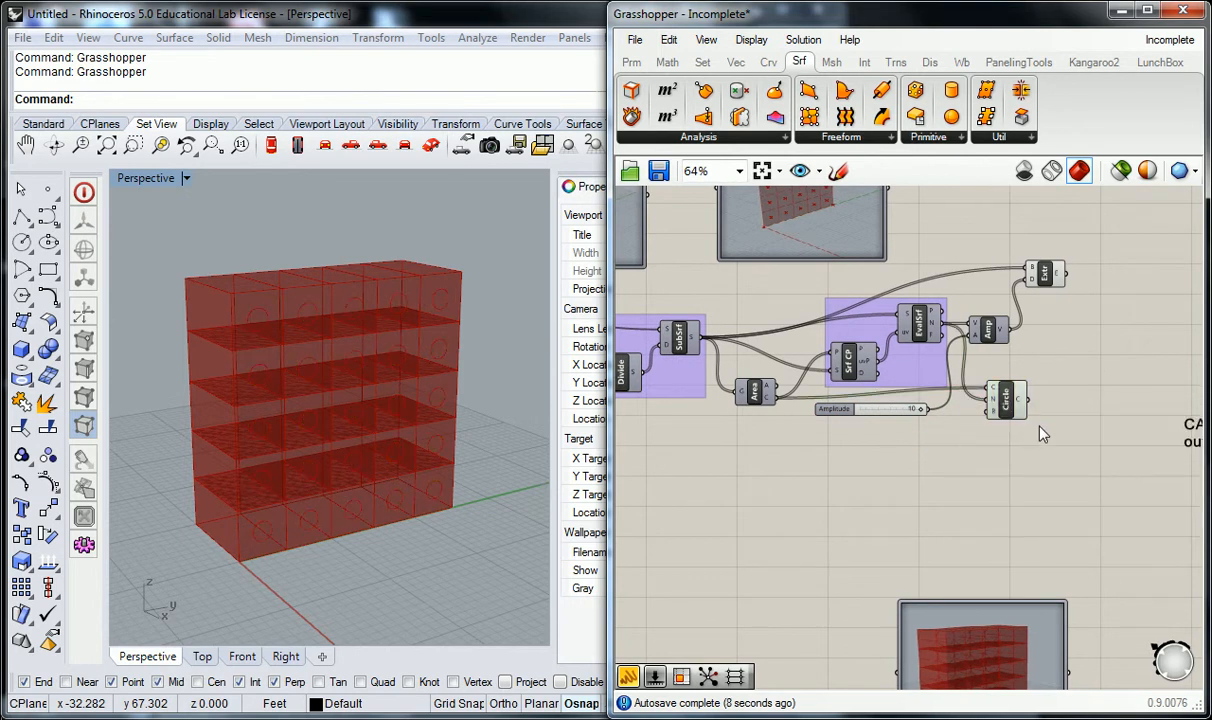
right_drag(413, 373, 359, 379)
right_drag(988, 450, 1026, 449)
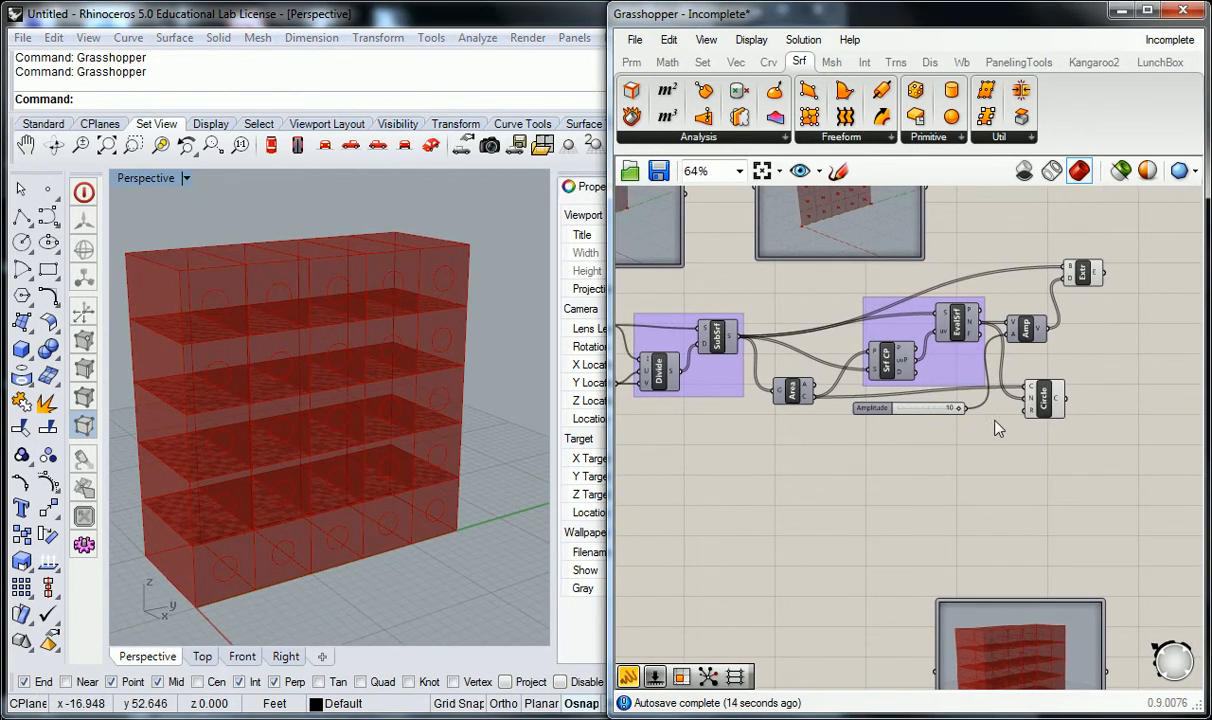
Step: Connect the yellow panel feeding the surface divisions to Circle's R input
right_drag(980, 433, 1130, 432)
scroll(901, 381, down, 1)
scroll(853, 392, down, 1)
right_drag(853, 392, 716, 331)
scroll(824, 362, up, 2)
scroll(926, 369, down, 1)
scroll(788, 332, up, 1)
drag(697, 326, 1118, 355)
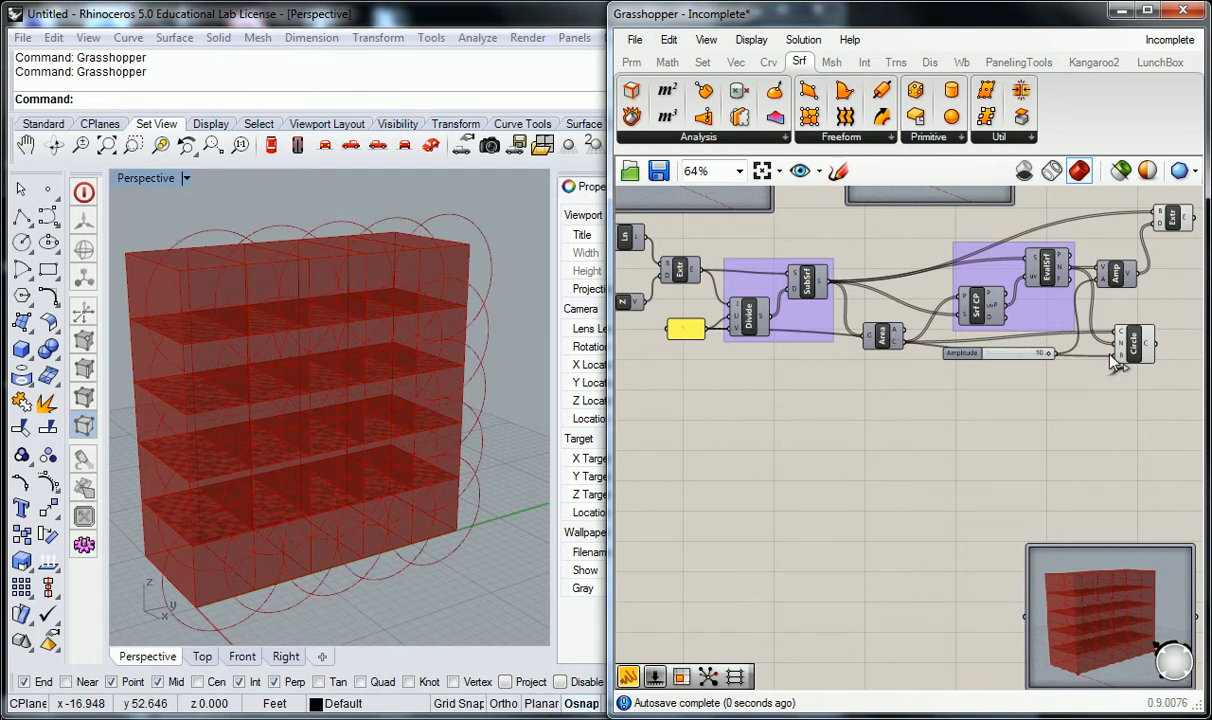
Step: Move the yellow panel below the Divide component and nudge the Amplitude slider clear of the radius wire
drag(692, 335, 684, 406)
drag(962, 356, 945, 350)
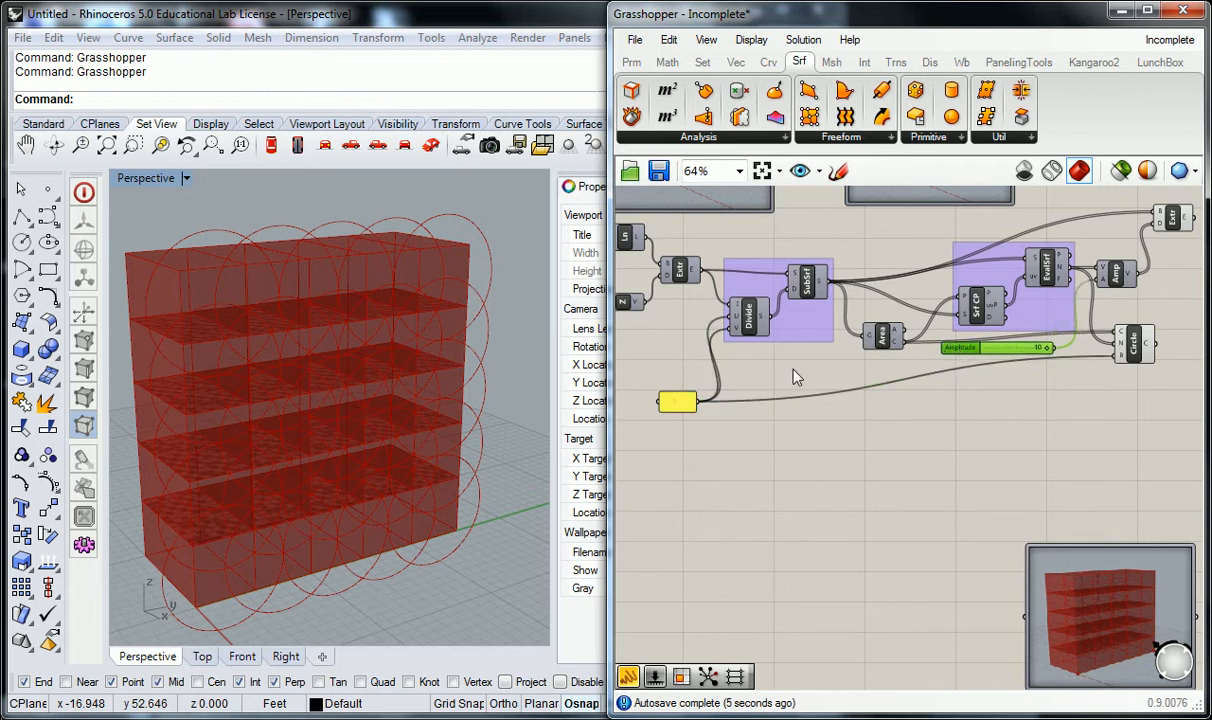
click(768, 354)
Step: Apply the expression x/4 to Circle's R input to reduce the circle radius
scroll(1100, 372, up, 2)
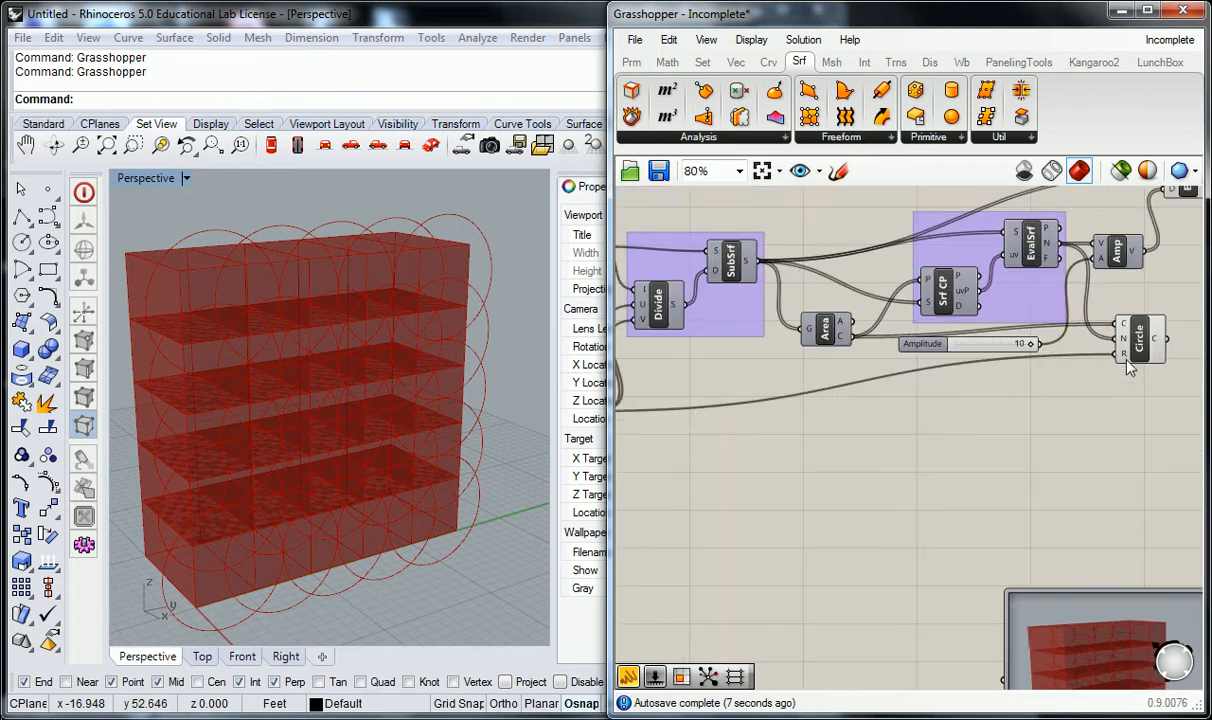
right_click(1118, 352)
mouse_move(1073, 552)
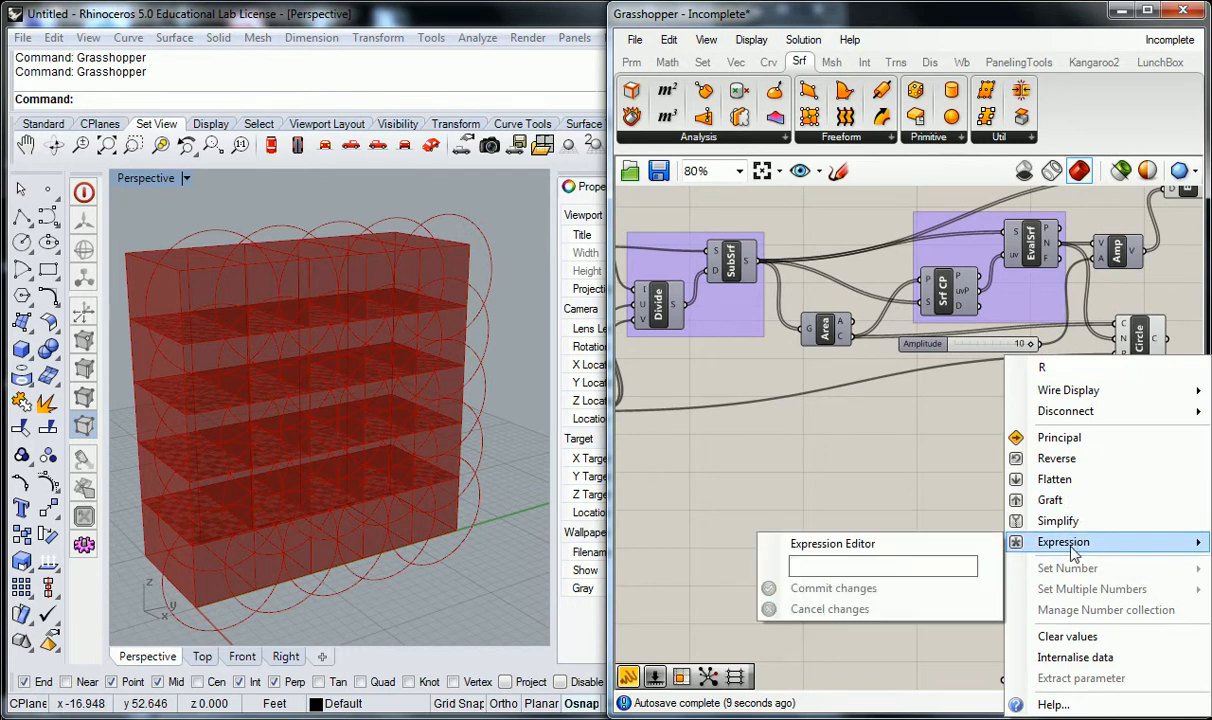
text(x/4)
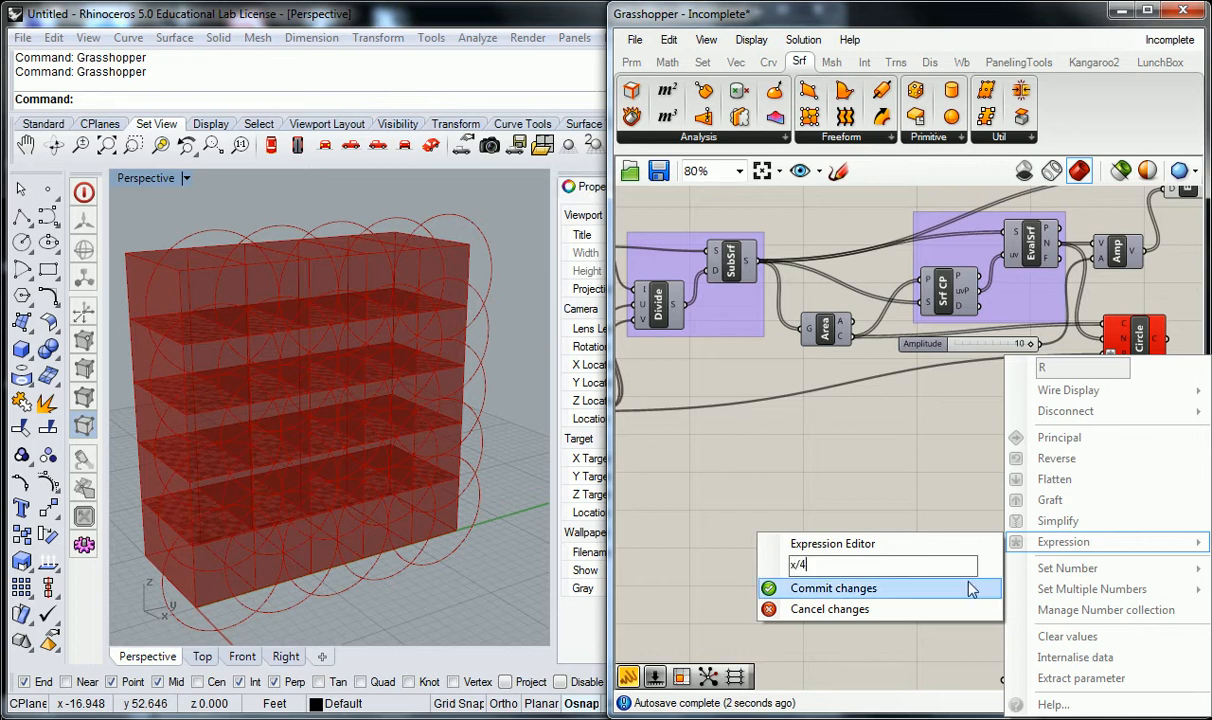
click(835, 590)
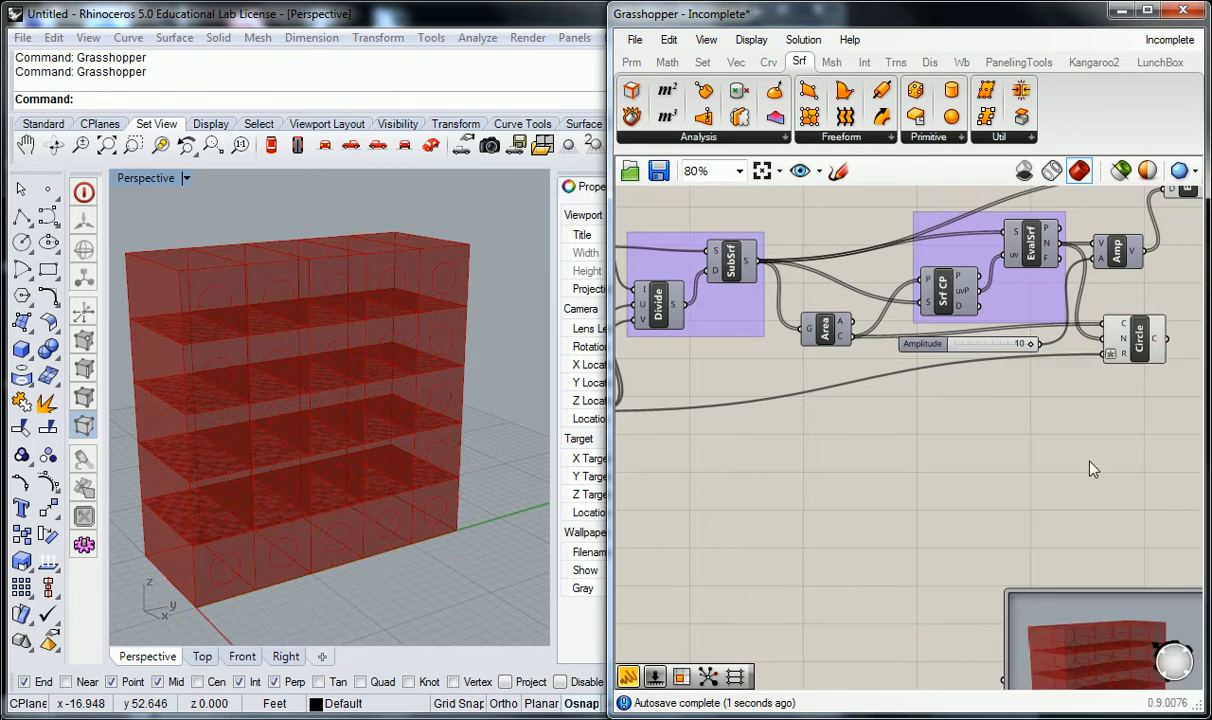
Step: Change the expression on Circle's R input to x/2 to enlarge the circle radius
right_drag(1111, 406, 1050, 411)
right_drag(915, 406, 950, 382)
scroll(946, 379, down, 2)
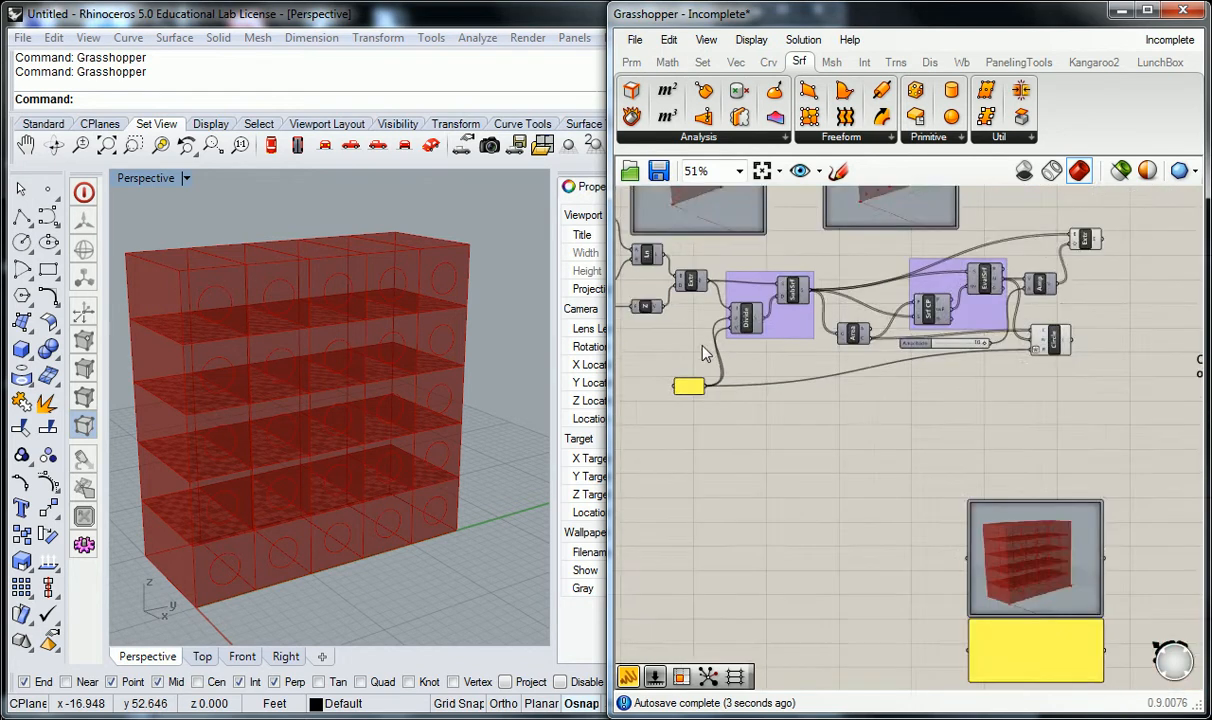
right_drag(718, 353, 873, 362)
scroll(744, 342, up, 3)
scroll(709, 338, down, 3)
mouse_move(800, 358)
right_down()
mouse_move(901, 360)
mouse_move(781, 371)
right_up()
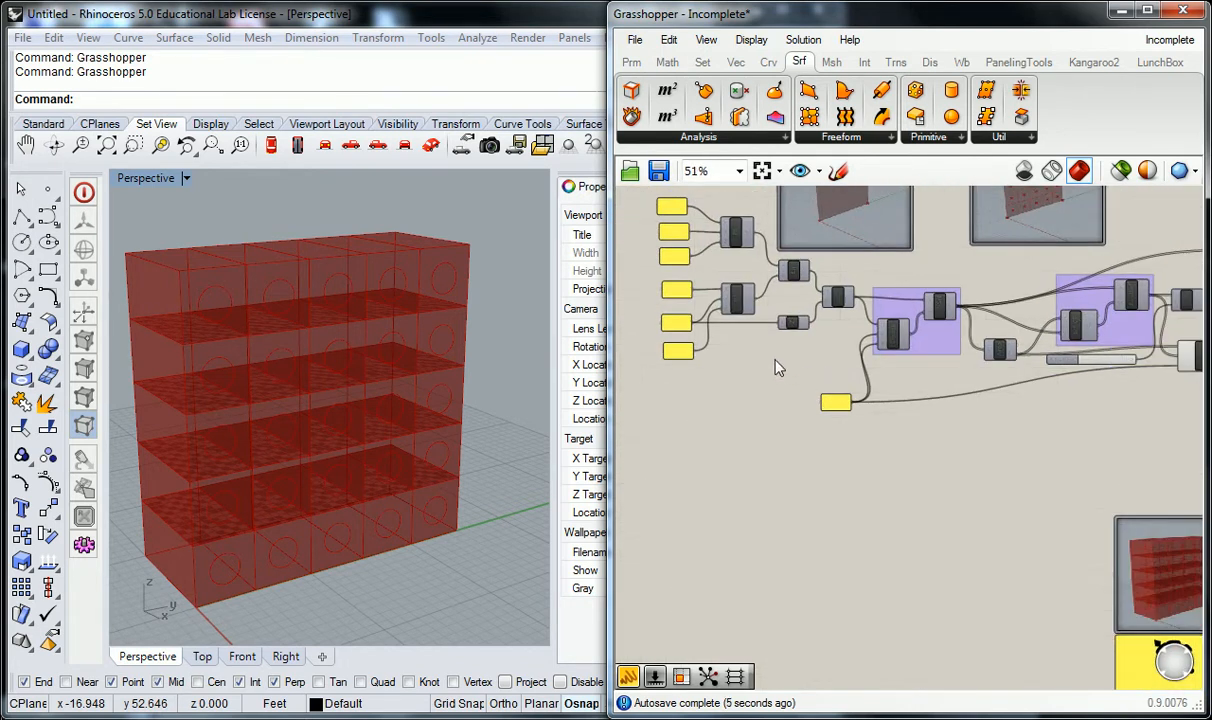
right_drag(1084, 392, 968, 397)
scroll(1060, 375, up, 3)
right_click(1075, 366)
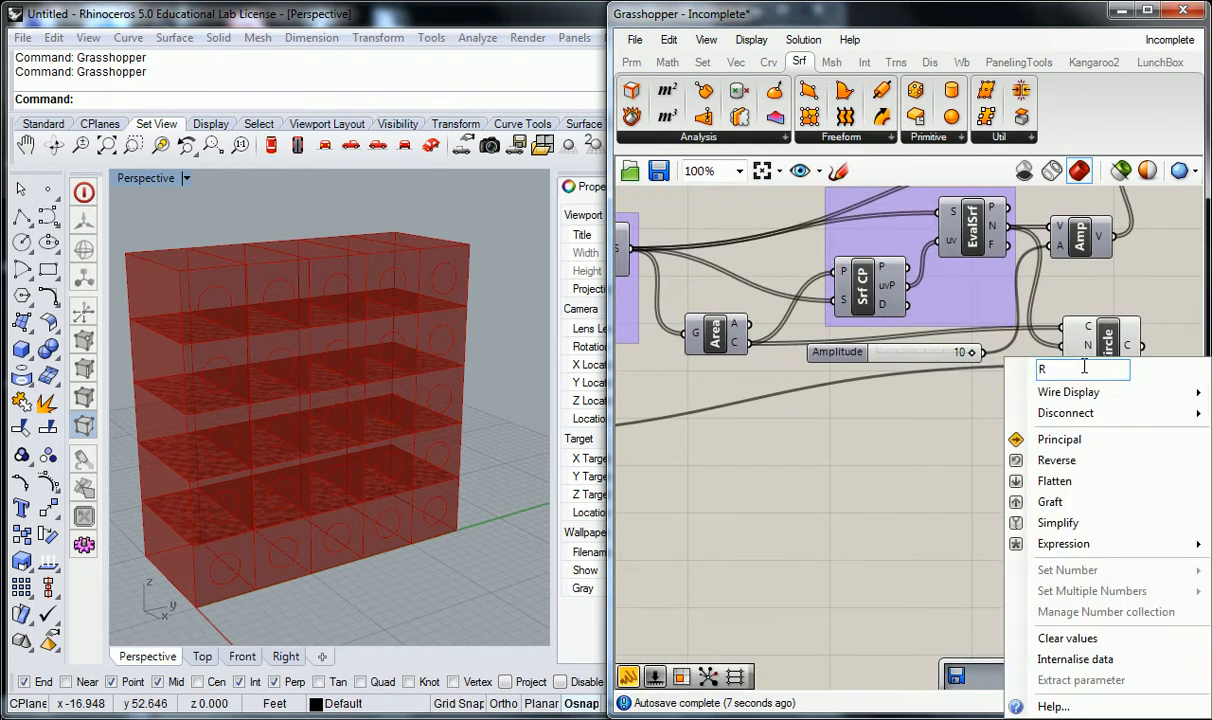
right_click(1084, 357)
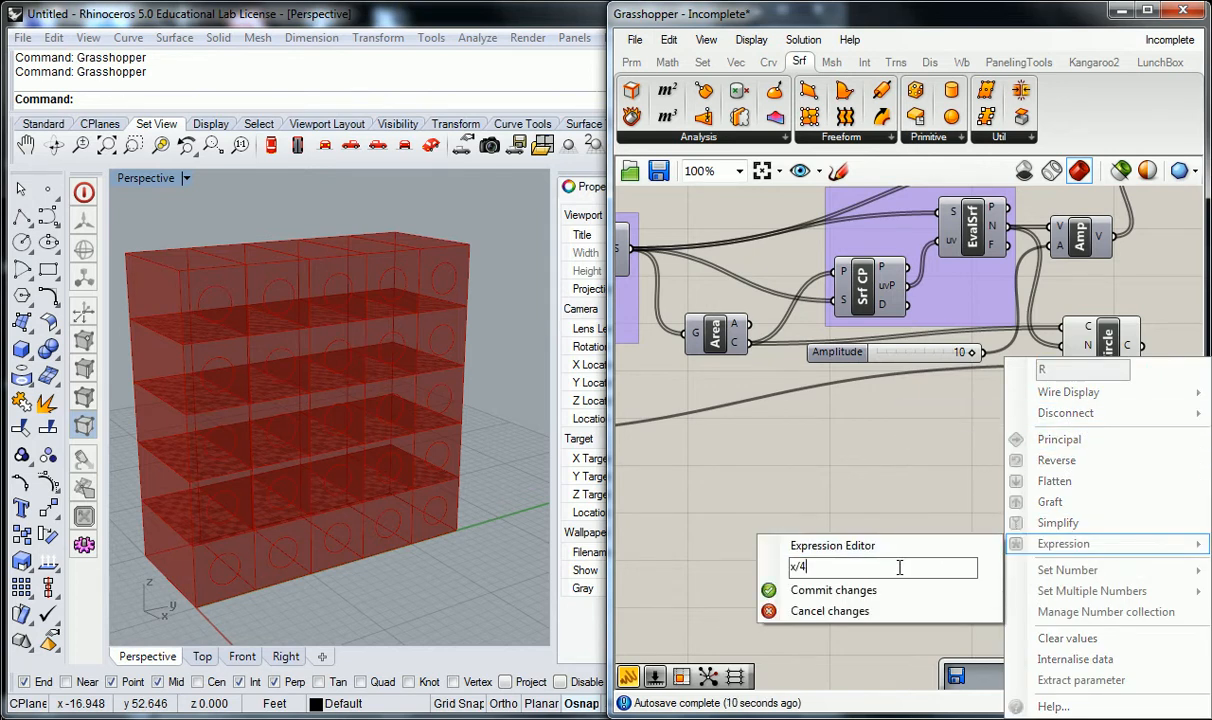
key(BackSpace)
text(2)
click(834, 590)
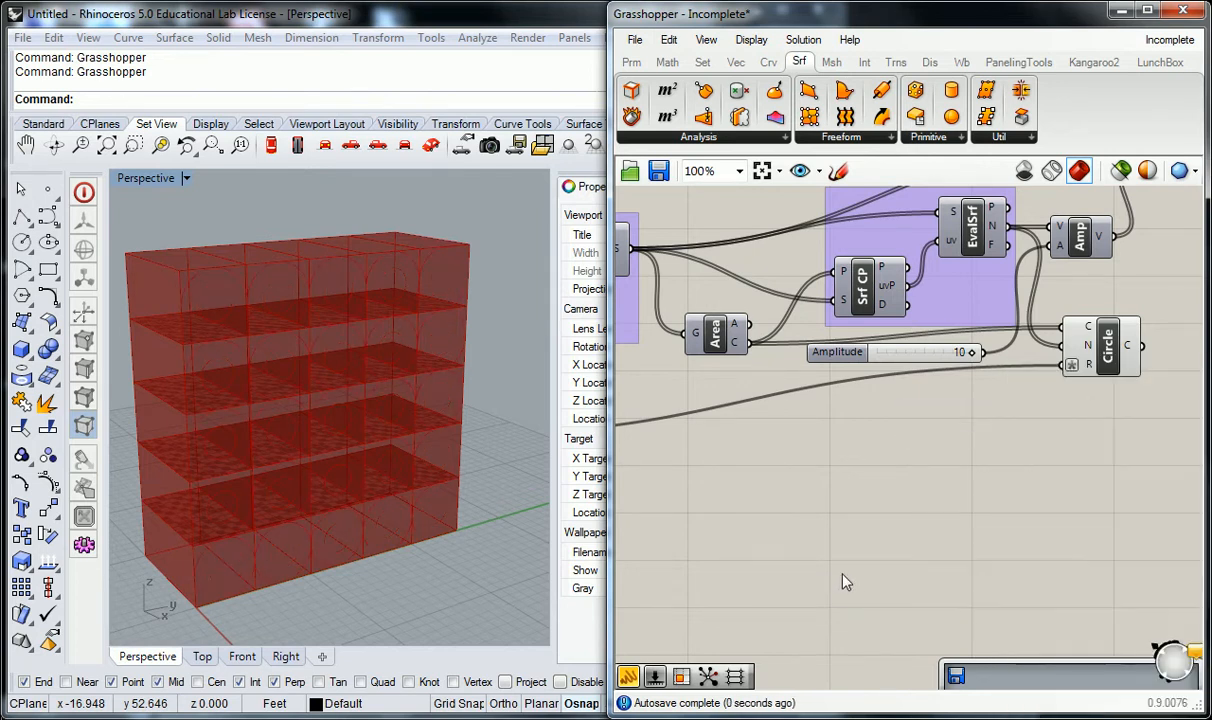
Step: Duplicate the Extrude component and place the copy beside the Circle component
right_drag(1041, 449, 993, 433)
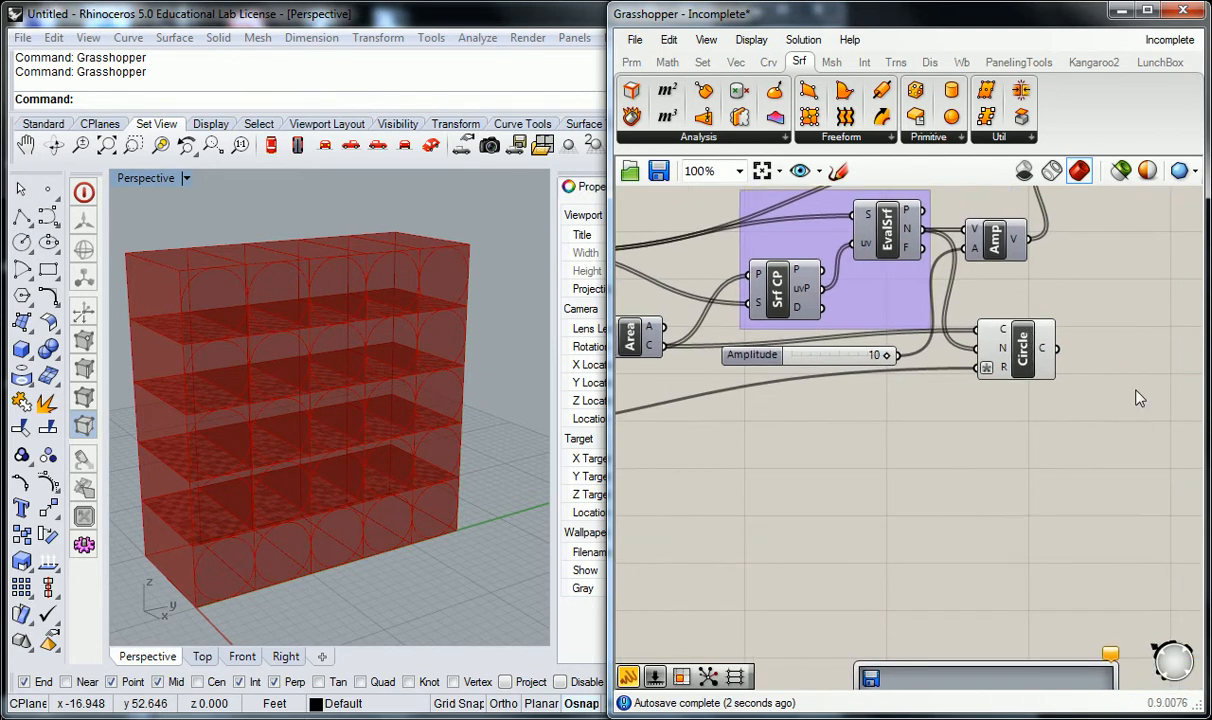
scroll(1098, 325, down, 1)
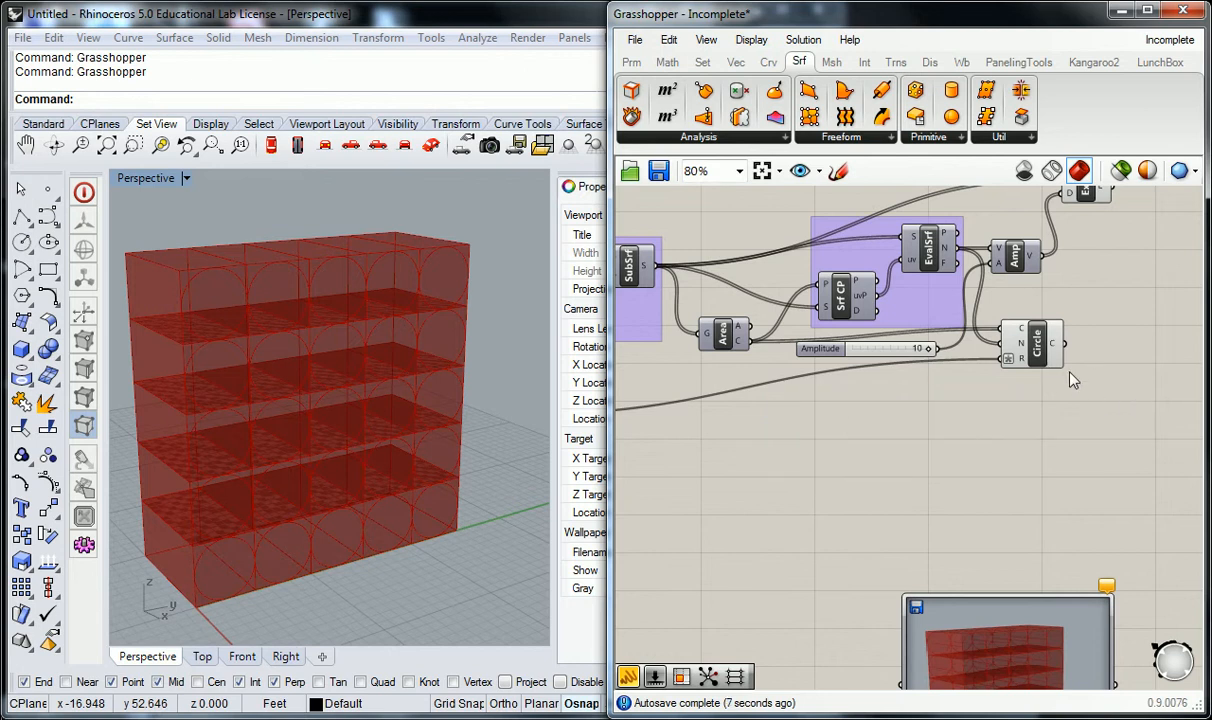
scroll(1080, 395, down, 1)
right_drag(1080, 395, 843, 286)
click(848, 254)
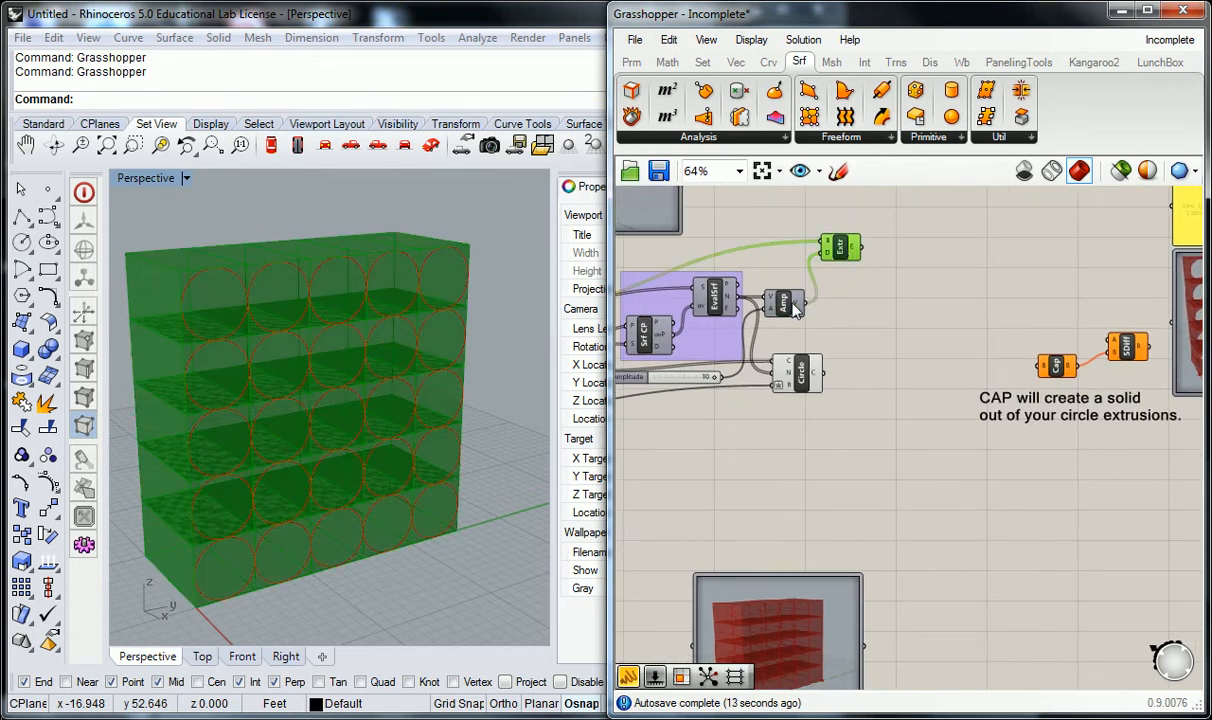
shift+click(790, 304)
click(814, 306)
click(845, 255)
key(ctrl+c)
key(ctrl+v)
drag(846, 256, 861, 345)
click(846, 301)
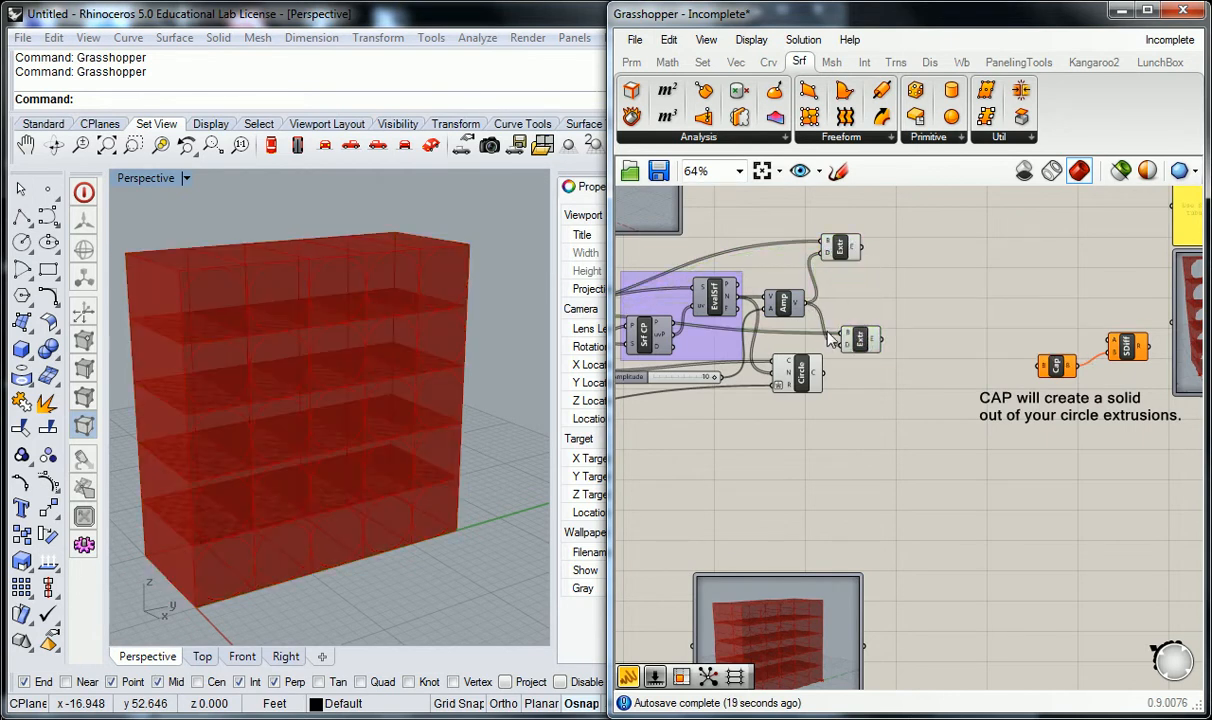
Step: Connect Circle's output to the duplicated Extrude's B input and line up both Extrude components one above the other
drag(825, 376, 845, 333)
right_drag(352, 371, 422, 417)
right_drag(800, 451, 815, 451)
drag(876, 343, 891, 347)
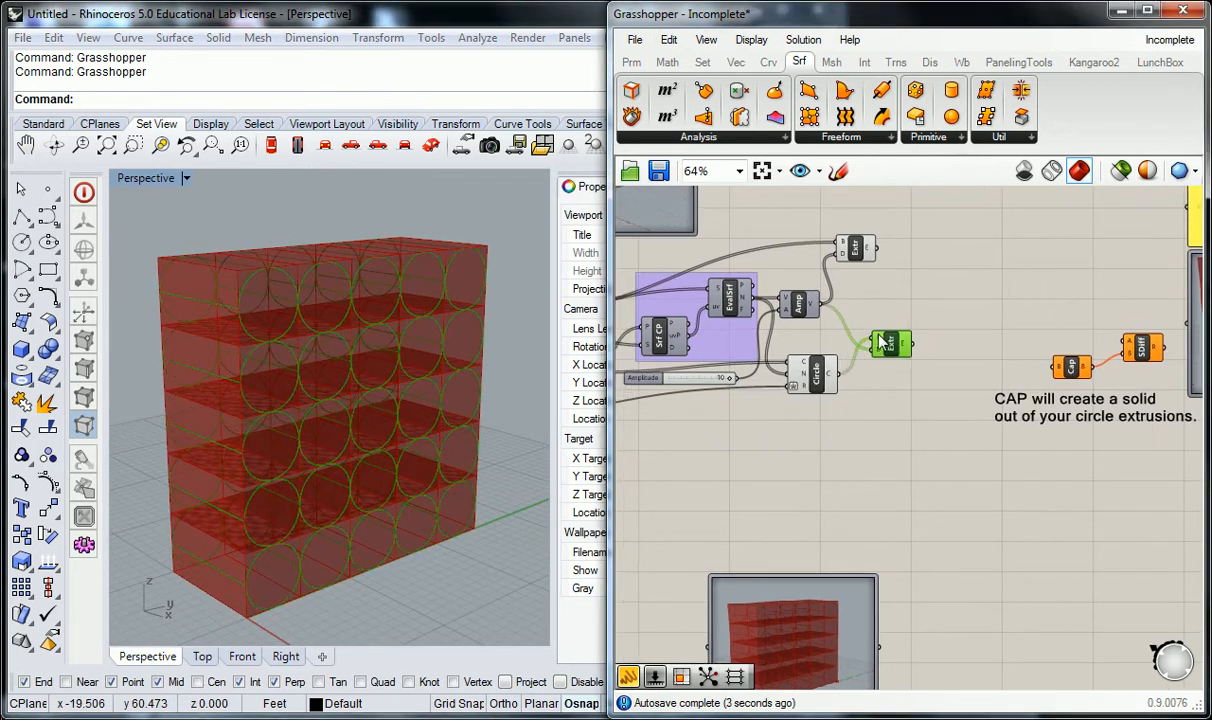
drag(866, 252, 899, 249)
click(828, 228)
Step: Move the Cap and Solid Difference components with their CAP note closer to the two Extrude components
right_drag(817, 230, 926, 252)
scroll(692, 279, up, 1)
right_drag(692, 281, 749, 315)
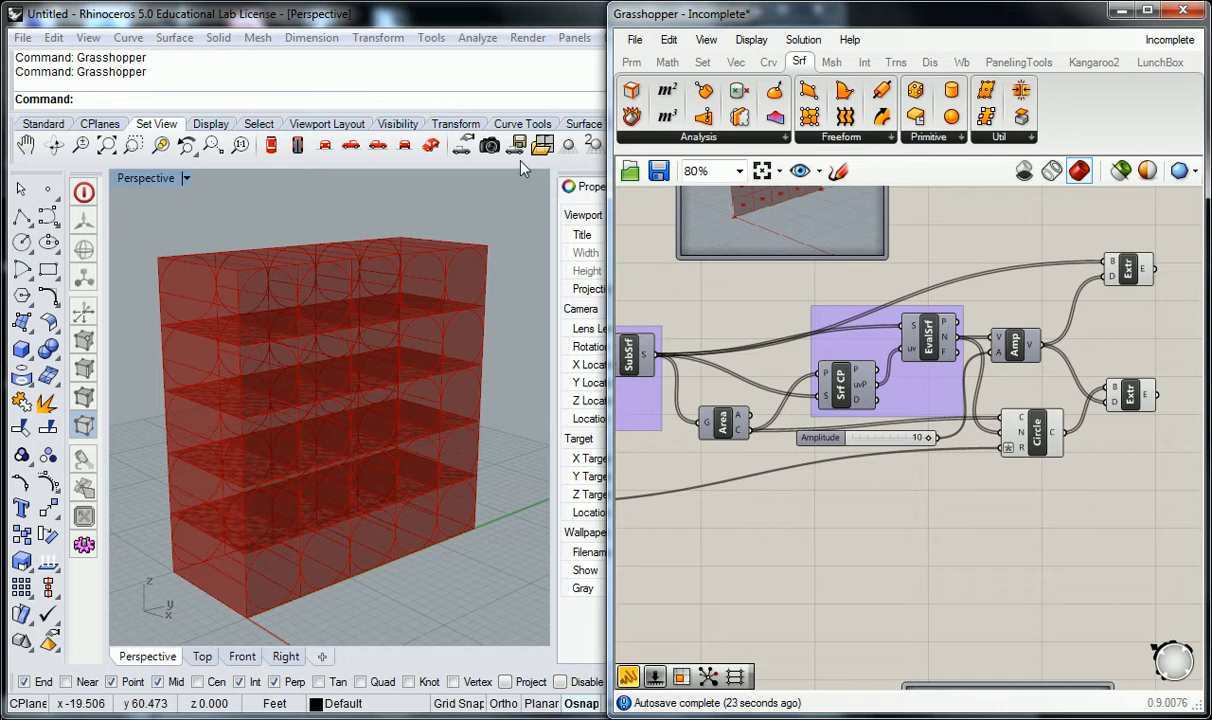
scroll(750, 316, down, 1)
scroll(865, 315, down, 1)
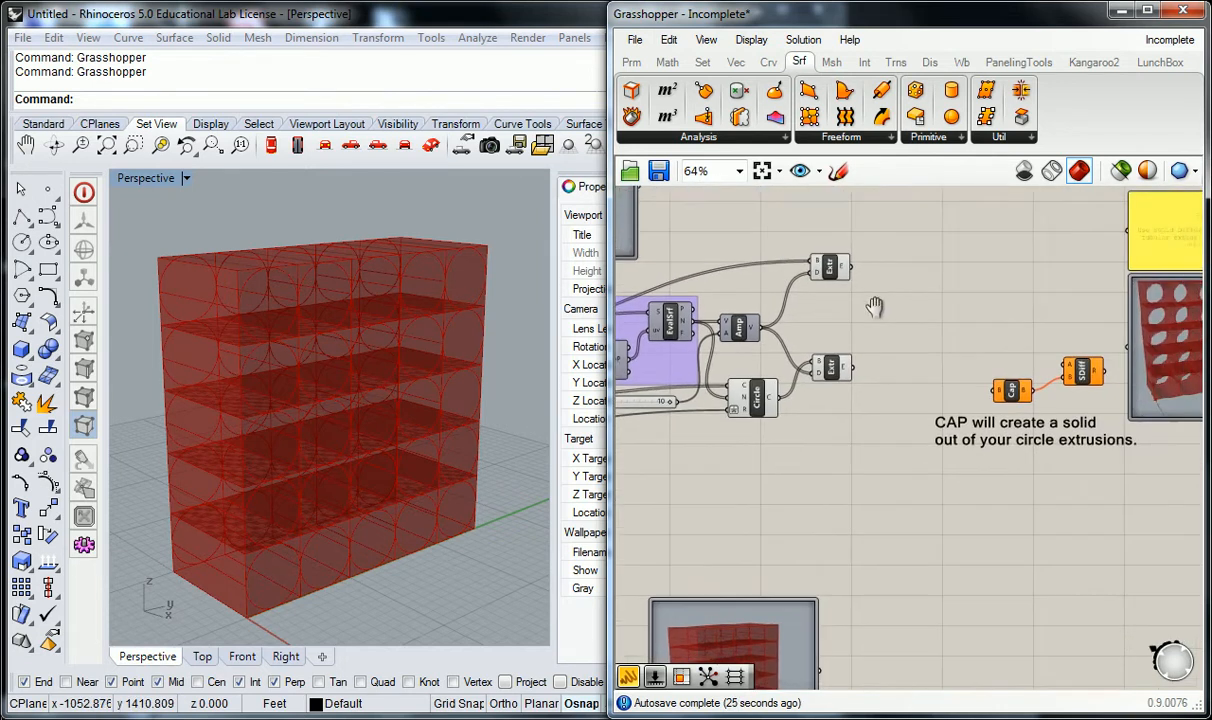
right_drag(865, 318, 837, 417)
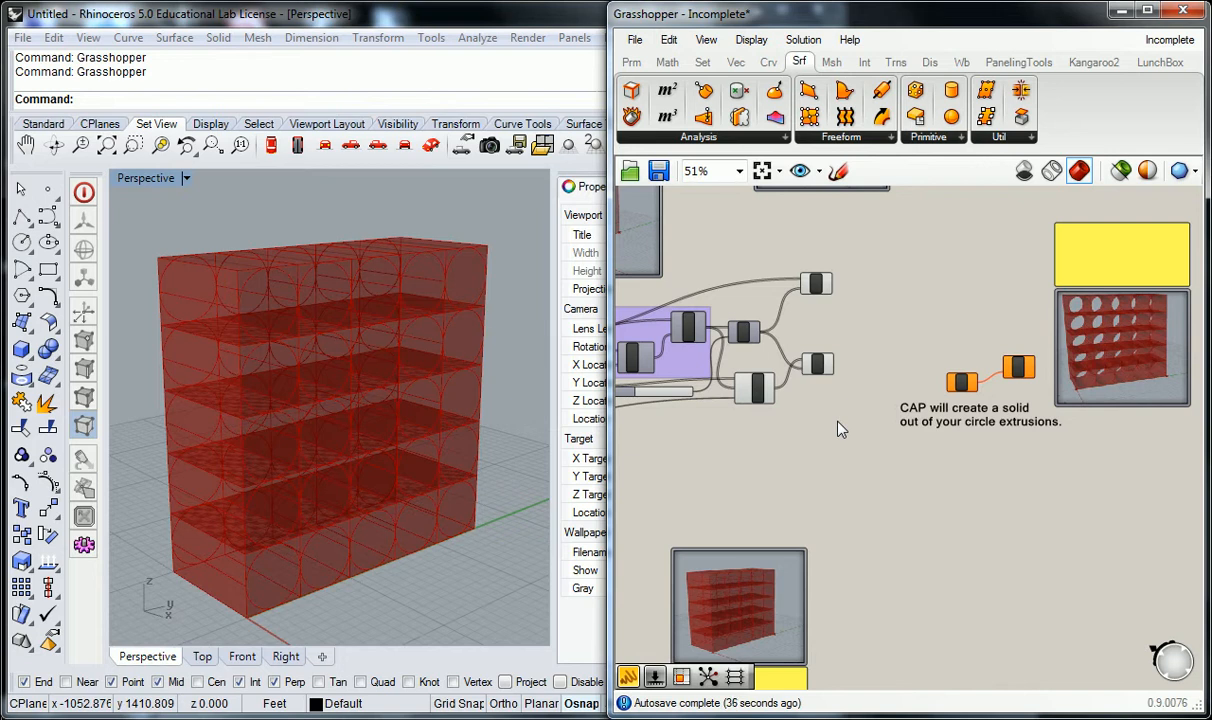
scroll(828, 307, up, 2)
right_drag(980, 322, 959, 337)
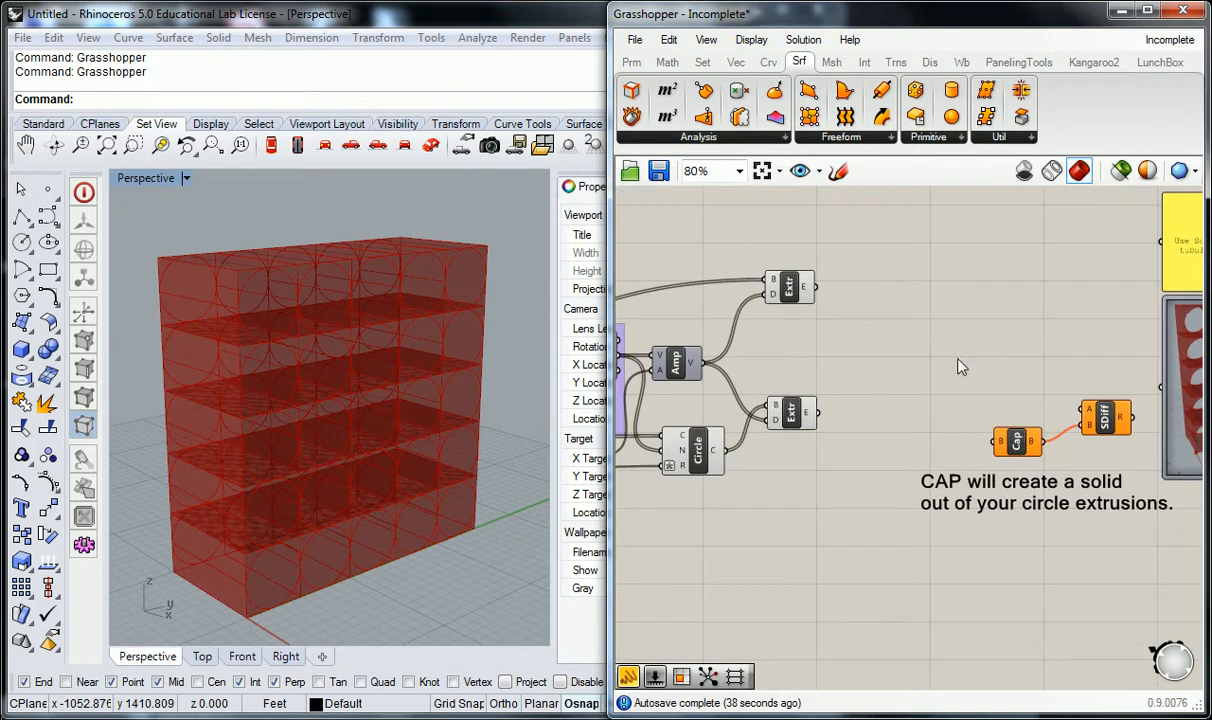
drag(1143, 376, 900, 515)
drag(1018, 438, 922, 398)
click(857, 418)
right_drag(855, 411, 918, 408)
Step: Turn off the preview of the Extrude component that creates the square boxes
click(860, 413)
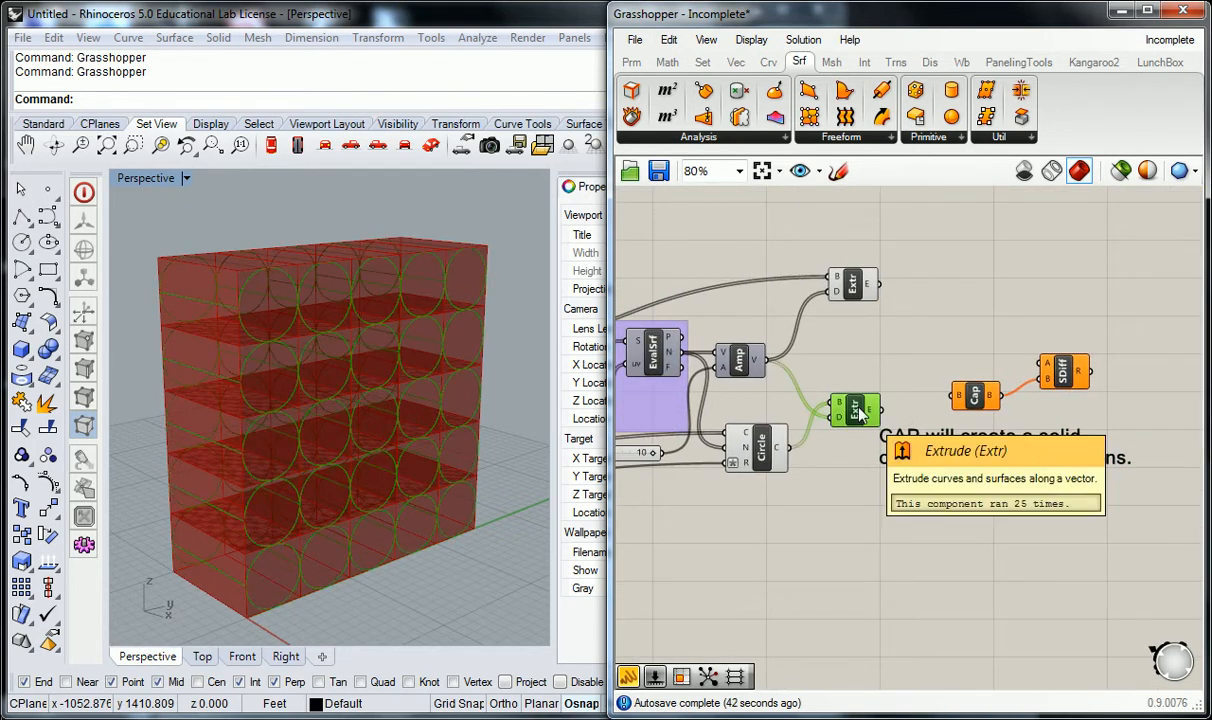
click(884, 416)
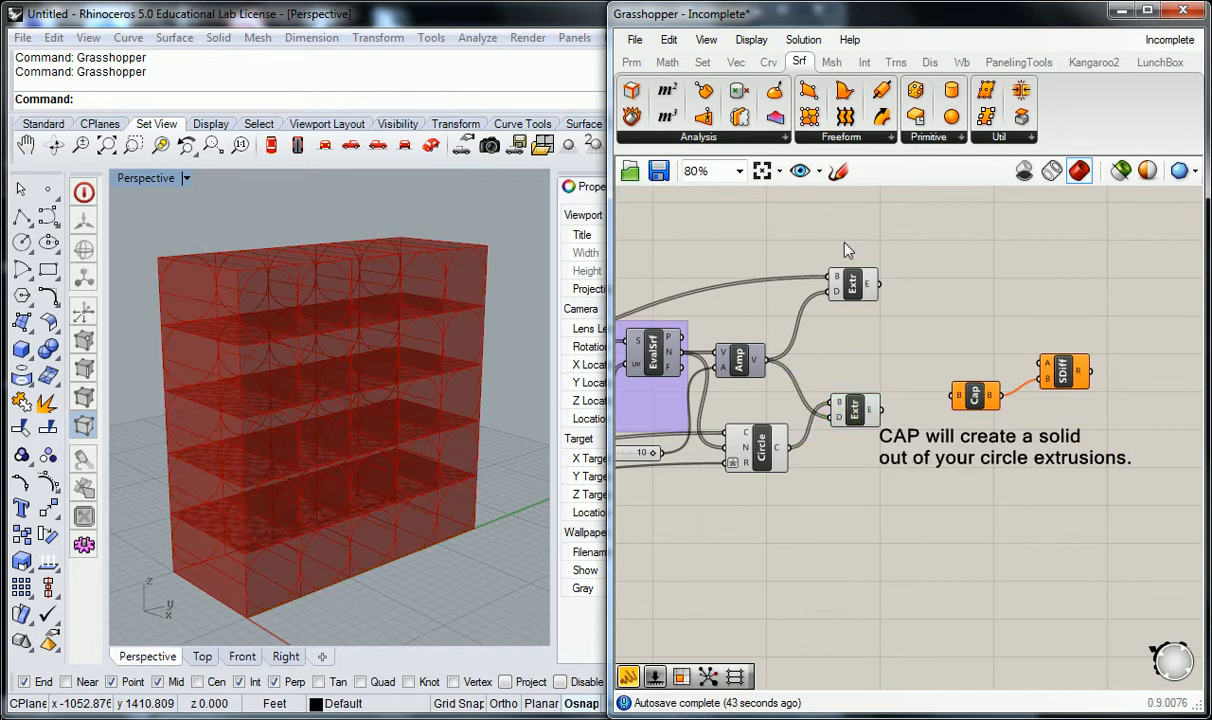
click(852, 284)
right_click(860, 283)
click(922, 317)
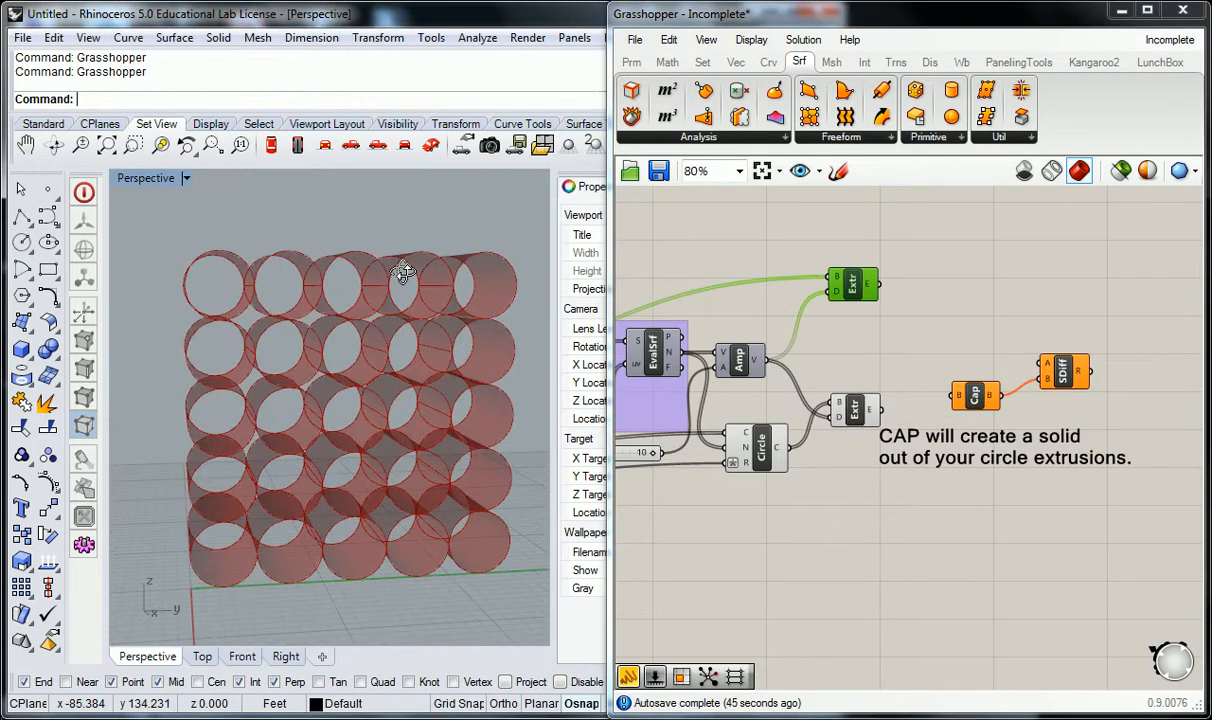
click(910, 336)
Step: Connect the circle Extrude's output to Cap's B input and turn off Cap's preview
drag(879, 410, 955, 400)
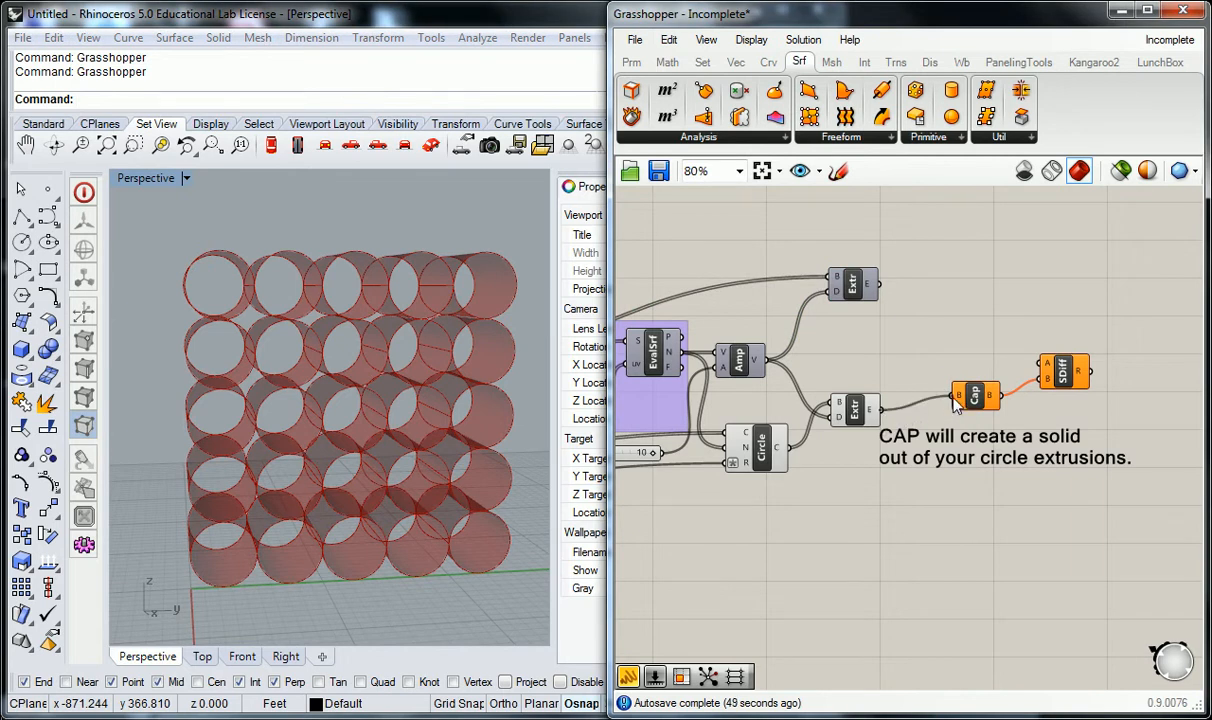
click(975, 394)
right_click(975, 394)
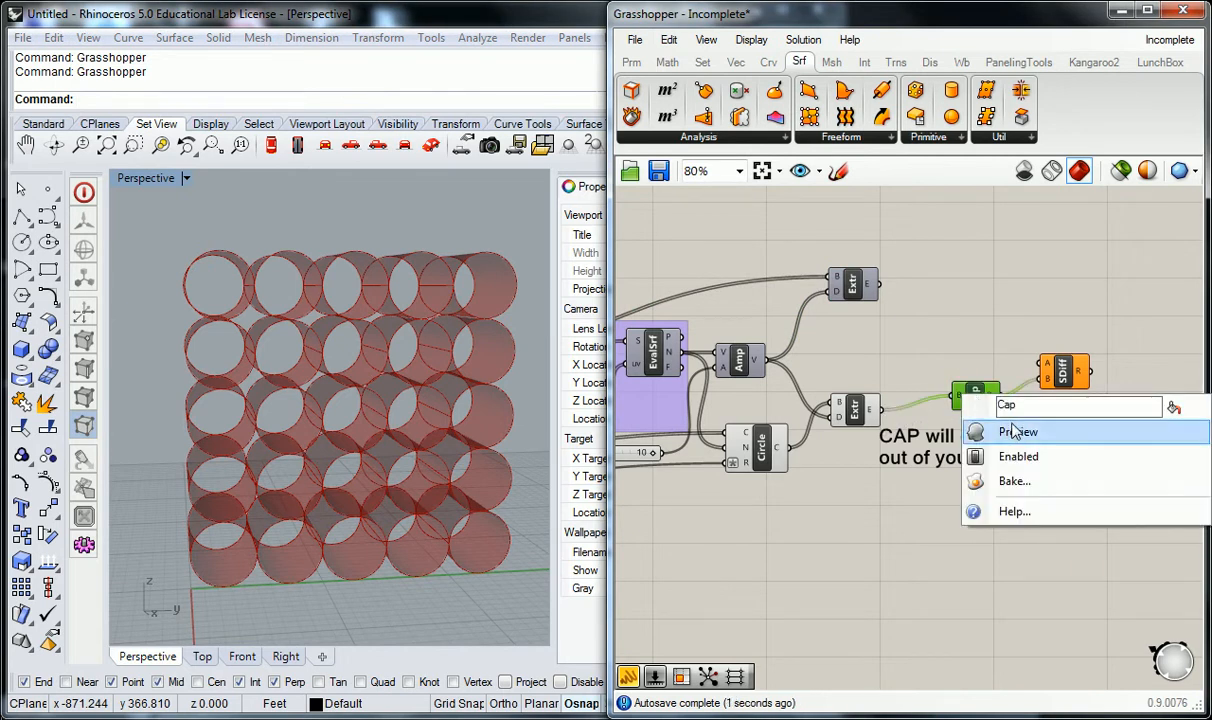
click(1010, 432)
click(841, 318)
click(975, 394)
right_click(975, 394)
click(1005, 430)
click(900, 365)
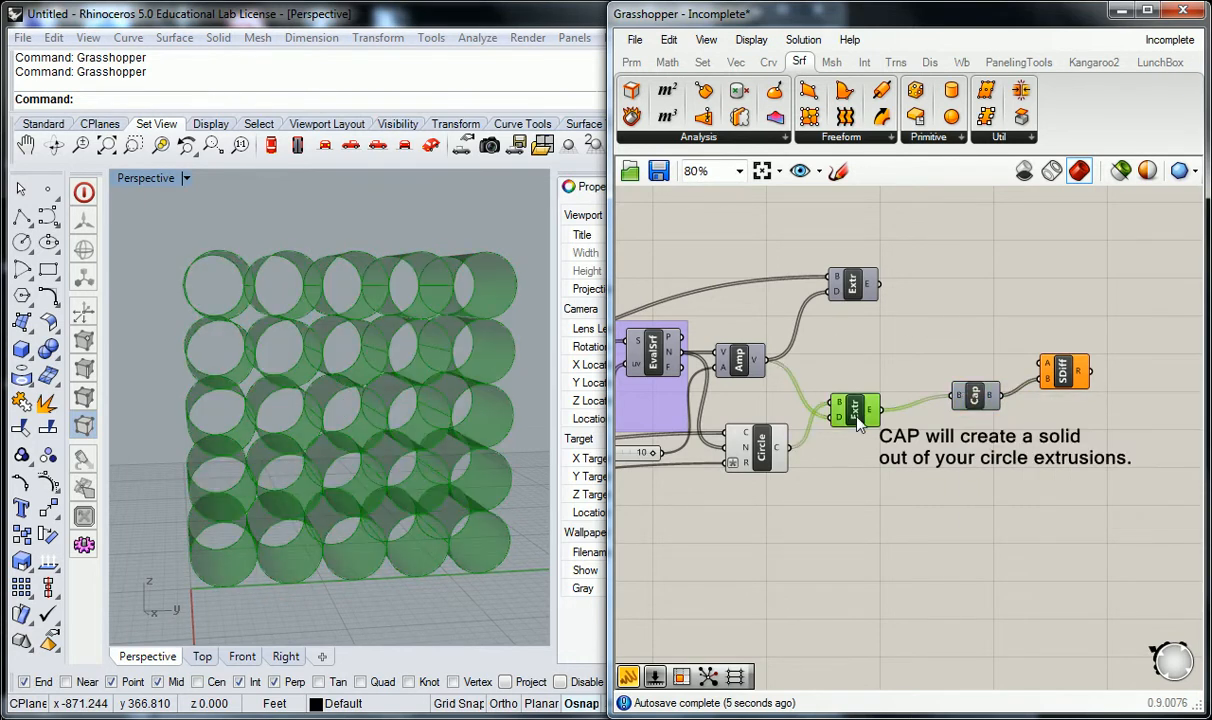
Step: Turn off the preview of the Extrude component fed by the circles
click(857, 422)
right_click(857, 422)
click(862, 455)
click(843, 372)
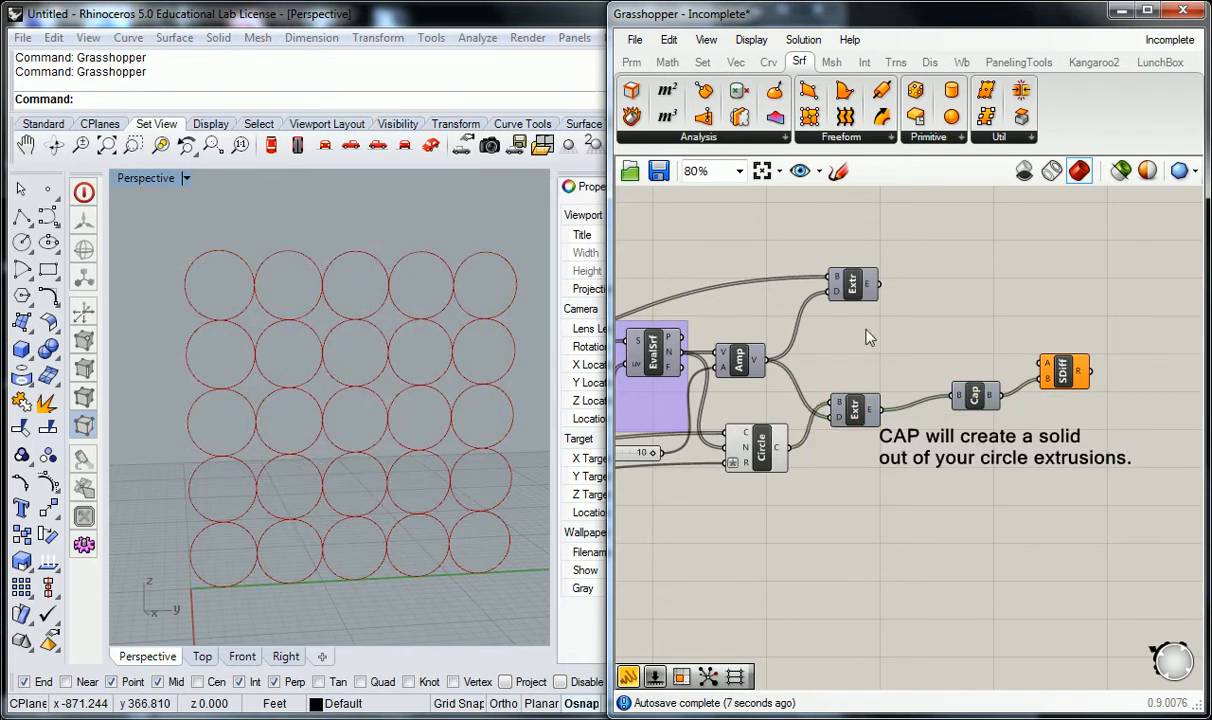
Step: Connect the box Extrude's output to Solid Difference's A input and compare the model with the Step 5 reference image
drag(873, 304, 1035, 387)
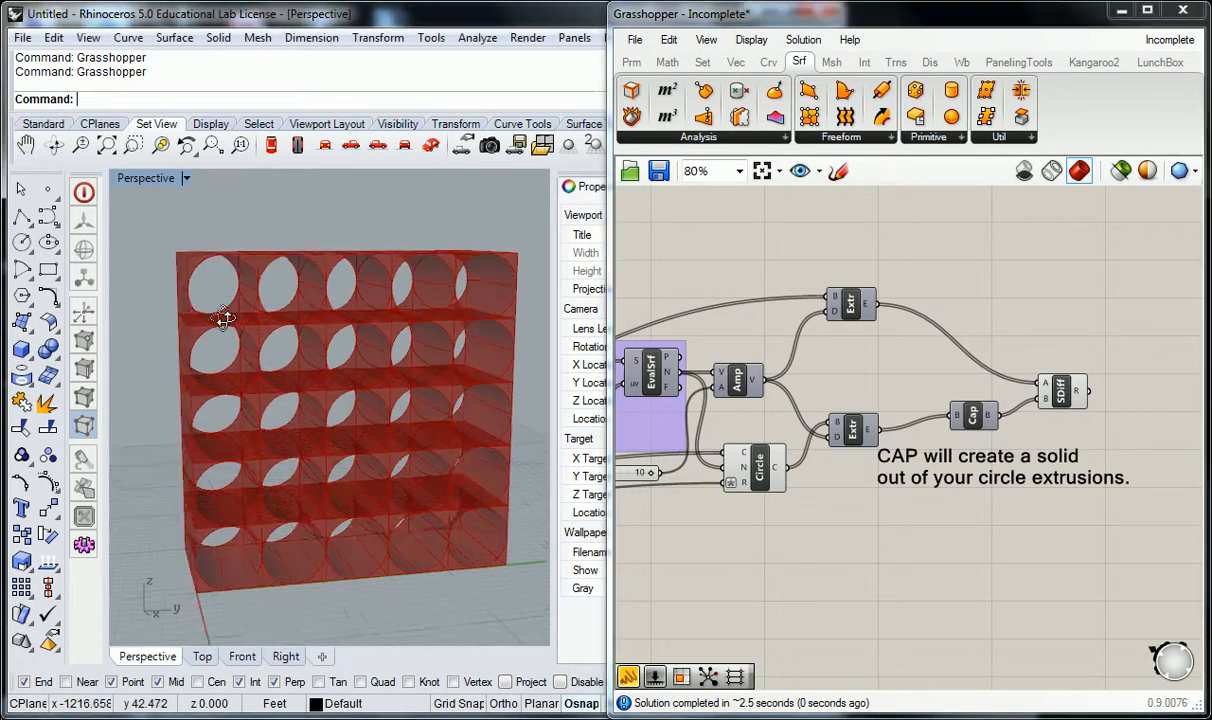
right_drag(227, 317, 330, 315)
scroll(960, 241, down, 2)
right_drag(1055, 307, 882, 322)
scroll(1101, 343, up, 4)
right_drag(955, 291, 912, 402)
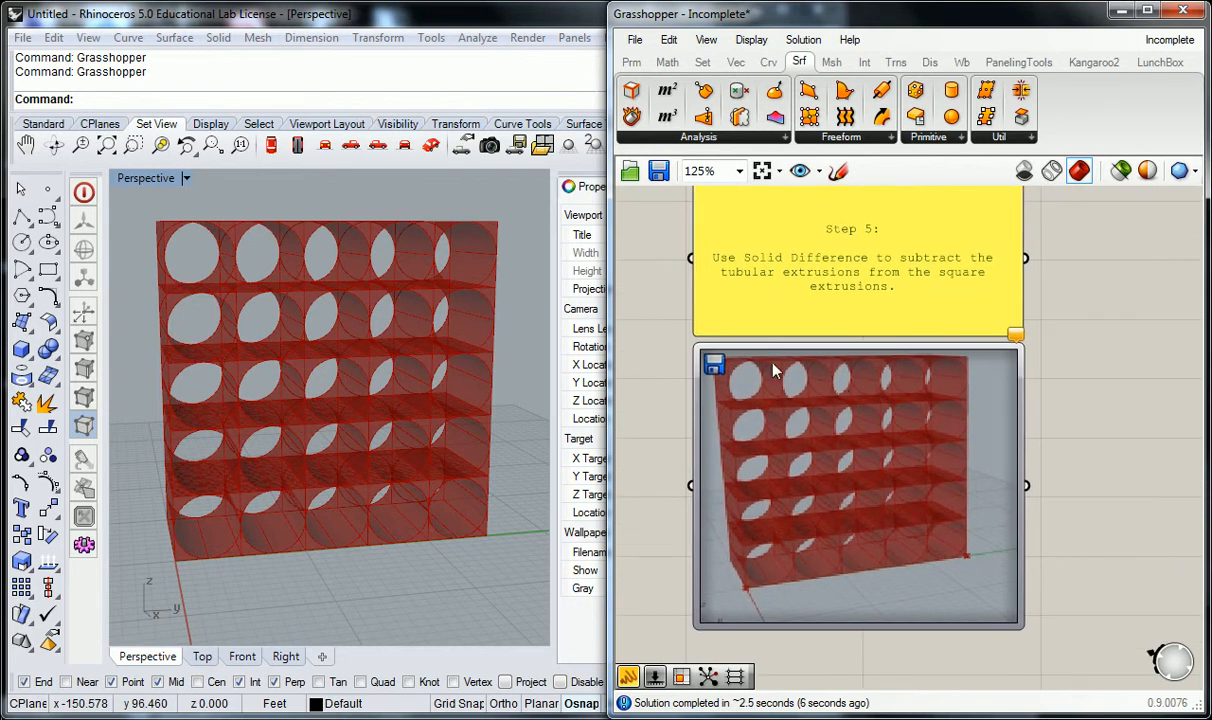
shift+right_drag(524, 329, 521, 328)
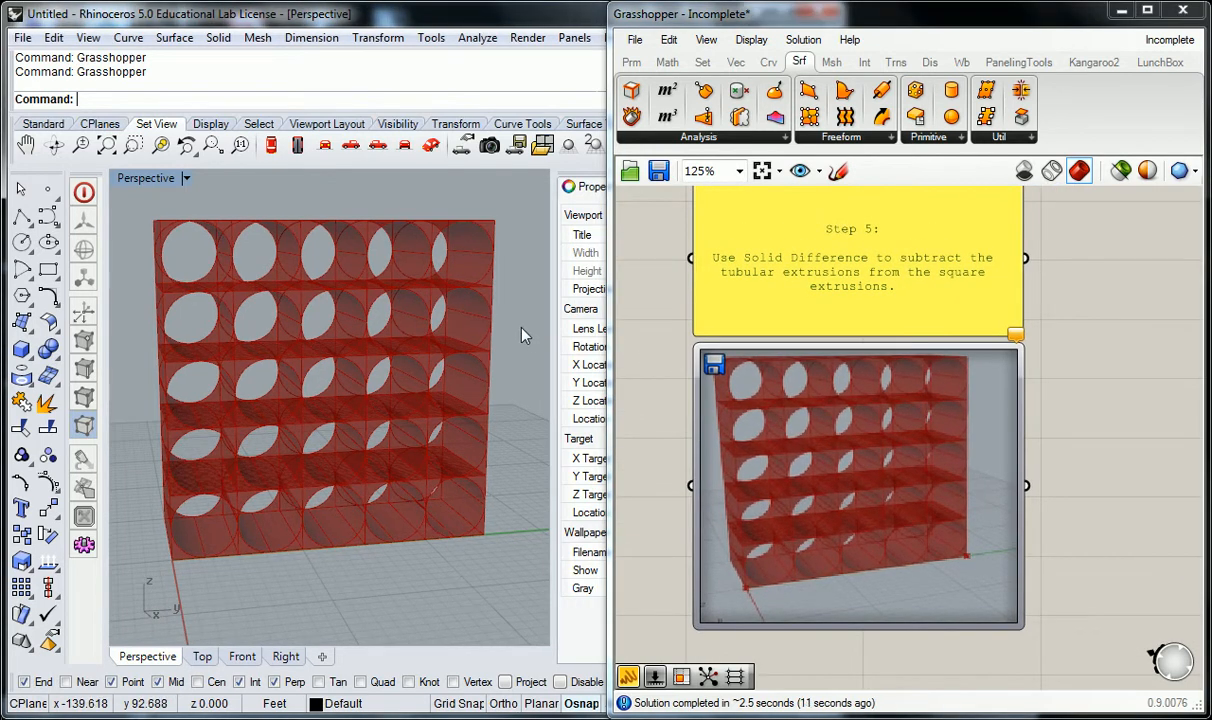
Step: Move the Circle component well below the Extrude components and the Amplitude slider above the Area component to untangle the wires
scroll(686, 380, down, 3)
right_drag(684, 380, 896, 372)
scroll(801, 413, up, 1)
right_drag(963, 376, 977, 372)
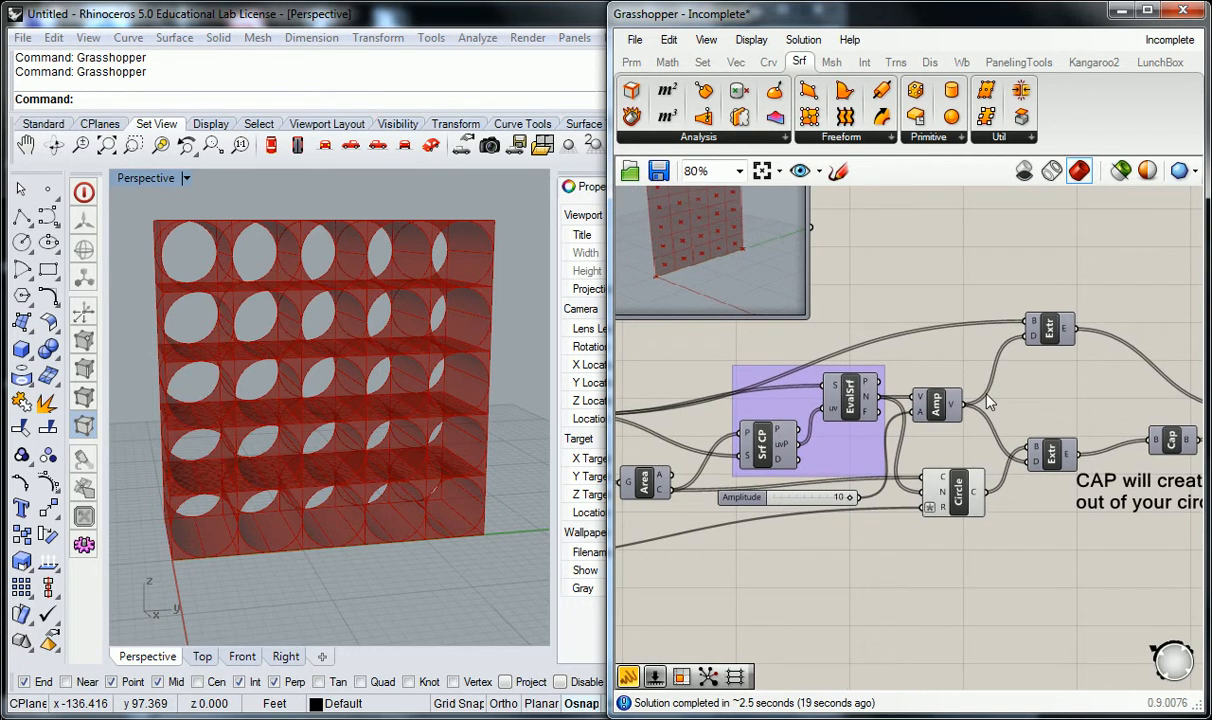
scroll(986, 395, down, 1)
right_drag(986, 395, 1047, 352)
drag(1017, 428, 1031, 513)
drag(855, 433, 782, 308)
Step: Reposition the EvalSrf, Srf CP and Amp components to space out the wires between them
mouse_move(942, 350)
mouse_down()
mouse_move(938, 381)
mouse_move(933, 369)
mouse_up()
drag(869, 398, 865, 413)
drag(931, 377, 927, 387)
drag(1016, 366, 1045, 357)
click(1014, 254)
right_drag(997, 286, 979, 294)
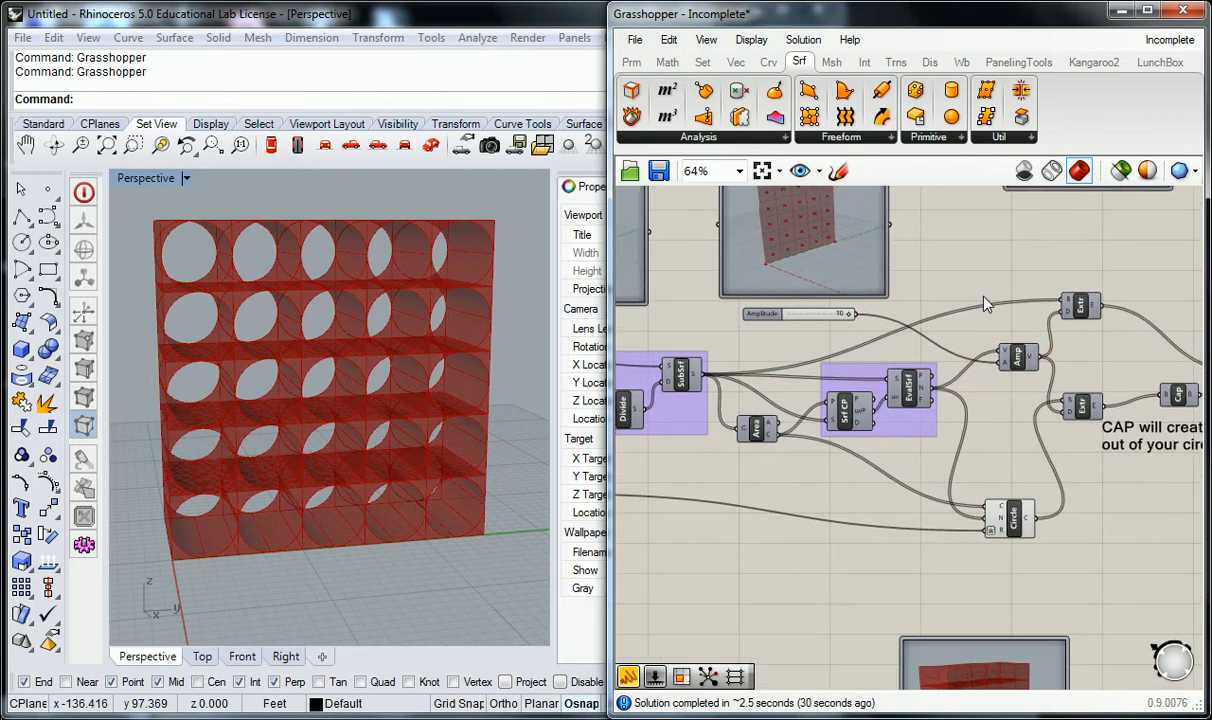